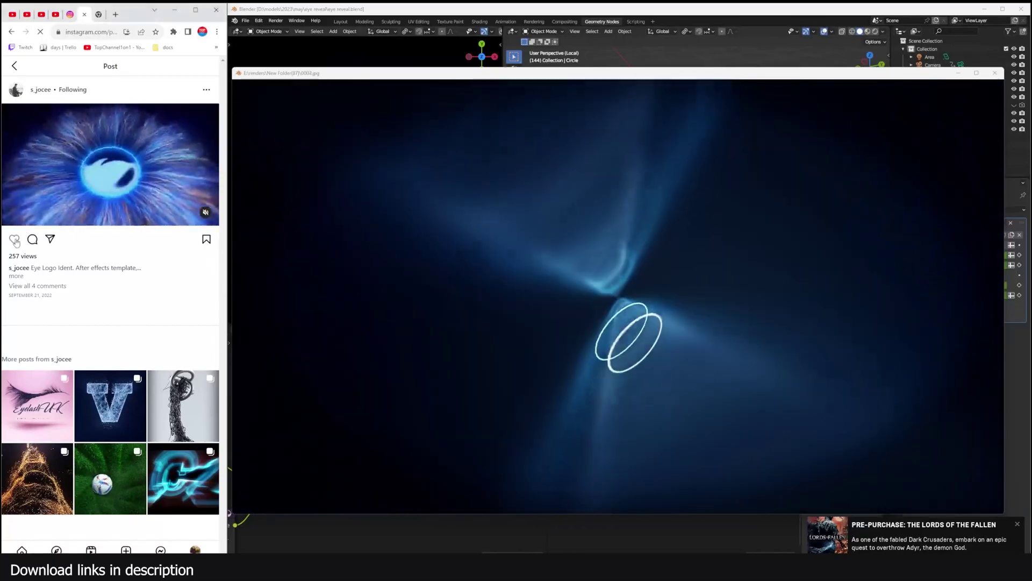
Like the eye logo ident post on Instagram and close the rendered preview in Blender.
click(14, 239)
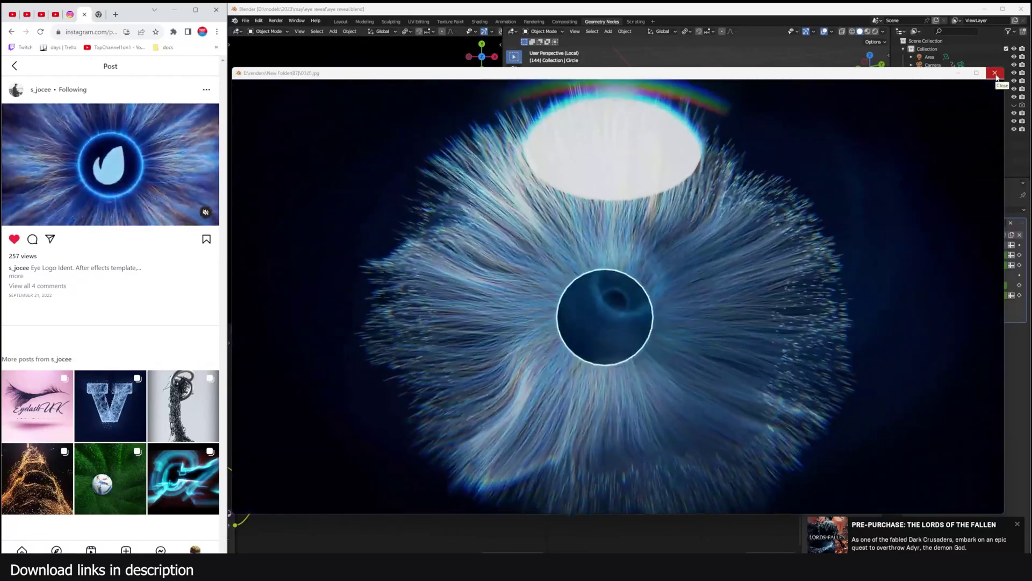
click(995, 74)
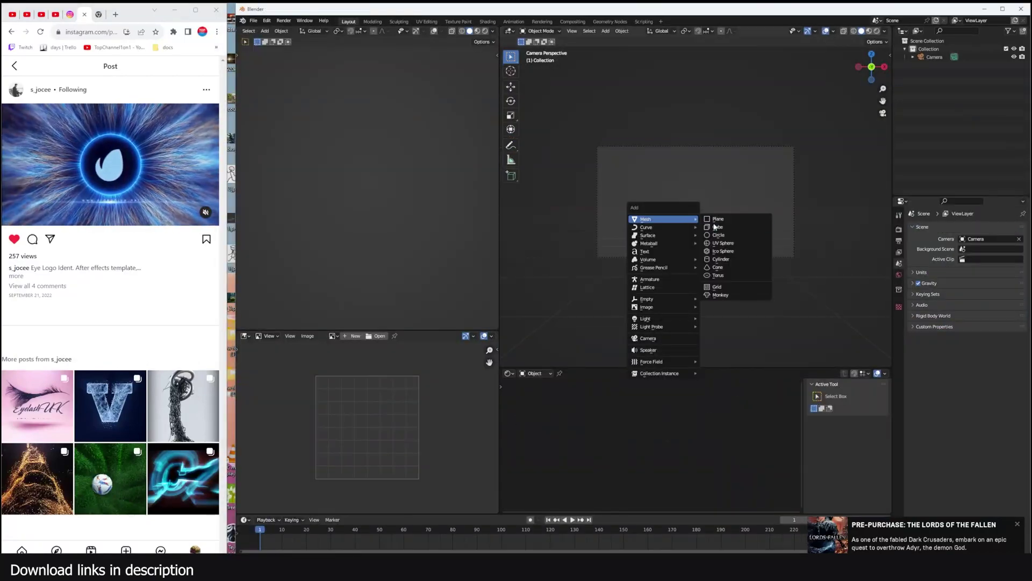
Add a mesh plane and add a Curve Circle node that replaces the original geometry at the Group Output.
click(724, 224)
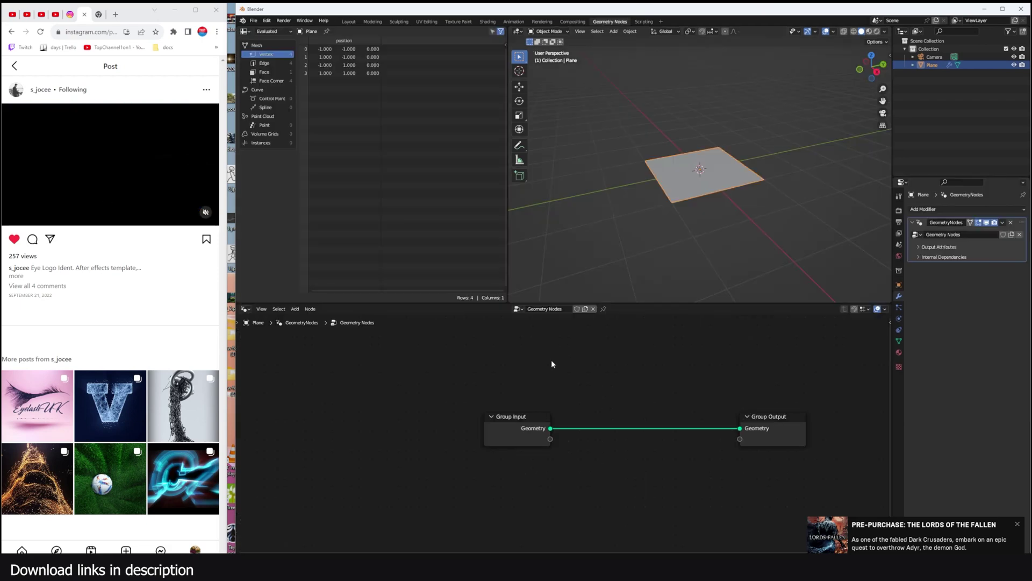
key(shift+a)
click(525, 293)
text(curve circle)
key(Return)
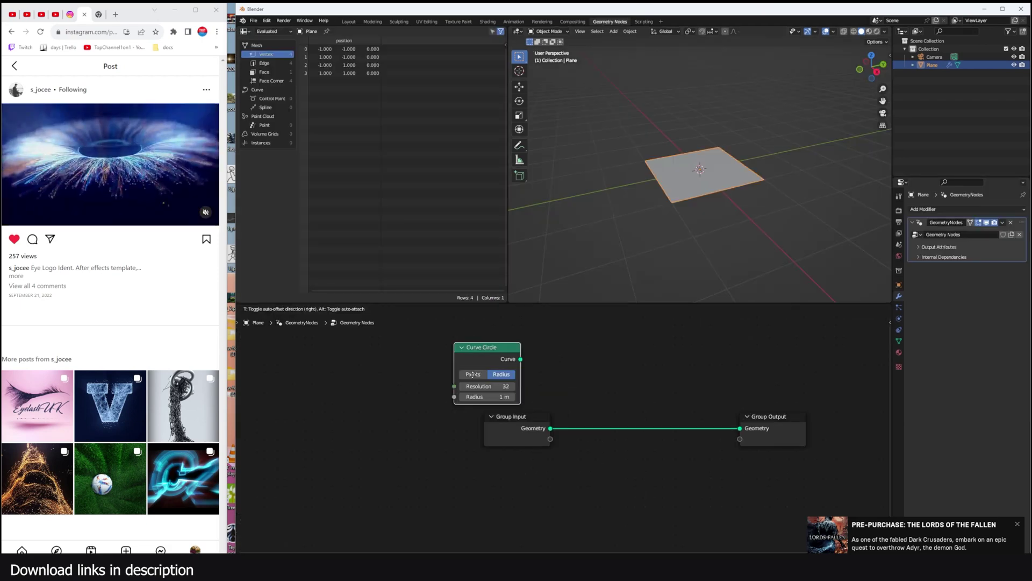
click(445, 363)
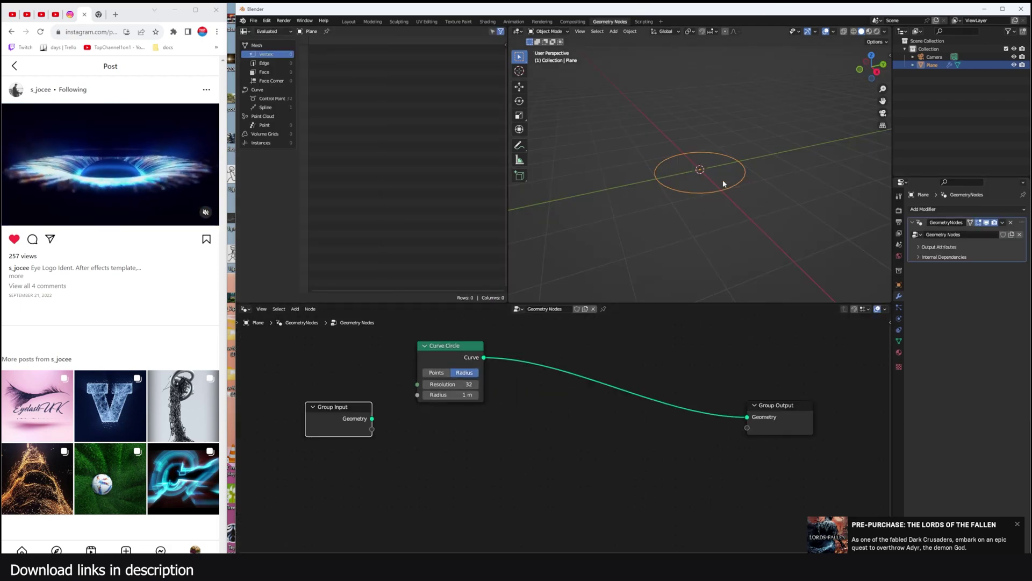
Add a Curve Line node below the Curve Circle node.
middle_drag(577, 391, 629, 365)
key(shift+a)
click(505, 405)
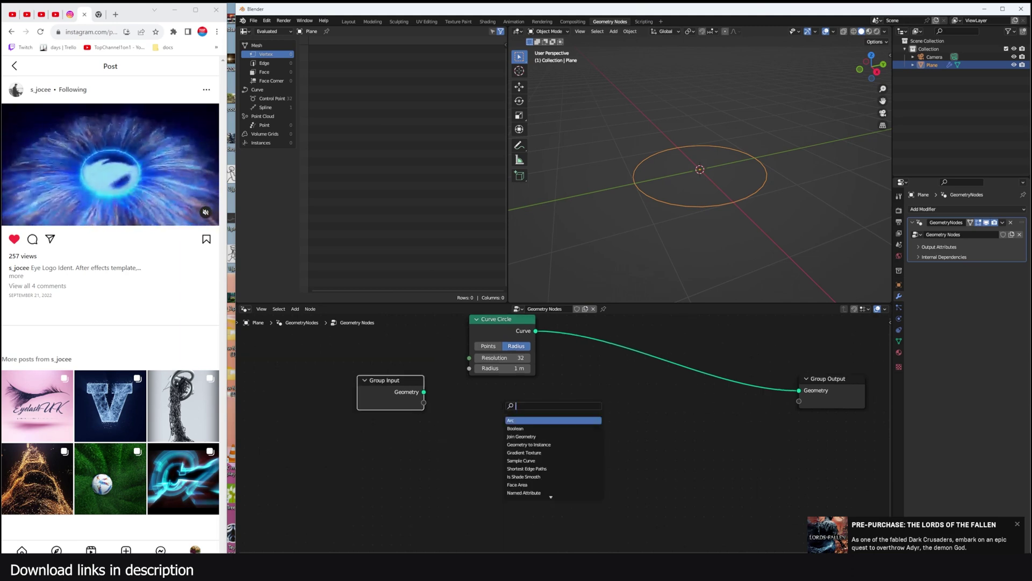
text(line)
key(Return)
click(491, 453)
Insert an Instance on Points node between Curve Circle and Group Output, and use the Curve Line as its instance.
key(shift+a)
click(623, 386)
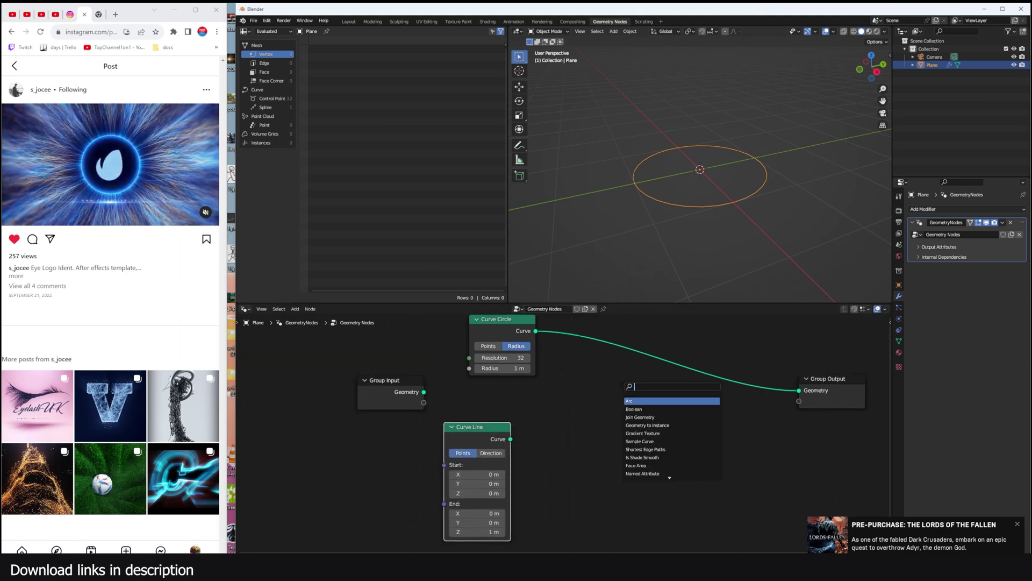
text(ins)
key(Down)
key(Return)
click(688, 382)
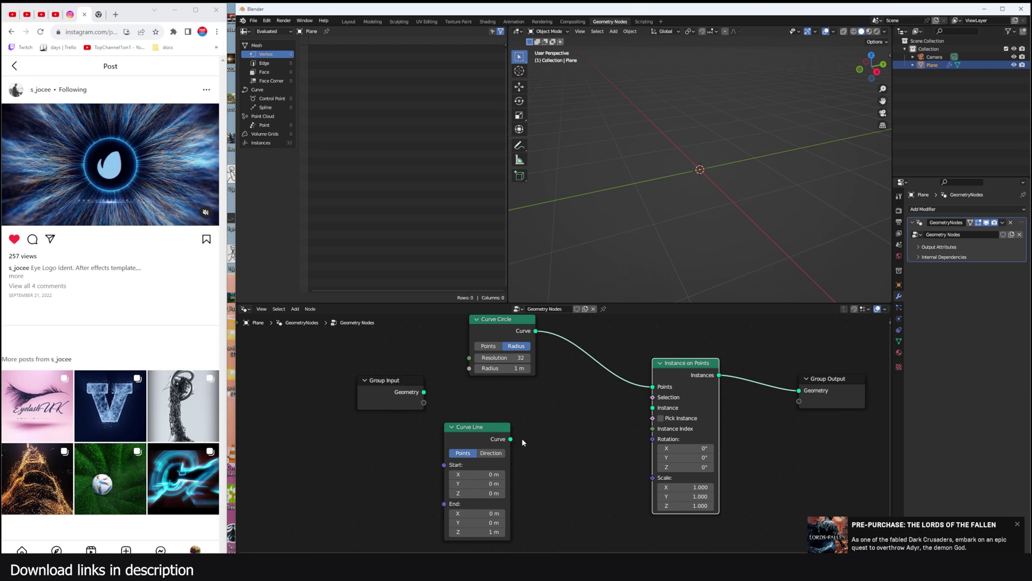
drag(511, 439, 660, 408)
scroll(713, 239, down, 2)
middle_drag(713, 240, 756, 217)
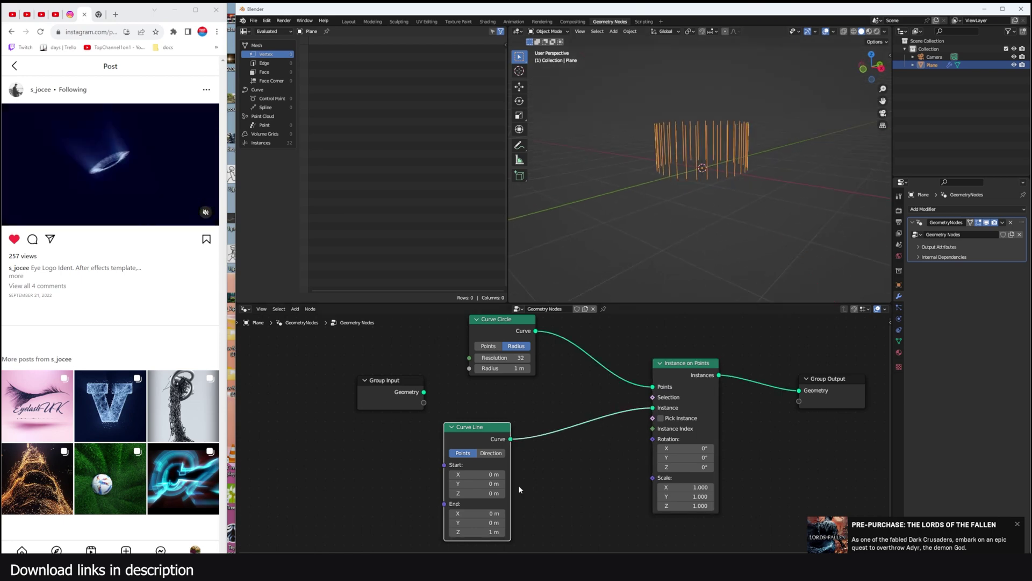
Lay the curve line along X, with start X at -1 m, end X at 1 m and end Z at 0 m.
middle_drag(500, 506, 537, 481)
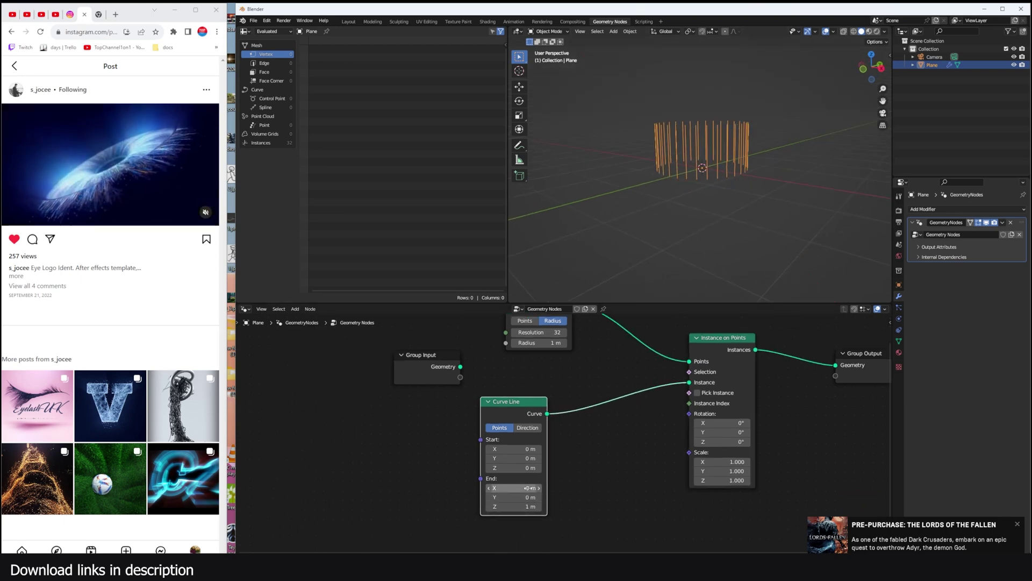
click(530, 488)
text(1)
key(Return)
click(529, 506)
text(0)
key(Return)
middle_drag(710, 204, 696, 239)
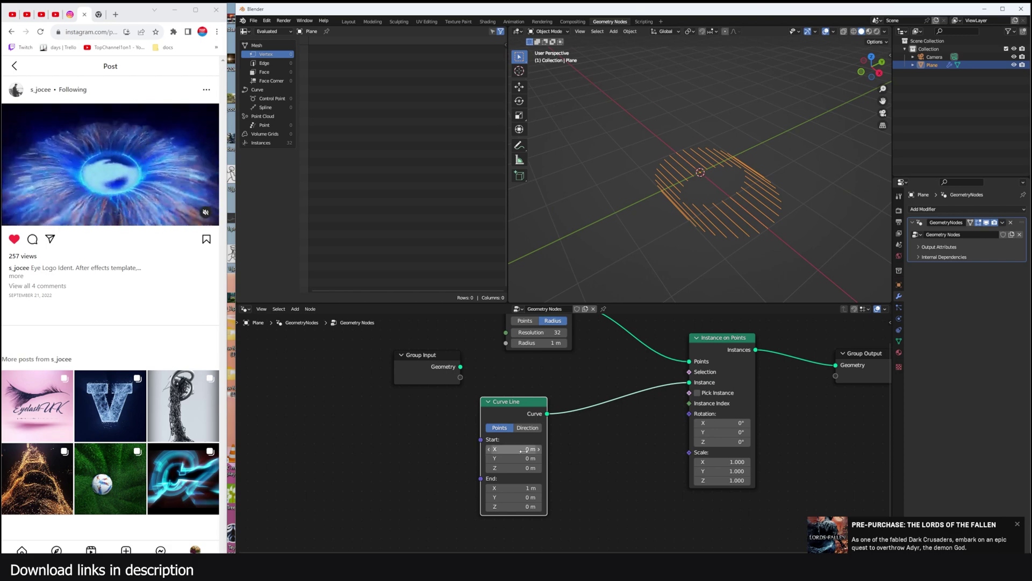
drag(521, 451, 492, 450)
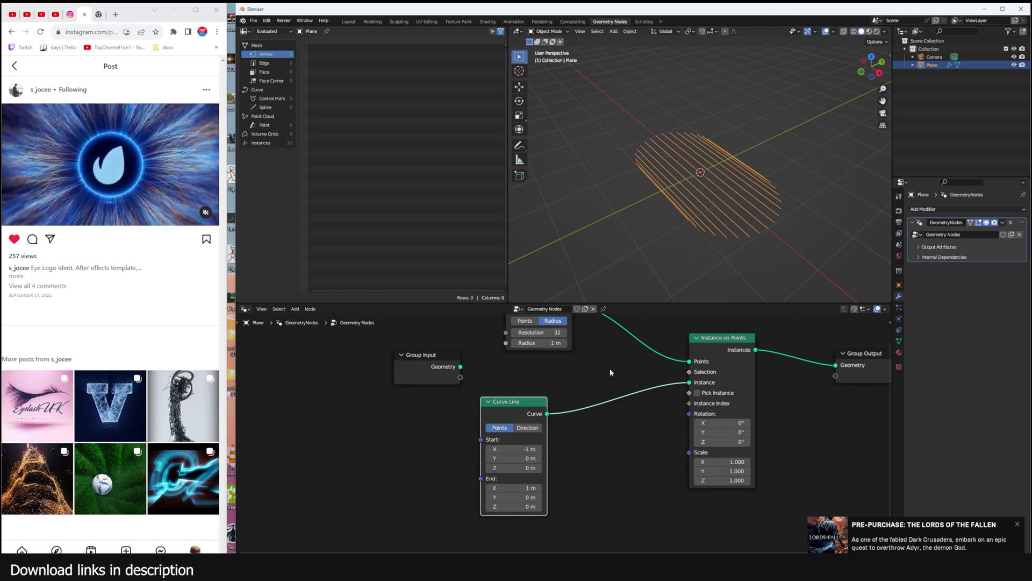
Insert a Curve to Points node after the Curve Circle and link its Rotation to the Instance on Points rotation.
middle_drag(602, 367, 588, 407)
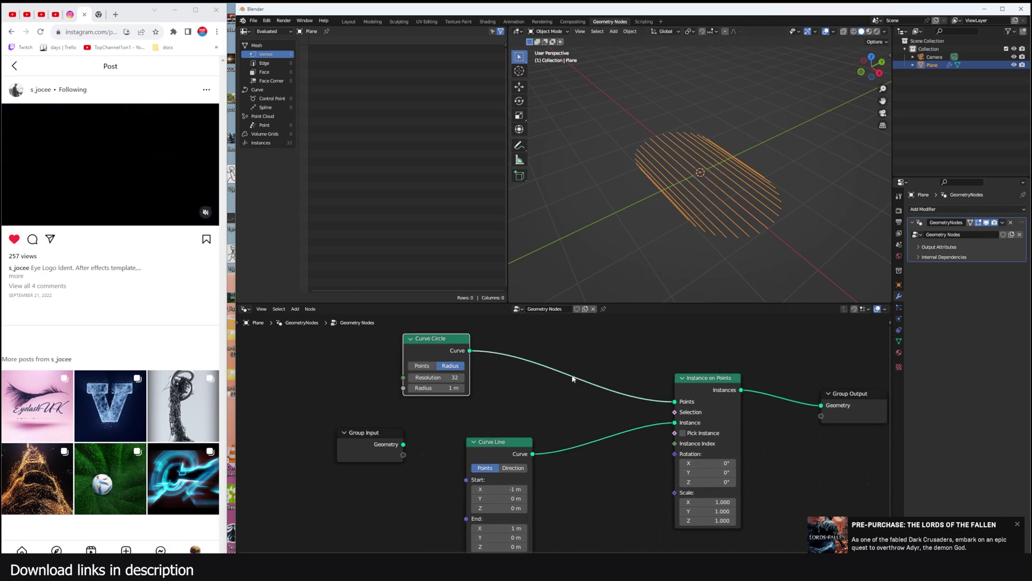
middle_drag(572, 379, 614, 369)
key(shift+a)
key(s)
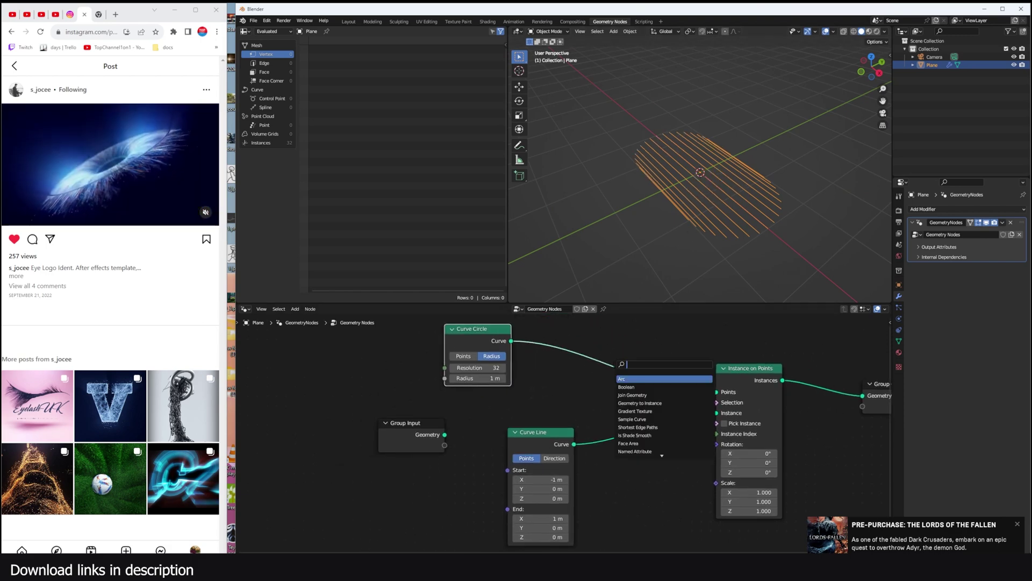
click(634, 427)
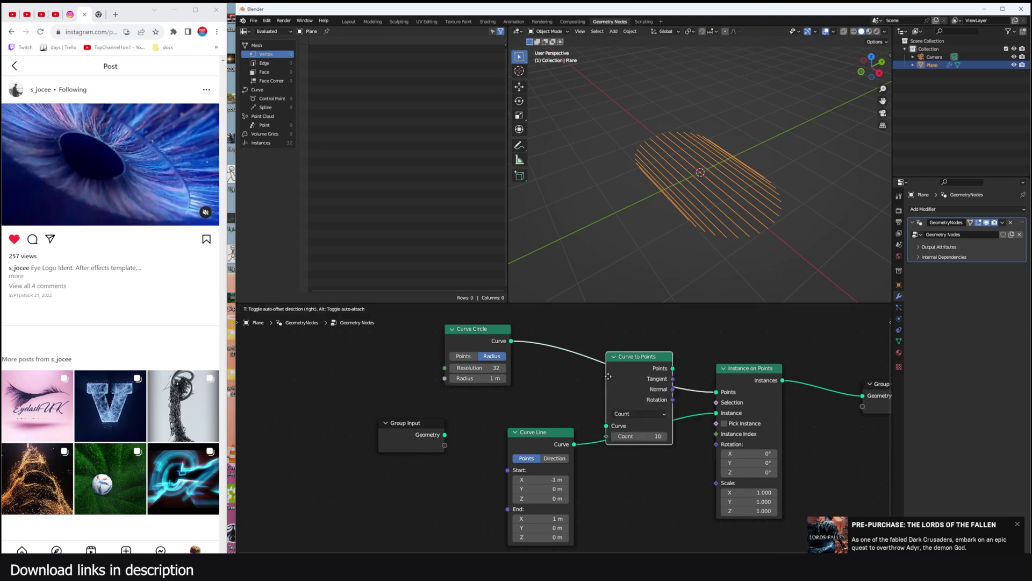
click(589, 364)
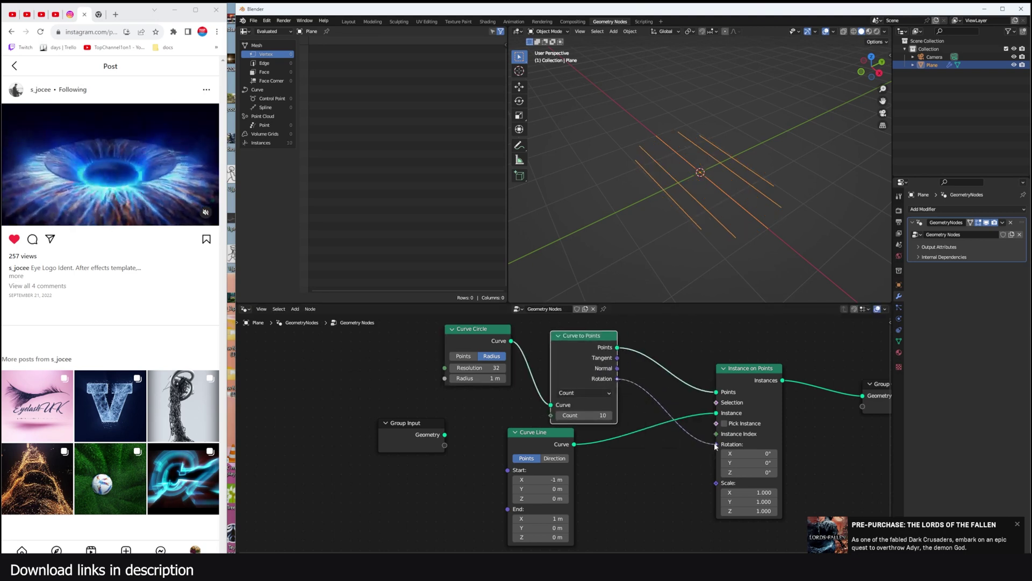
drag(716, 445, 716, 444)
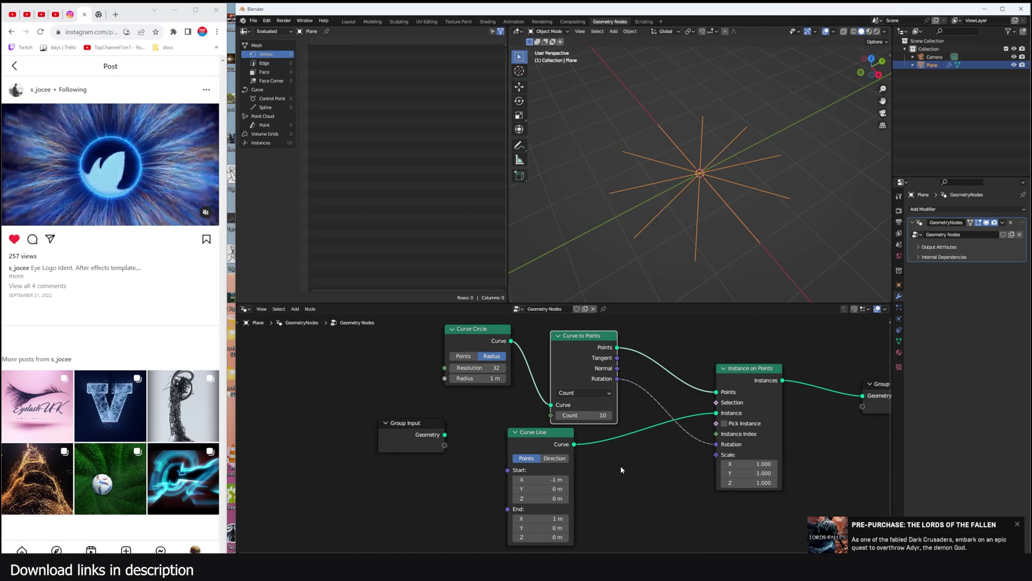
Try scaling the curve line to 0.130 on all axes with a Transform Geometry node, then remove the node.
middle_drag(621, 469, 643, 458)
drag(562, 440, 531, 450)
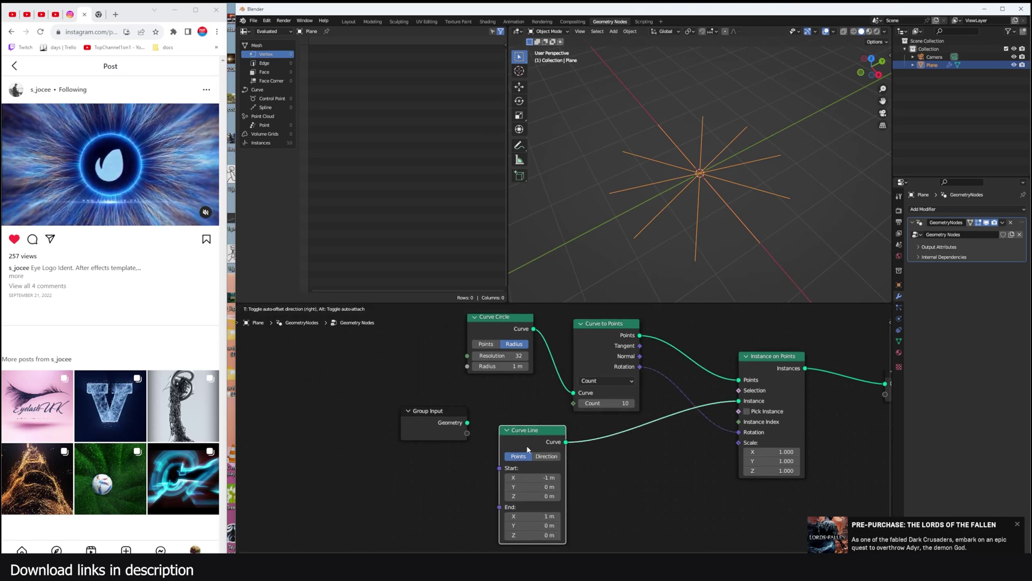
key(shift+a)
click(595, 412)
text(tran)
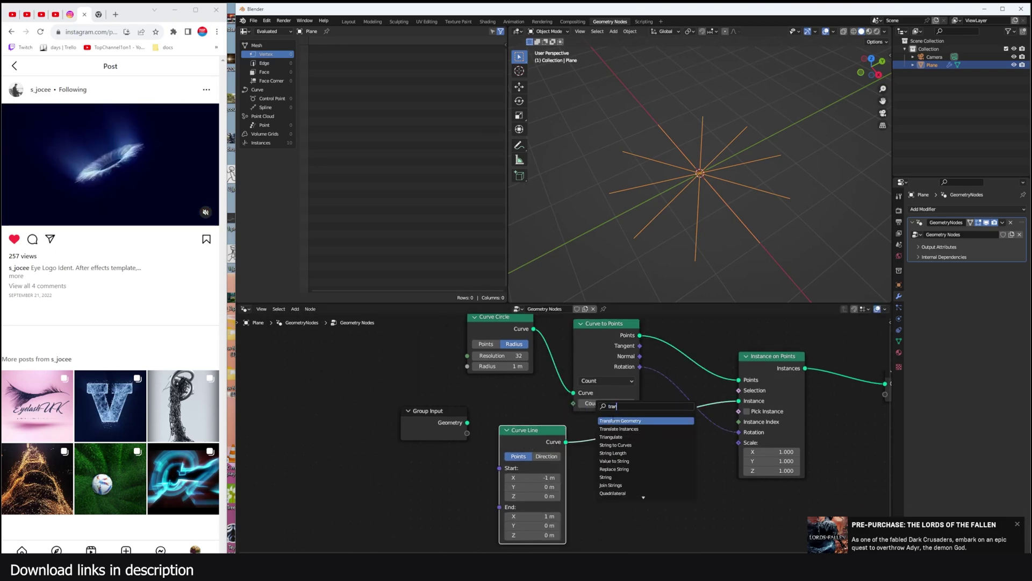
click(611, 419)
click(598, 429)
middle_drag(602, 433, 567, 334)
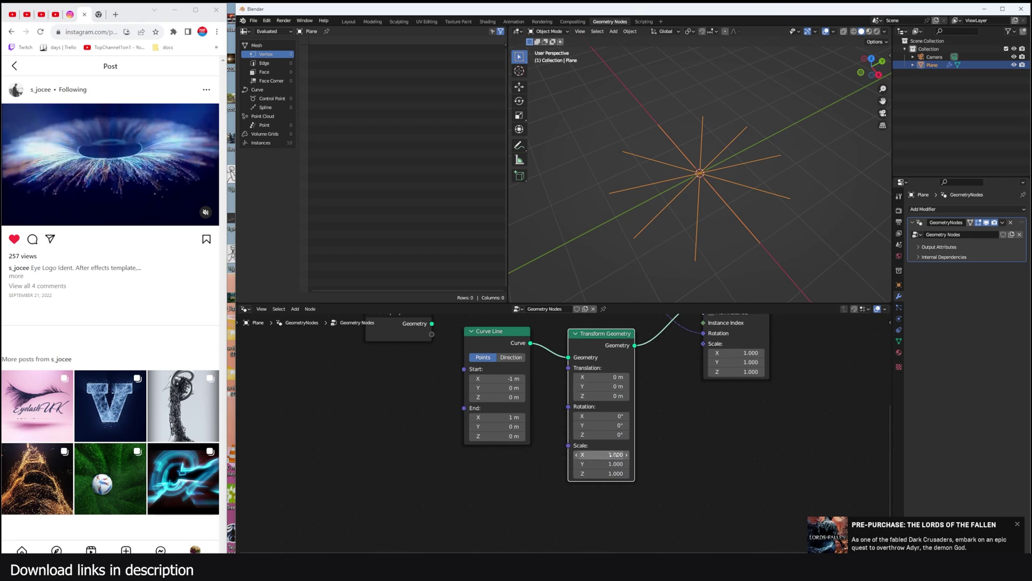
drag(612, 454, 597, 474)
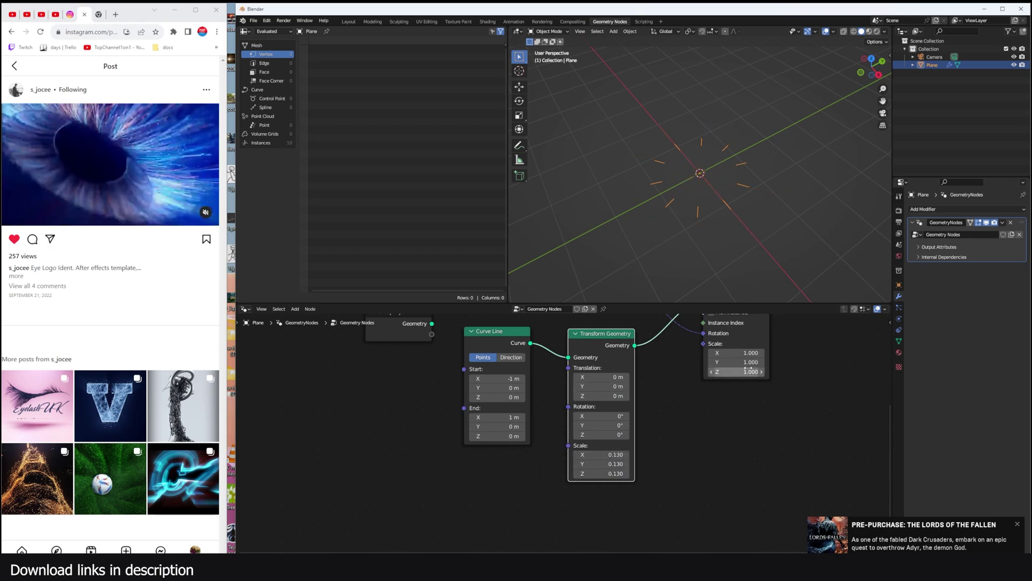
key(ctrl+x)
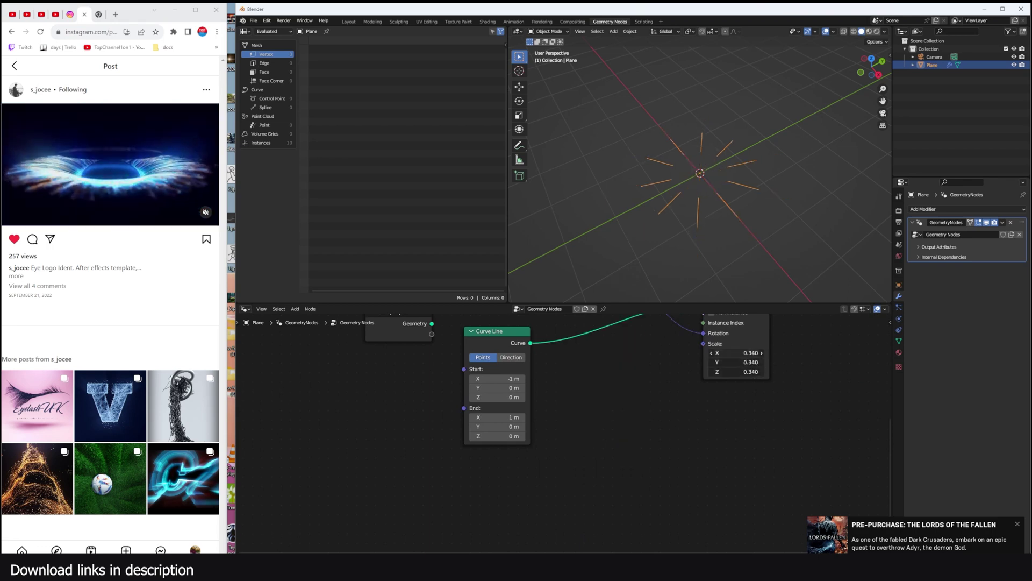
Set the Instance on Points scale to 0.370 on all axes and the Curve to Points count to 99.
drag(737, 352, 739, 352)
middle_drag(614, 335, 610, 402)
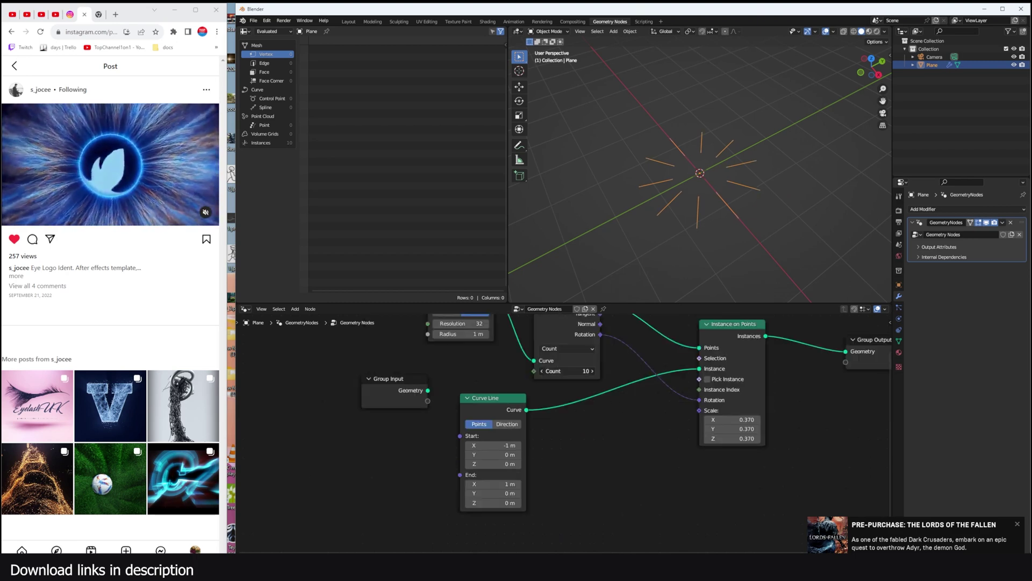
drag(566, 371, 615, 371)
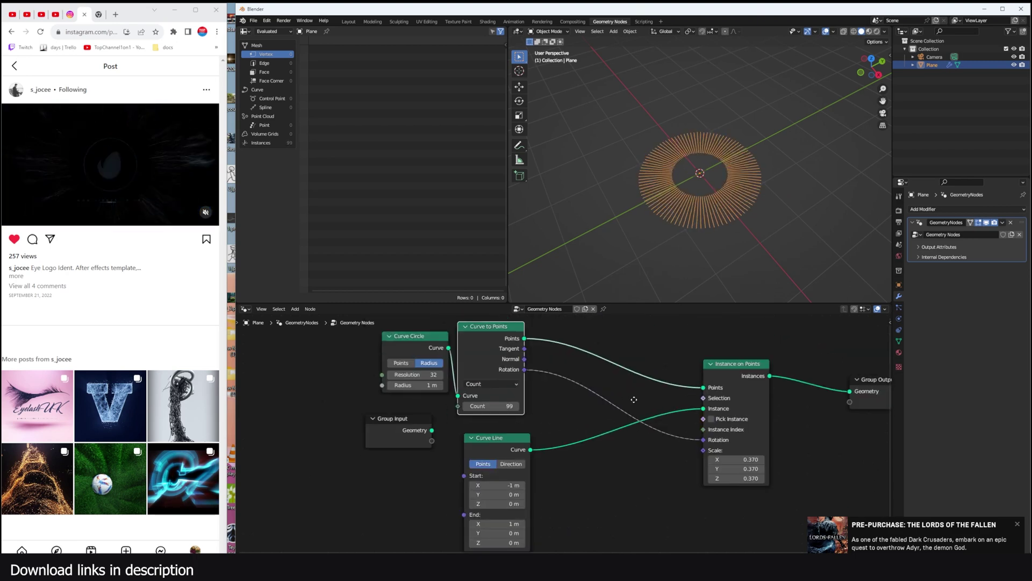
Insert a Resample Curve node between the Curve Line and Instance on Points nodes.
middle_drag(636, 401, 655, 386)
drag(497, 441, 419, 458)
key(shift+a)
text(ress)
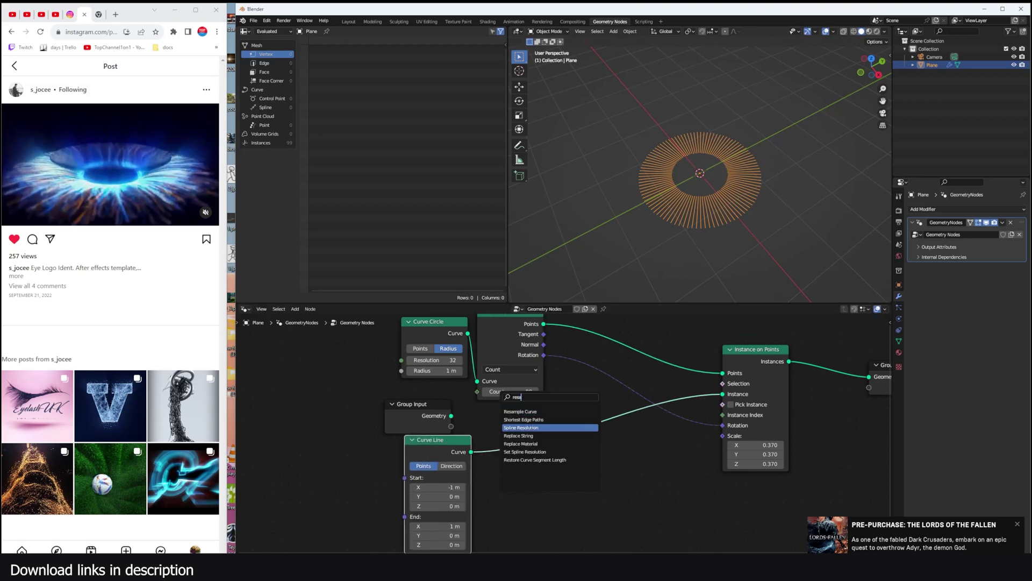
key(Up)
key(Up)
key(Return)
click(489, 472)
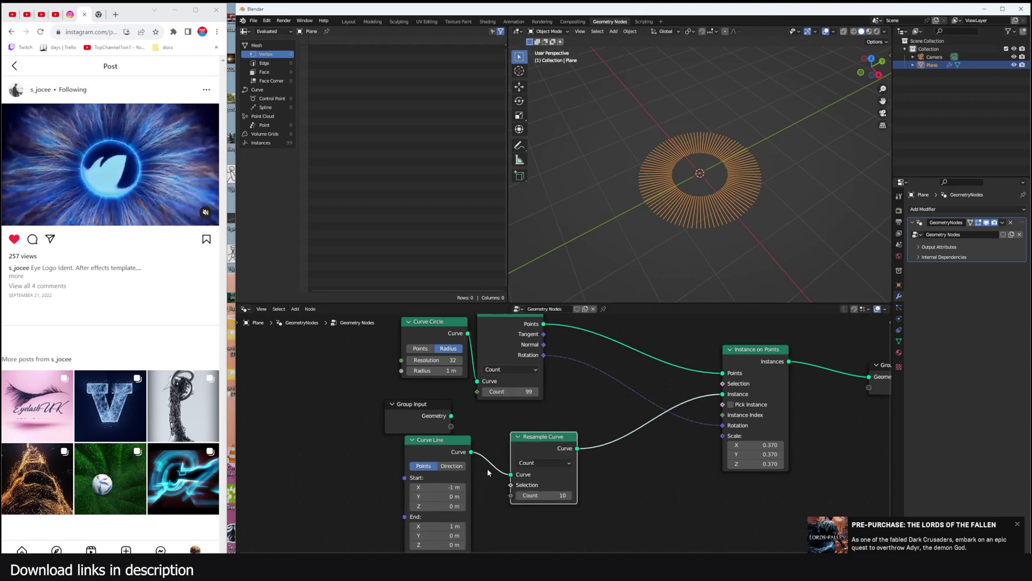
Insert a Set Position node before the Group Output and annotate a line outward from the centre of the ring.
drag(743, 351, 673, 325)
scroll(664, 258, up, 5)
middle_drag(586, 454, 586, 452)
middle_drag(620, 192, 595, 135)
middle_drag(792, 378, 493, 419)
drag(607, 414, 836, 407)
scroll(580, 401, down, 2)
middle_drag(515, 388, 485, 381)
scroll(485, 381, up, 2)
click(508, 369)
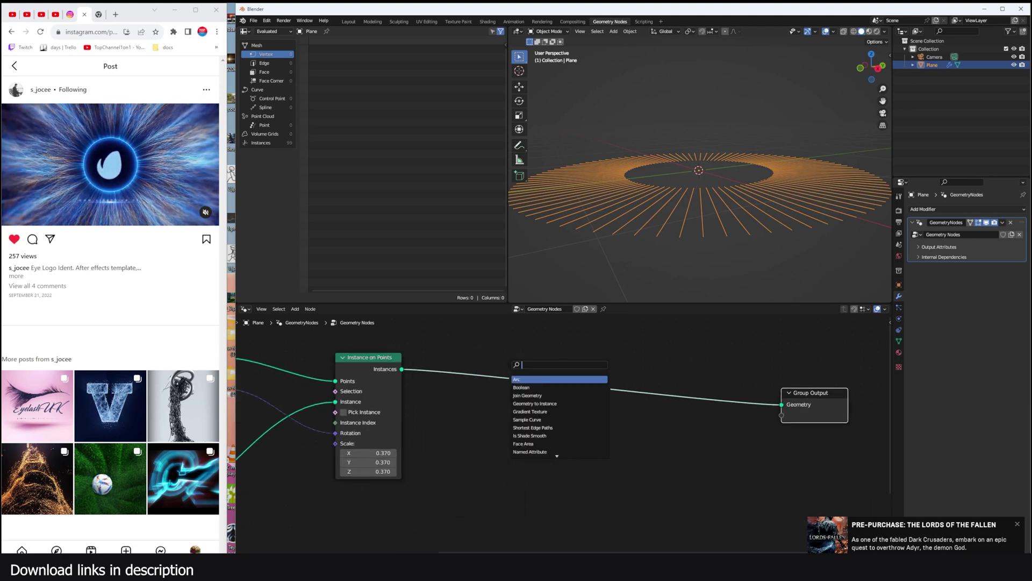
text(set)
drag(692, 173, 613, 218)
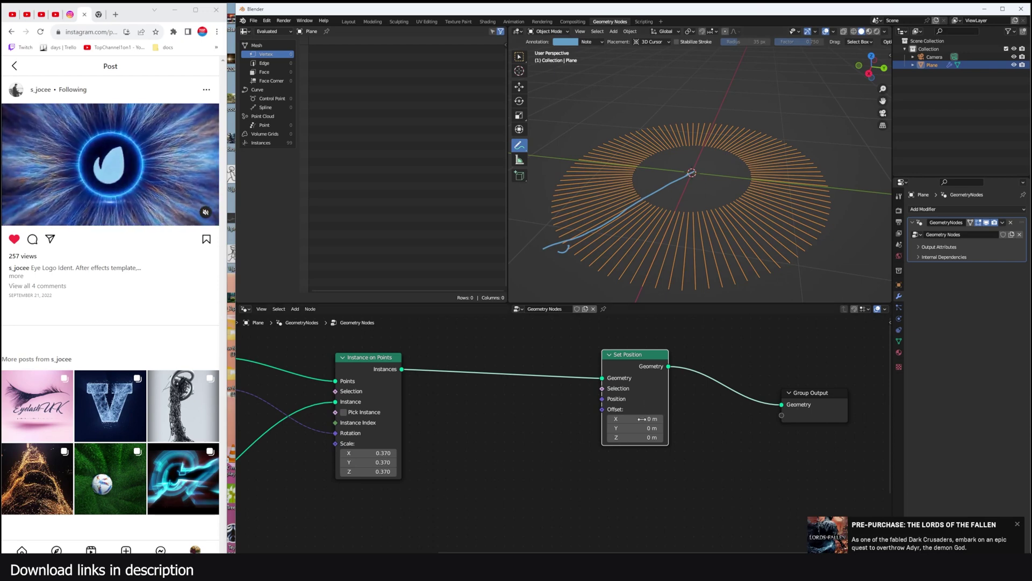
Add a Combine XYZ node and connect its vector to the Set Position offset.
drag(635, 400, 691, 381)
key(shift+a)
click(597, 396)
text(xyz)
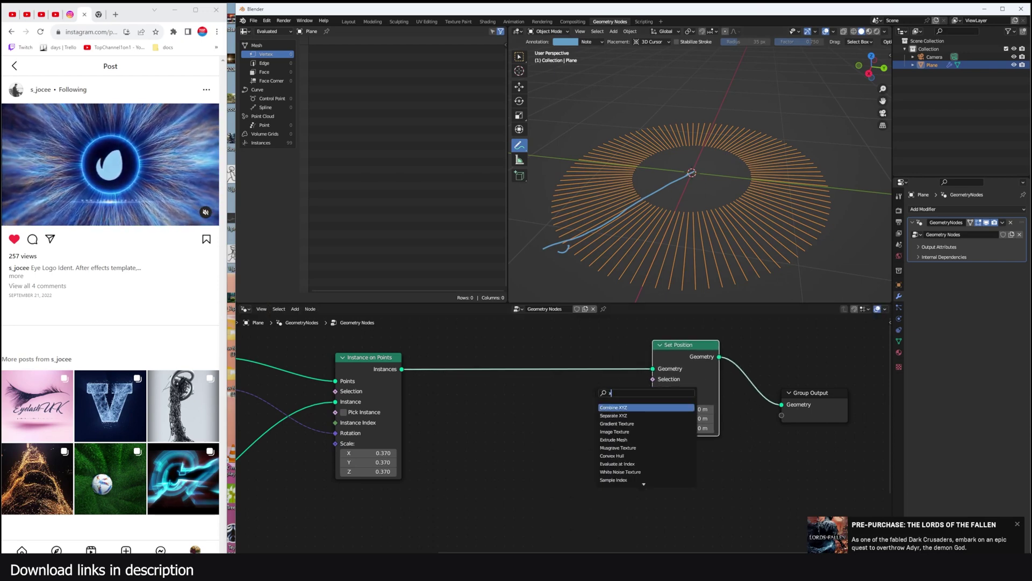
key(Return)
click(607, 446)
drag(655, 414, 654, 409)
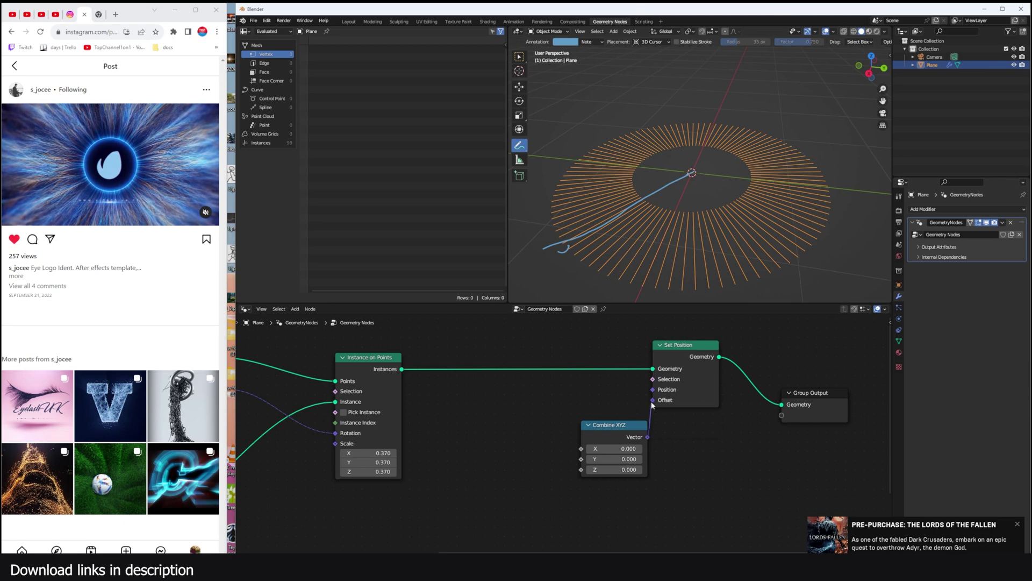
Add a Position node beside the Instance on Points node.
middle_drag(535, 445, 625, 421)
drag(672, 444, 601, 413)
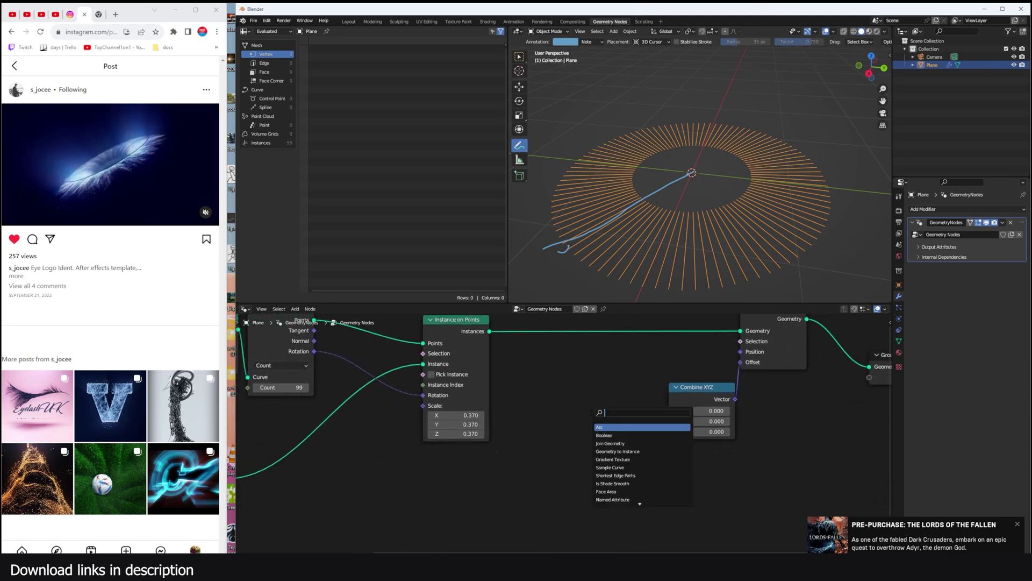
text(pos)
key(Return)
click(497, 427)
Add a second Combine XYZ node below the Position node.
key(shift+a)
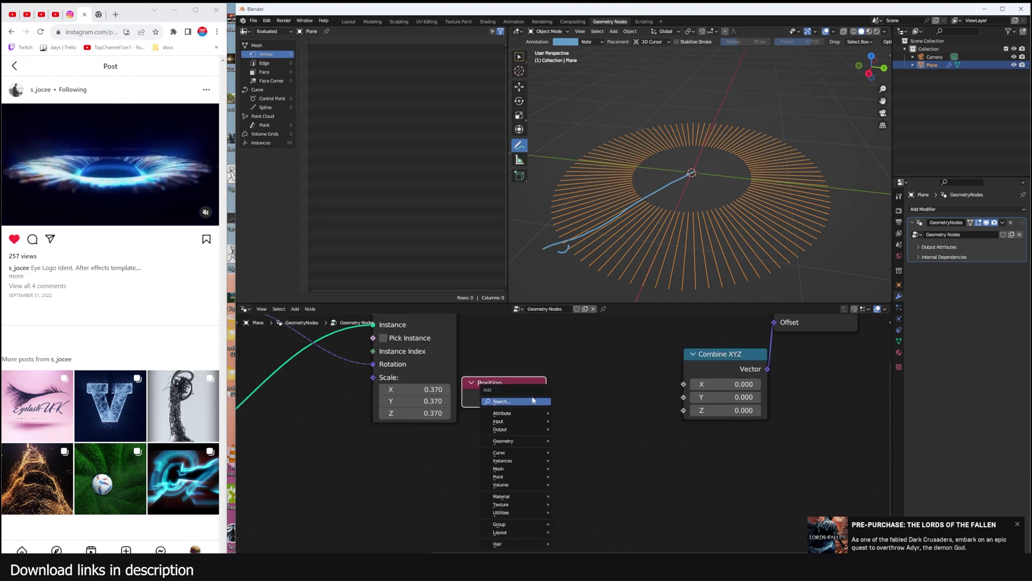
click(534, 400)
text(x)
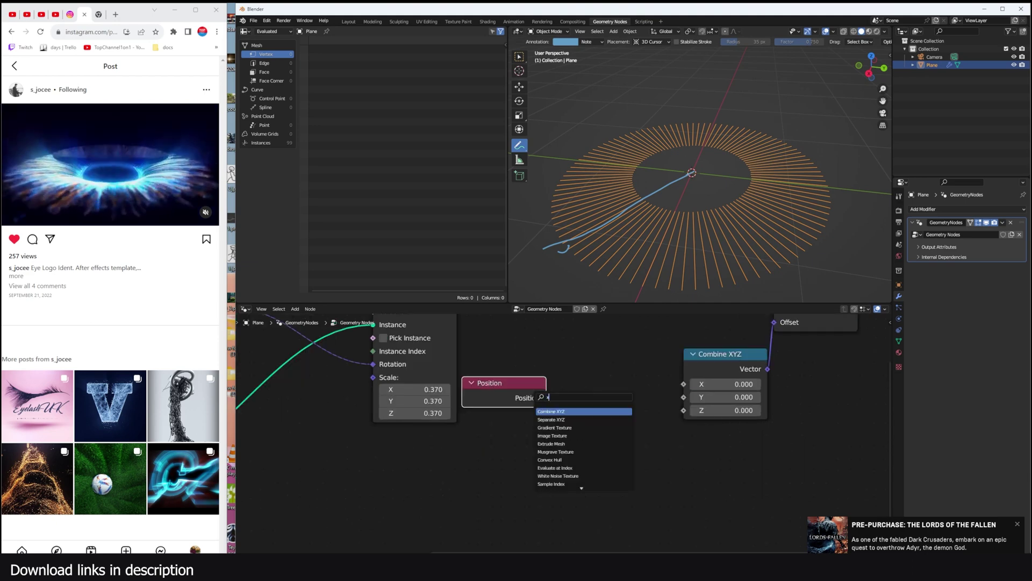
key(Return)
click(466, 461)
drag(546, 398, 596, 404)
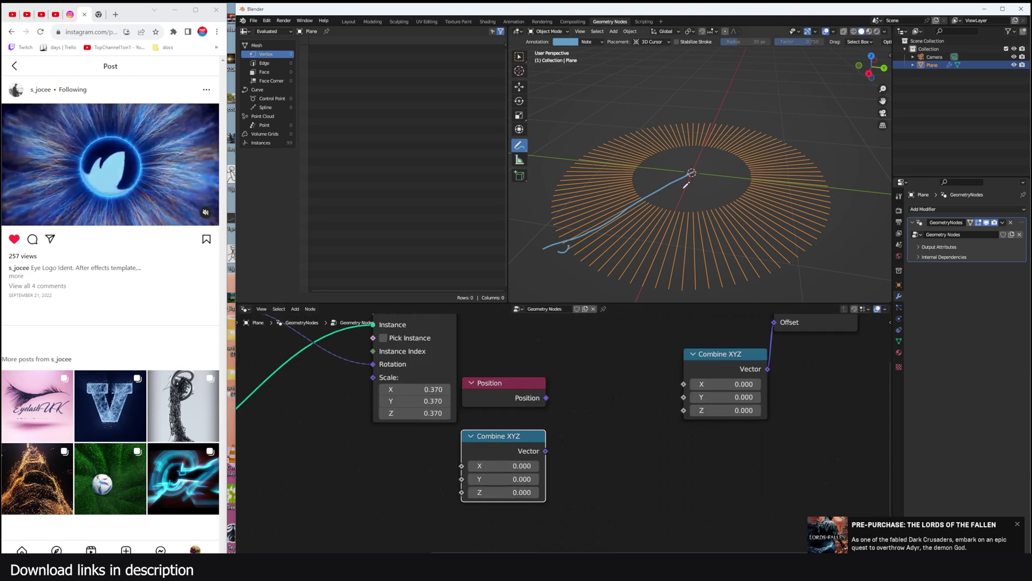
click(572, 411)
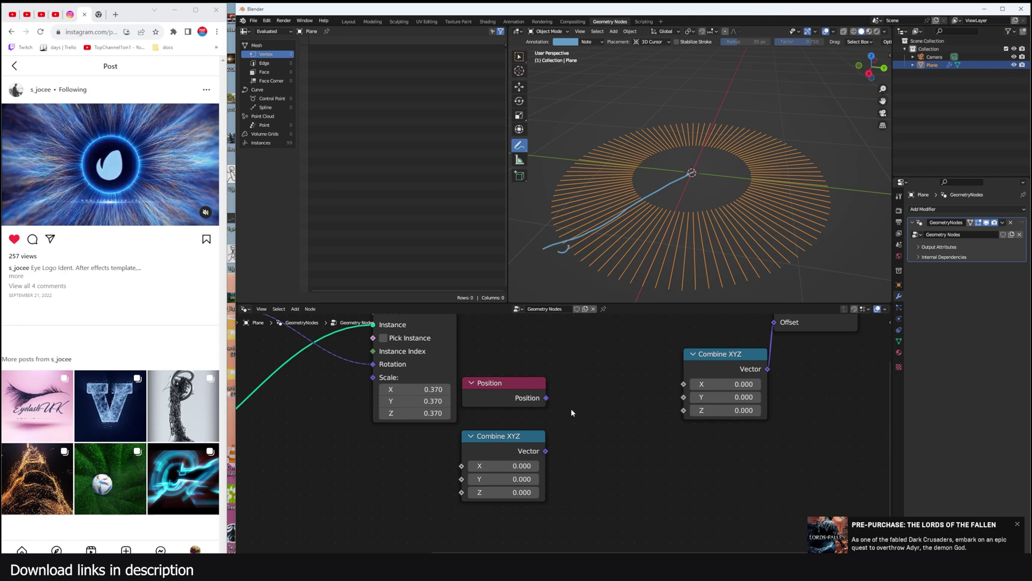
Add a Vector Math node set to Distance between the Position and offset Combine XYZ nodes.
key(shift+a)
click(571, 411)
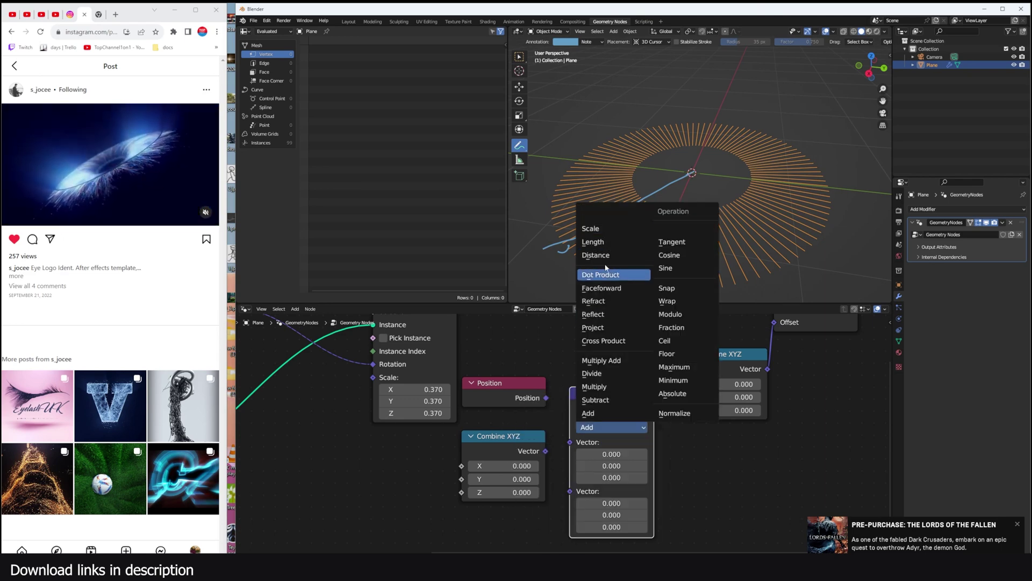
click(601, 256)
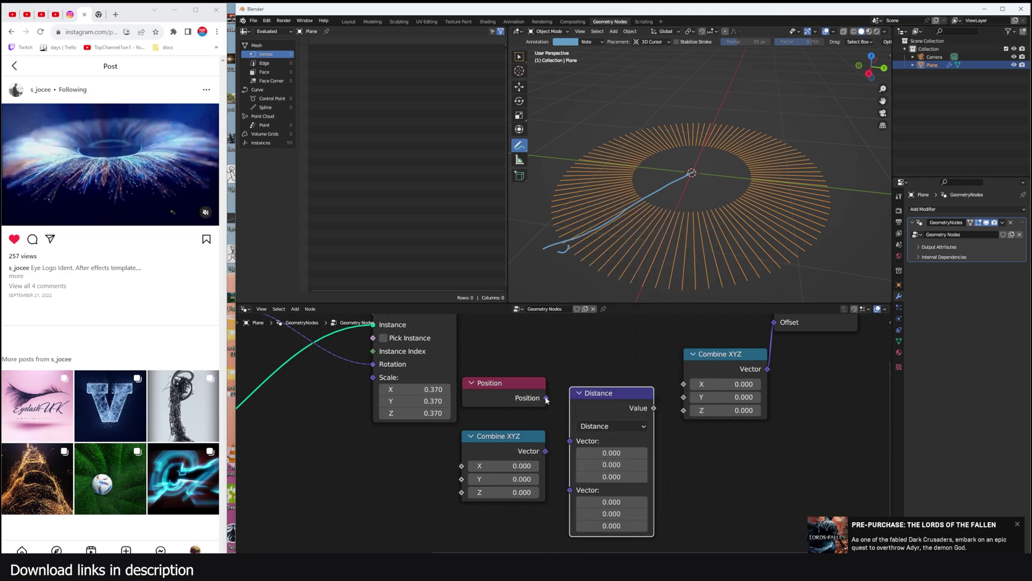
Feed Position and the lower Combine XYZ vector into the Distance node, and connect its value to the offset Combine XYZ's Z input.
drag(567, 440, 570, 453)
middle_drag(570, 453, 503, 461)
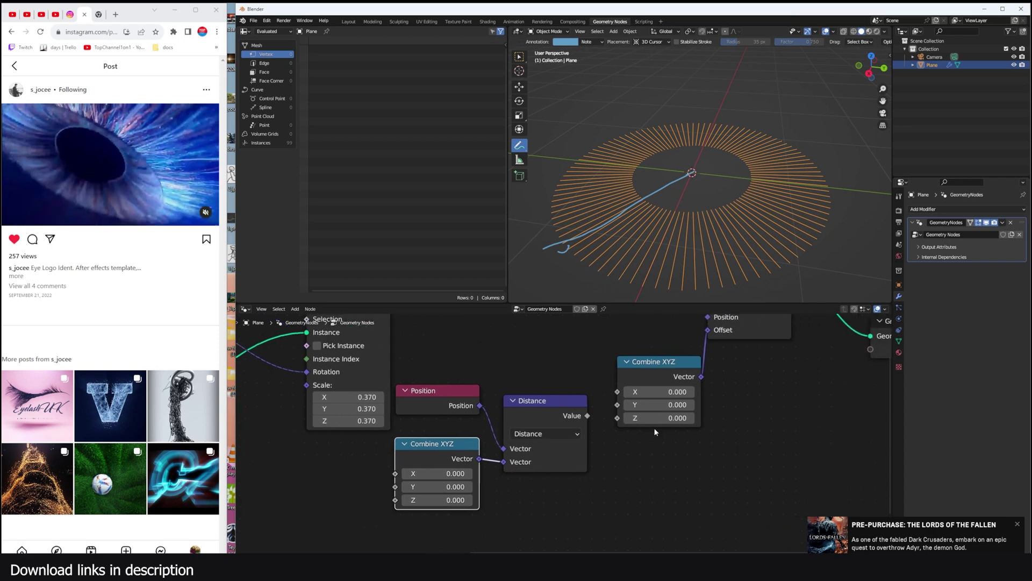
drag(586, 415, 617, 418)
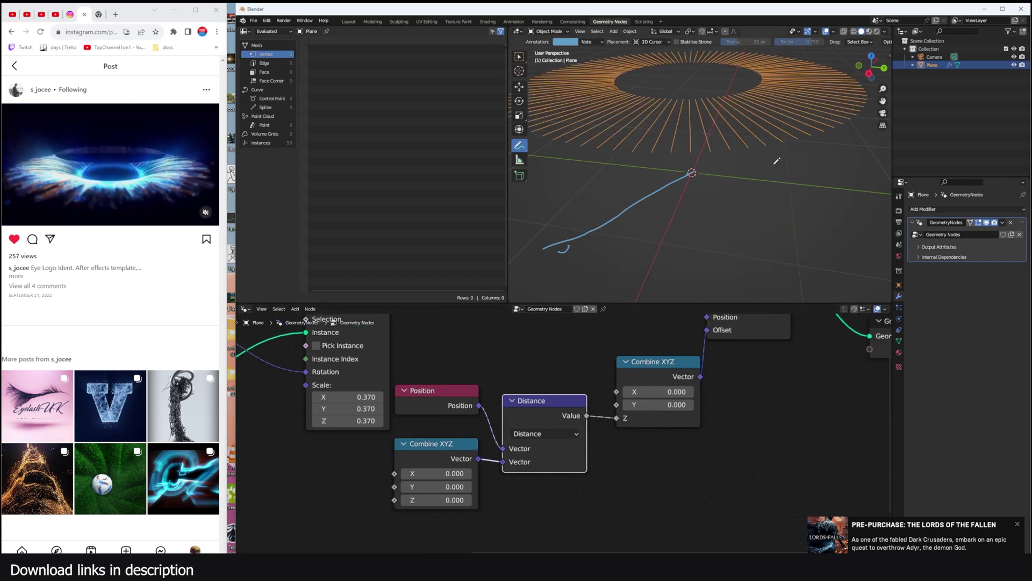
Insert a Realize Instances node between the Instance on Points and Set Position nodes.
scroll(656, 398, down, 2)
key(shift+a)
click(650, 401)
text(rea)
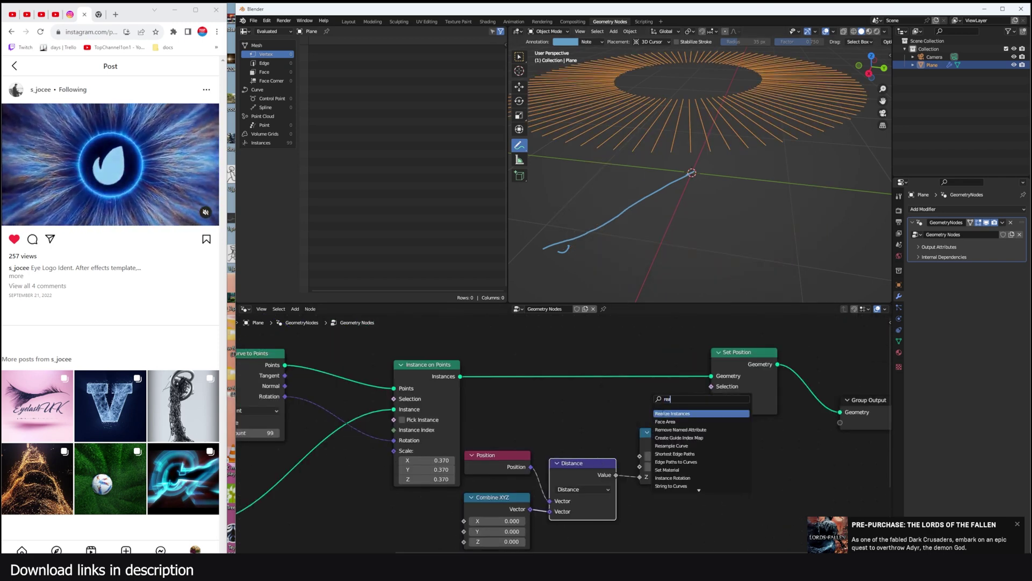
key(Return)
click(597, 366)
In front view, insert a Math node set to Power between the Distance node and the offset Combine XYZ.
scroll(713, 161, down, 3)
middle_drag(721, 197, 621, 168)
middle_drag(721, 326, 667, 293)
middle_drag(672, 242, 699, 197)
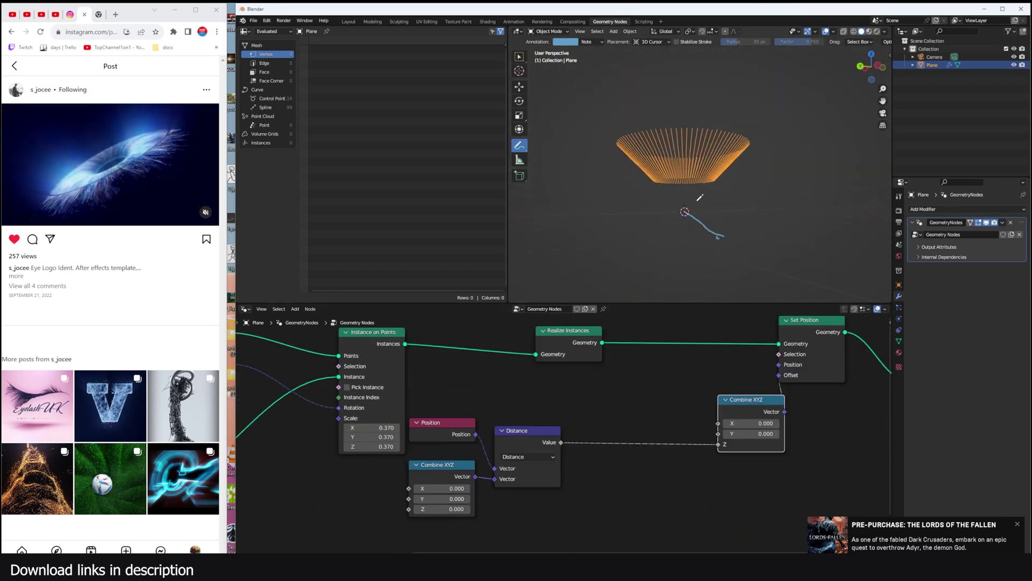
key(KP_1)
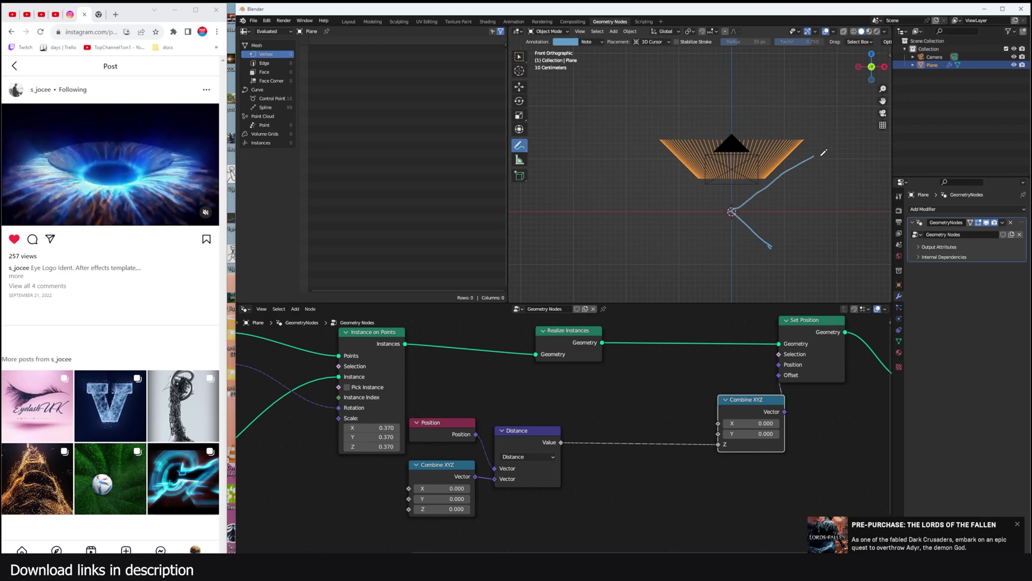
key(shift+a)
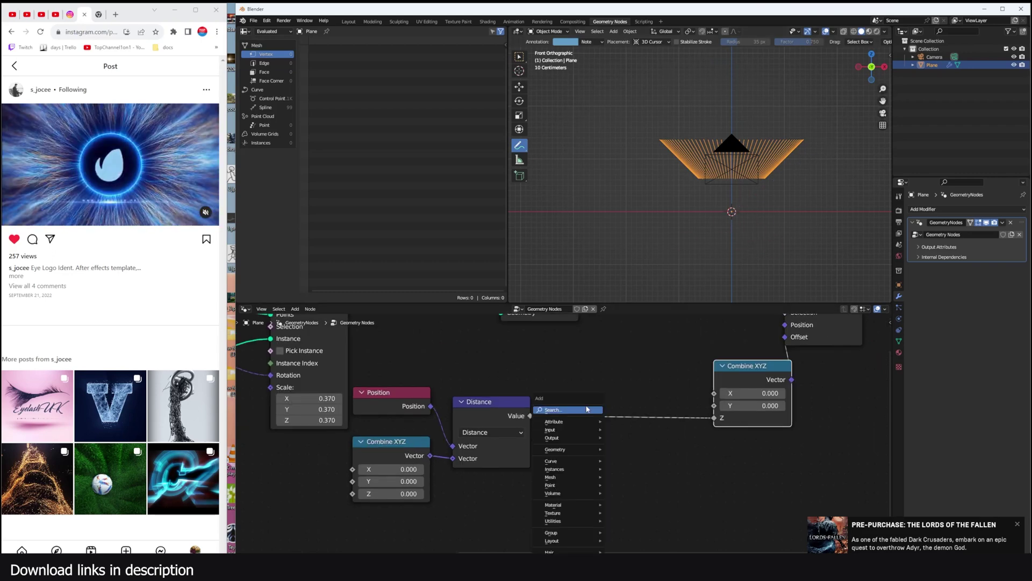
click(593, 410)
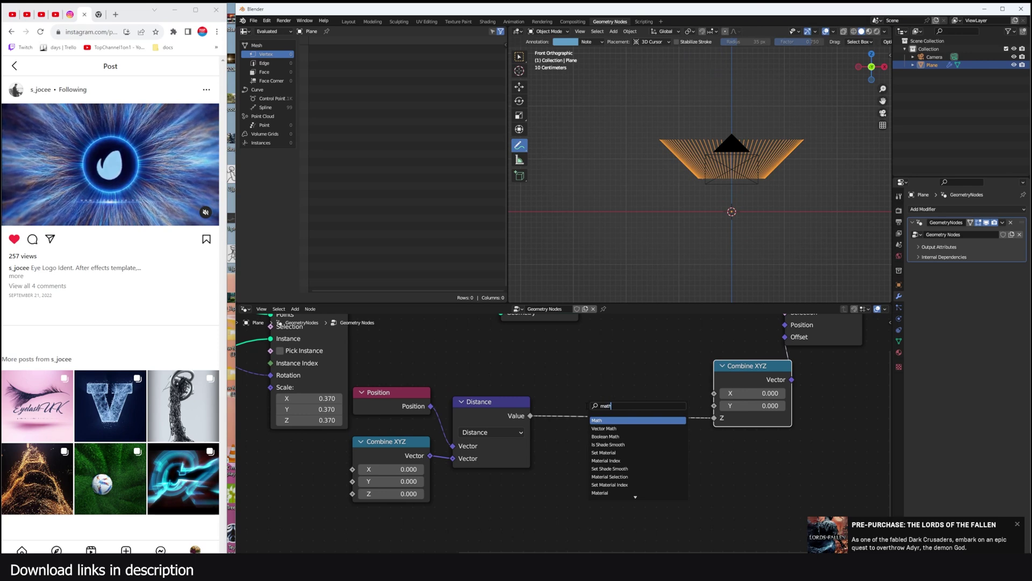
key(Return)
click(621, 358)
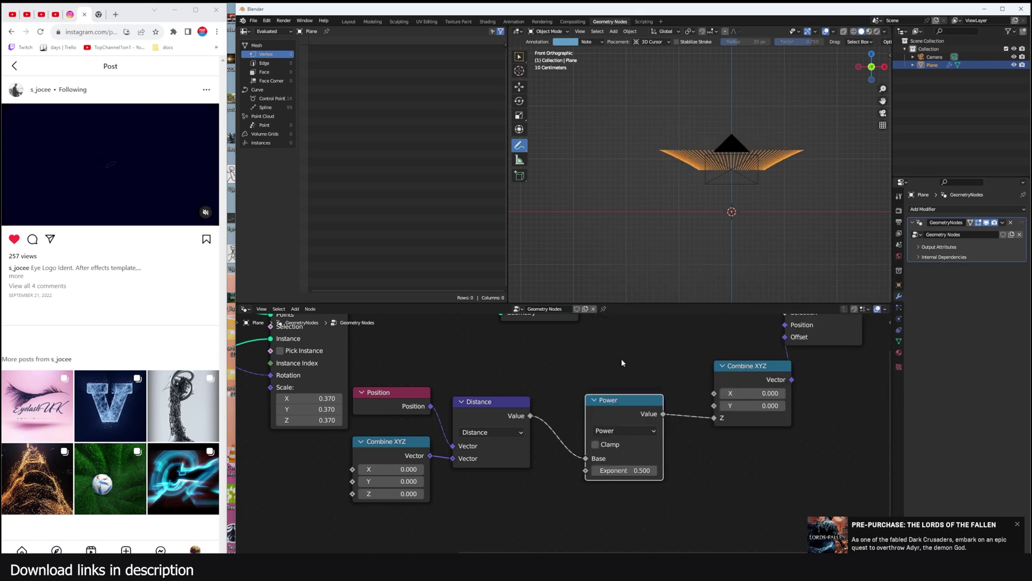
Try a different exponent on the Power node and change its operation to Sine.
mouse_move(624, 471)
mouse_down()
mouse_move(647, 471)
mouse_move(613, 471)
mouse_move(640, 470)
mouse_up()
right_click(640, 470)
click(637, 434)
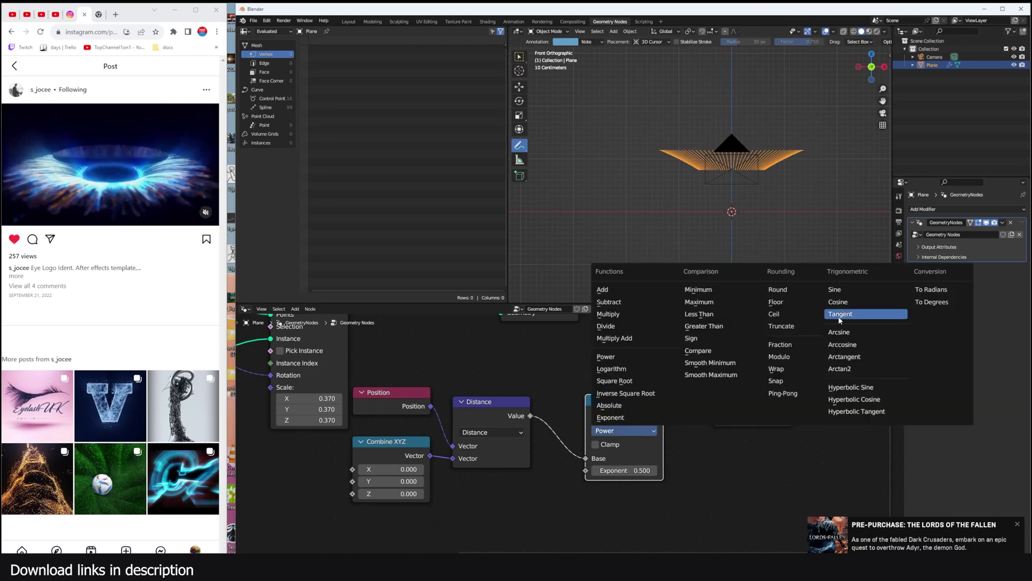
click(835, 290)
Make room before the Sine node and insert a Math node set to Multiply between Distance and Sine.
scroll(591, 430, down, 2)
drag(781, 352, 662, 420)
click(560, 433)
middle_drag(569, 427, 637, 402)
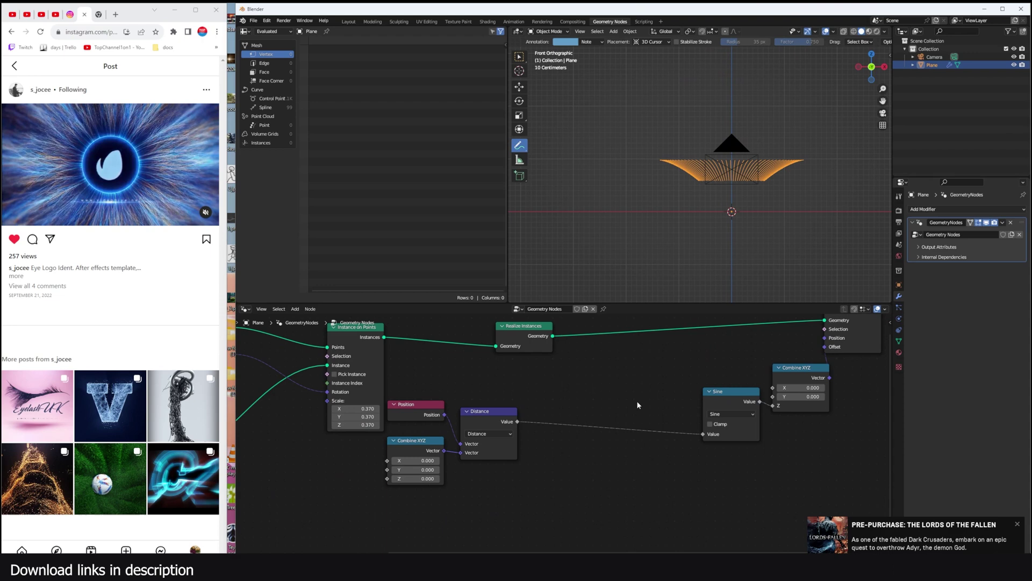
key(shift+a)
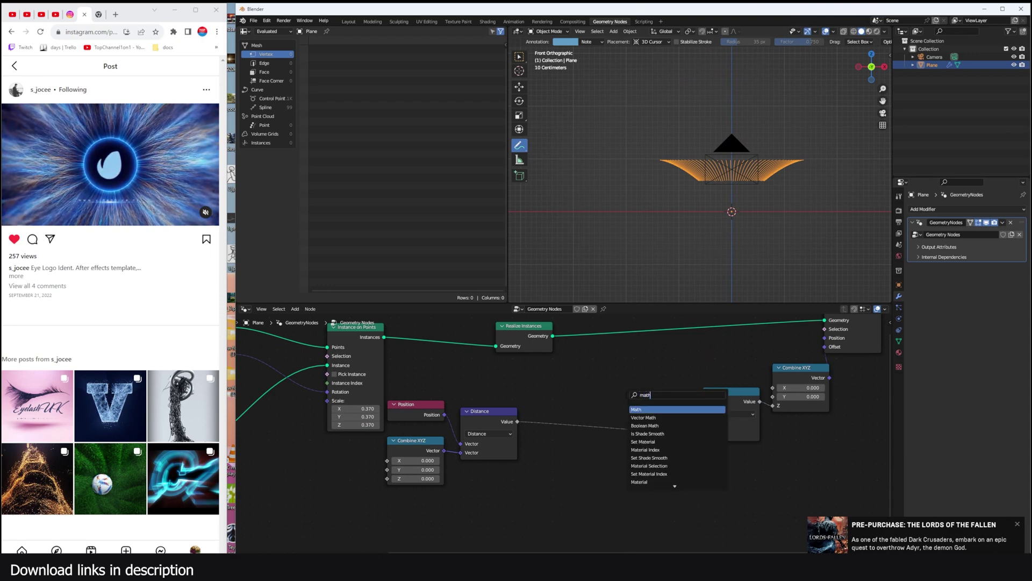
key(Return)
click(604, 424)
scroll(608, 426, up, 2)
click(608, 425)
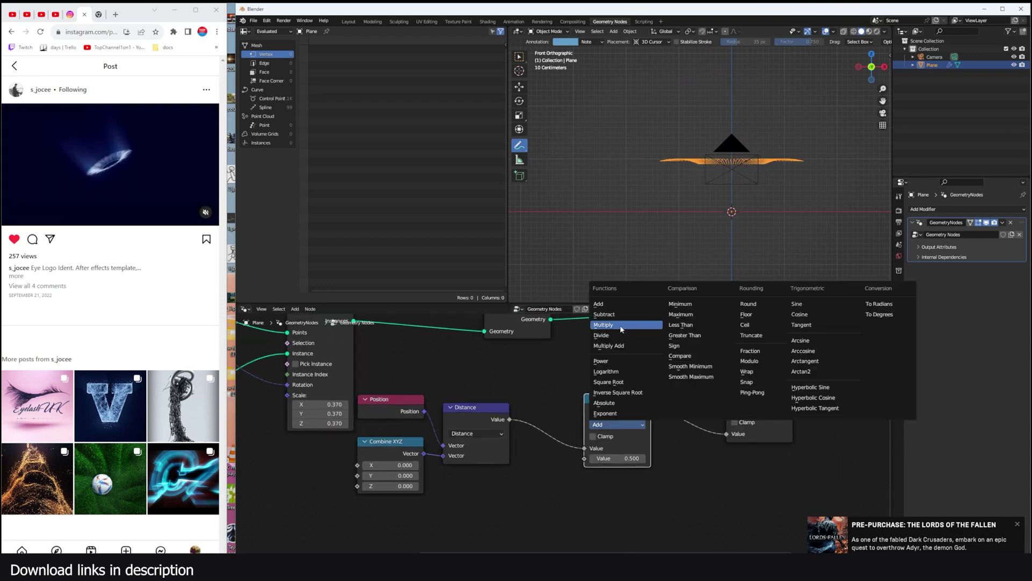
click(620, 324)
Set the Multiply value to 1.700 and check the ring's wave profile from the front.
scroll(656, 422, up, 2)
drag(634, 461, 670, 461)
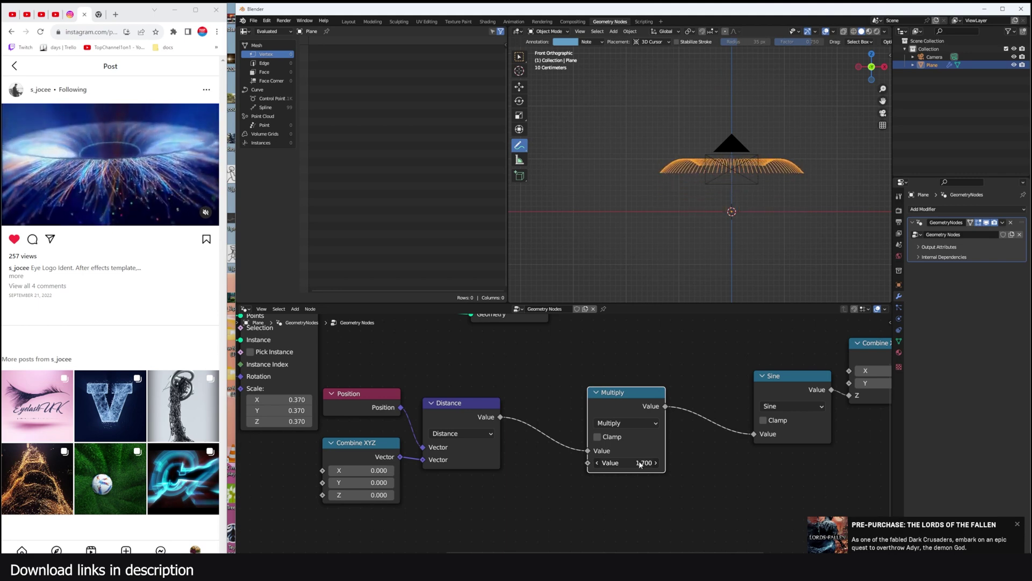
middle_drag(724, 162, 679, 209)
key(KP_1)
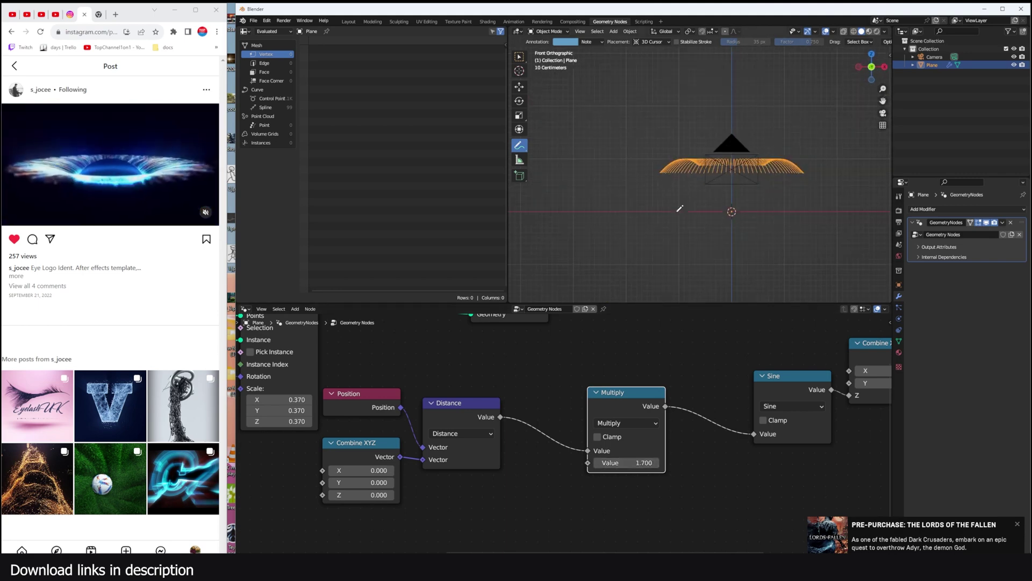
Insert a duplicate of the Multiply node after Distance, change it to Add and set its value to 3.640.
scroll(619, 403, up, 3)
middle_drag(618, 404, 595, 381)
drag(594, 380, 654, 375)
key(shift+d)
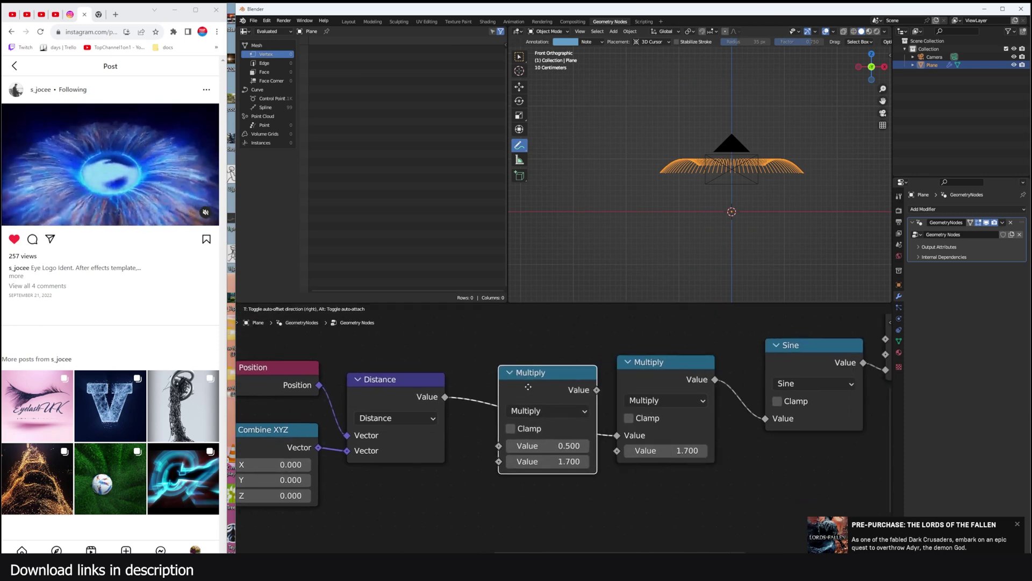
click(529, 391)
click(542, 419)
click(523, 235)
drag(538, 464, 643, 464)
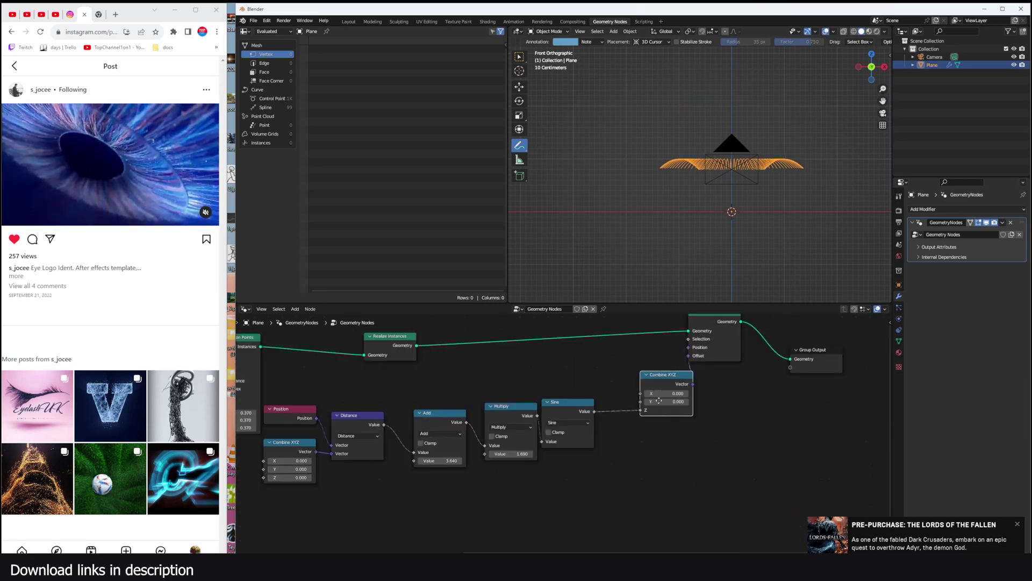
Make room after the Sine node and insert a duplicate of the Add node between Sine and Combine XYZ.
drag(667, 378, 840, 294)
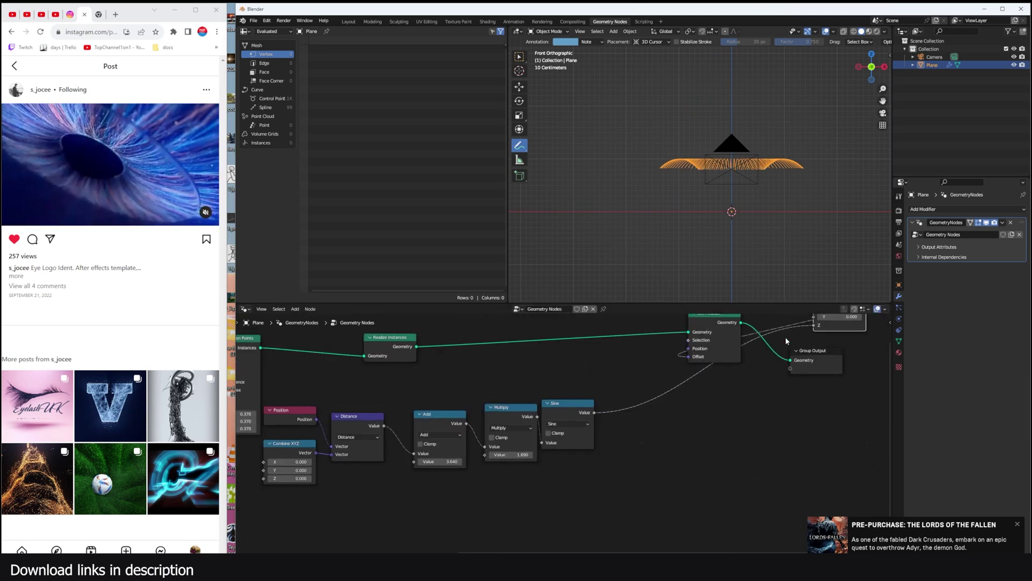
key(ctrl+z)
drag(642, 447, 795, 336)
drag(727, 320, 801, 338)
click(645, 377)
scroll(426, 426, up, 1)
key(shift+d)
click(651, 428)
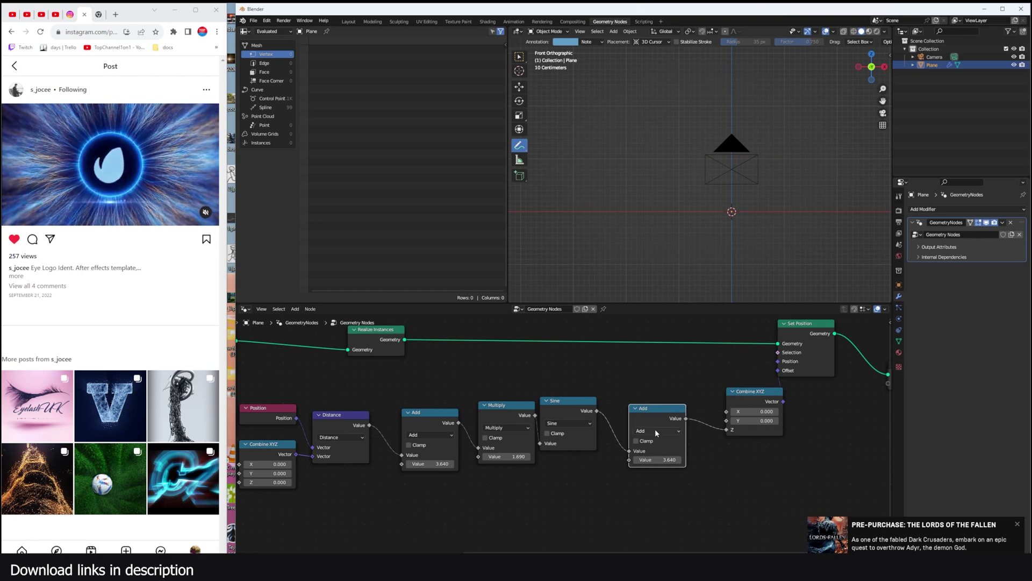
Change the duplicated node to Subtract with a value of 0.820, and set the first Add node's value to -0.060.
click(668, 432)
click(646, 453)
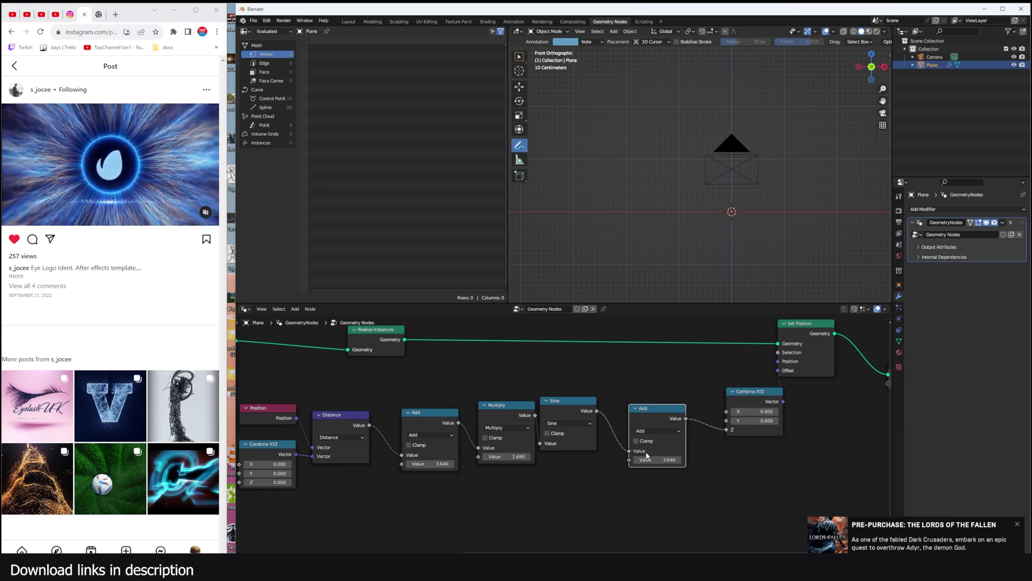
click(661, 432)
click(650, 463)
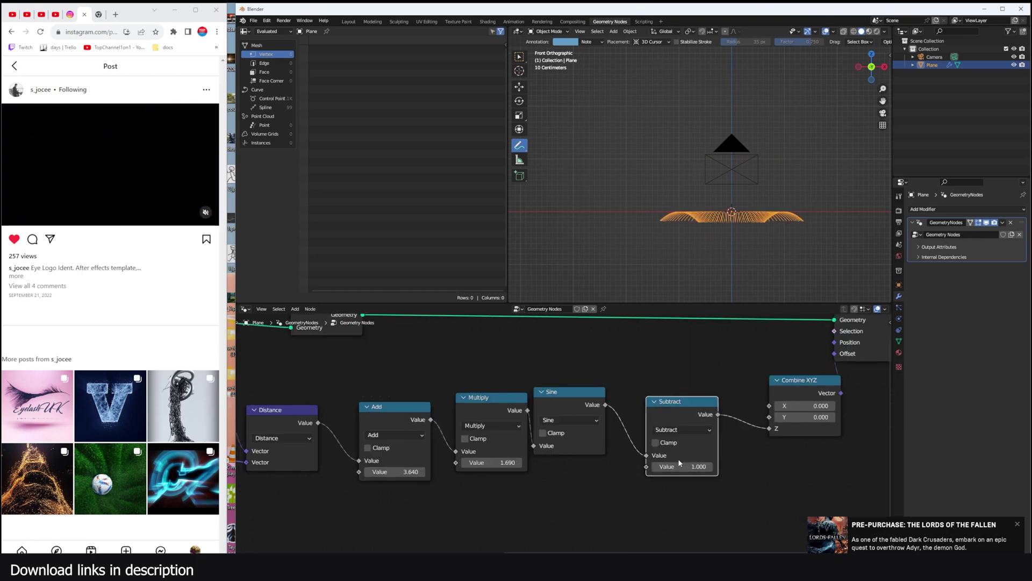
drag(679, 463, 669, 463)
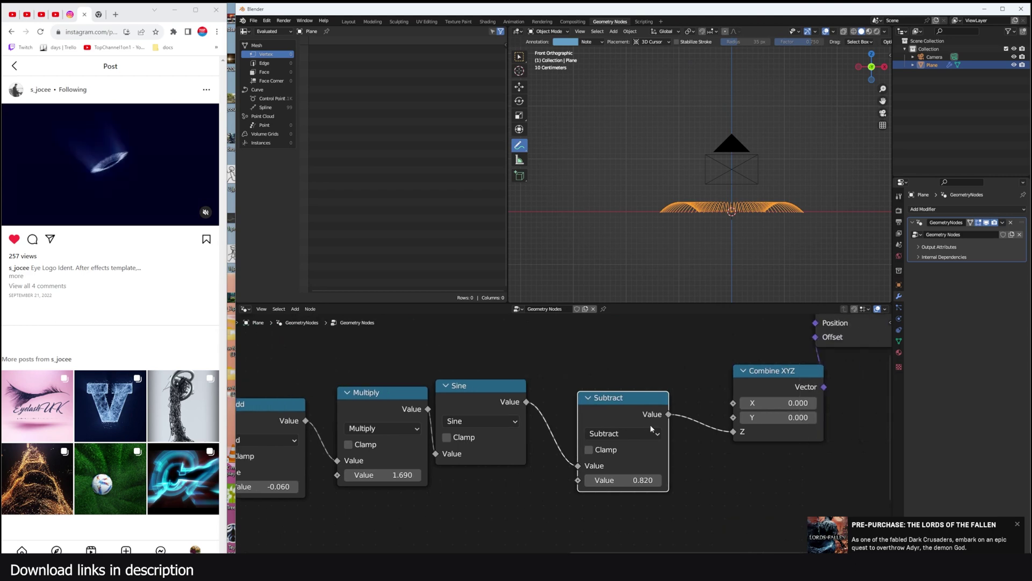
Insert a duplicate of the Subtract node before Combine XYZ, change it to Multiply and set its value to 1.220.
drag(613, 408, 596, 400)
key(shift+d)
click(670, 403)
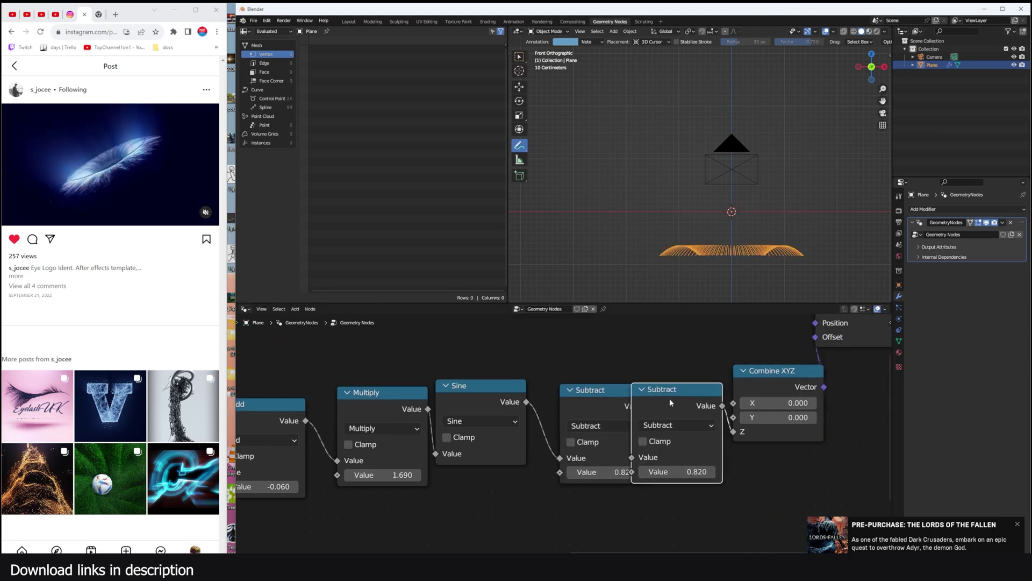
drag(671, 402, 741, 402)
click(742, 425)
click(397, 289)
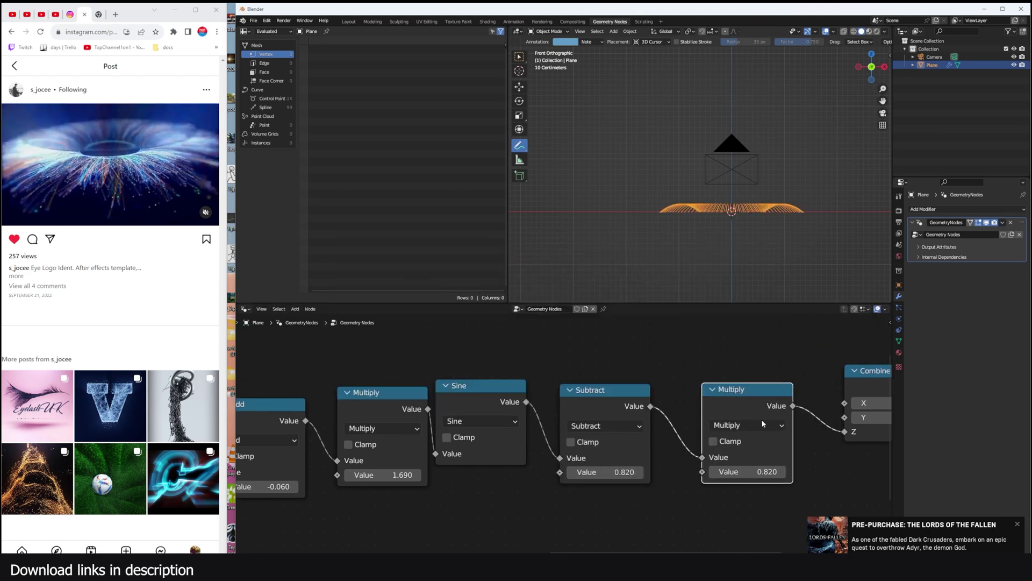
drag(761, 466, 814, 466)
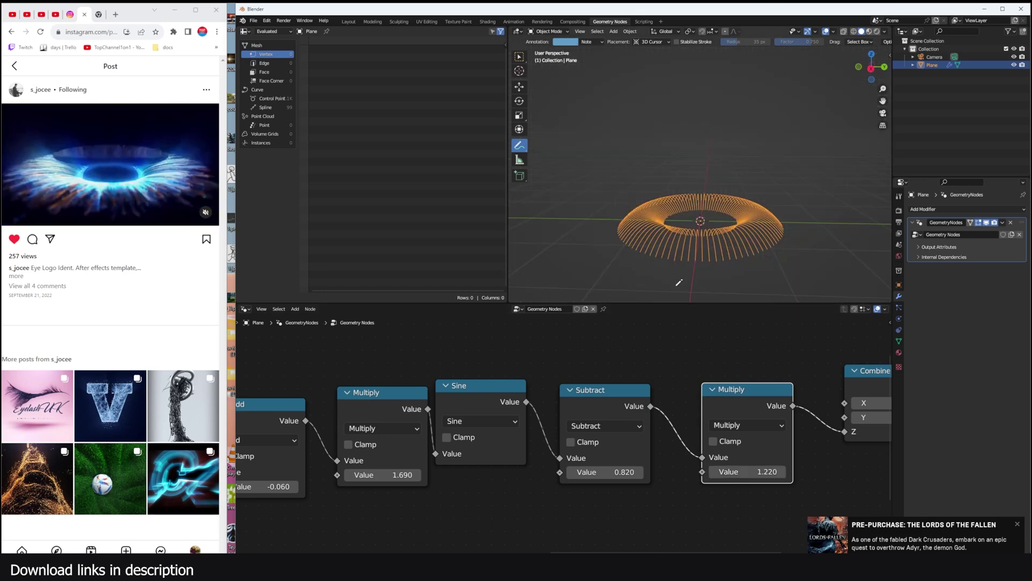
Reshape the wave by setting the first Multiply to 3.090, the Subtract to 0.430 and the last Multiply to 0.360.
middle_drag(680, 282, 679, 253)
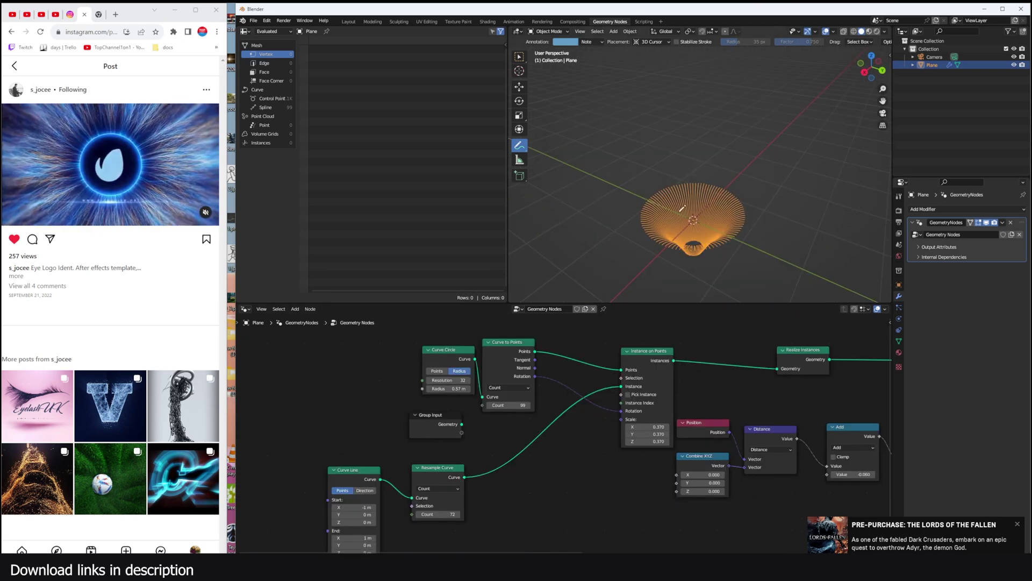
key(KP_1)
middle_drag(791, 411, 599, 413)
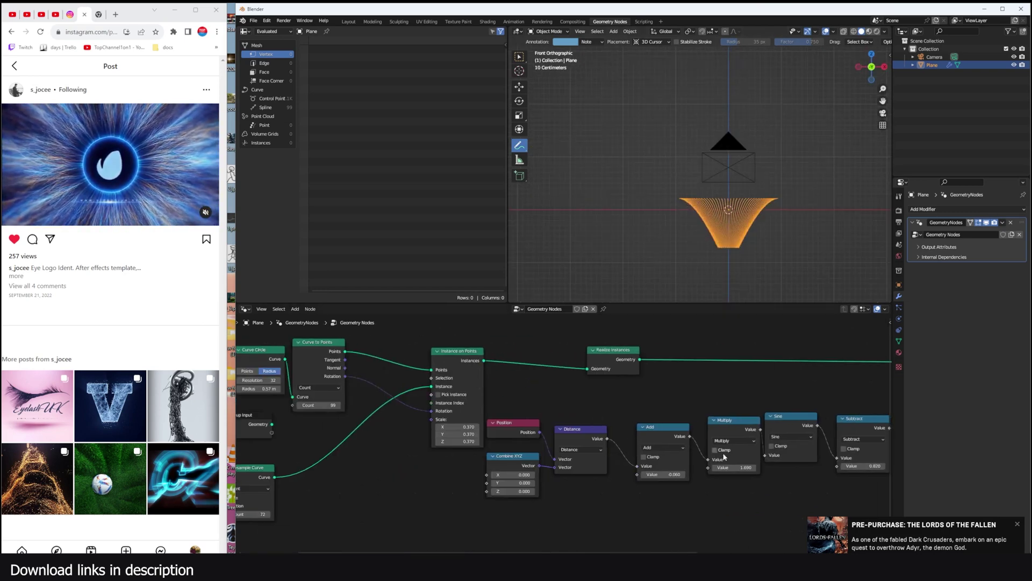
middle_drag(722, 459, 616, 451)
drag(637, 455, 686, 455)
middle_drag(787, 466, 739, 465)
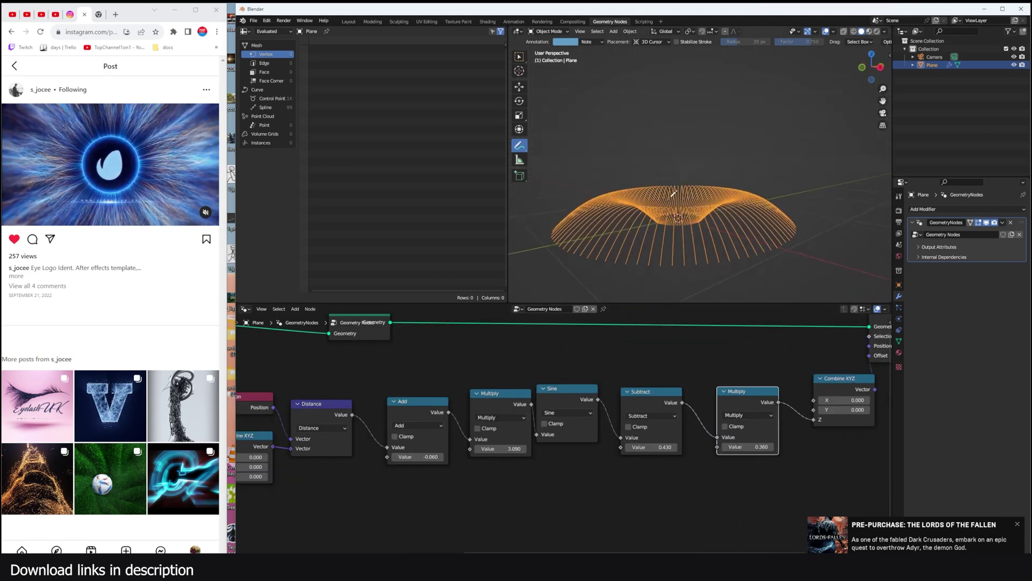
Expose the Curve to Points count through the Group Input node and set the modifier's Count to 607.
scroll(690, 186, up, 3)
mouse_move(673, 193)
middle_down()
mouse_move(689, 187)
mouse_move(683, 207)
middle_up()
scroll(603, 350, down, 2)
middle_drag(603, 350, 867, 383)
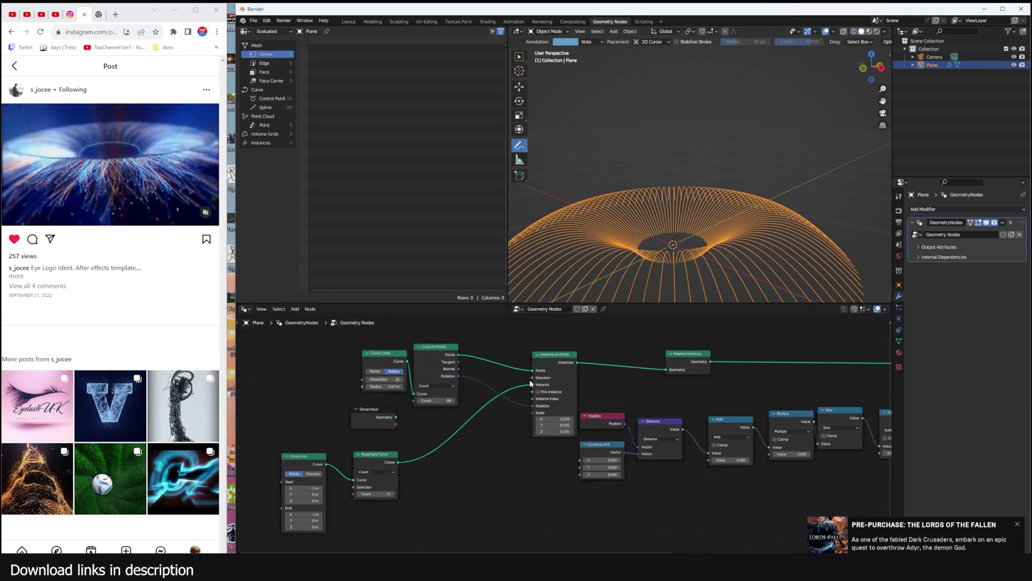
middle_drag(435, 402, 558, 402)
drag(487, 412, 406, 384)
drag(537, 401, 439, 396)
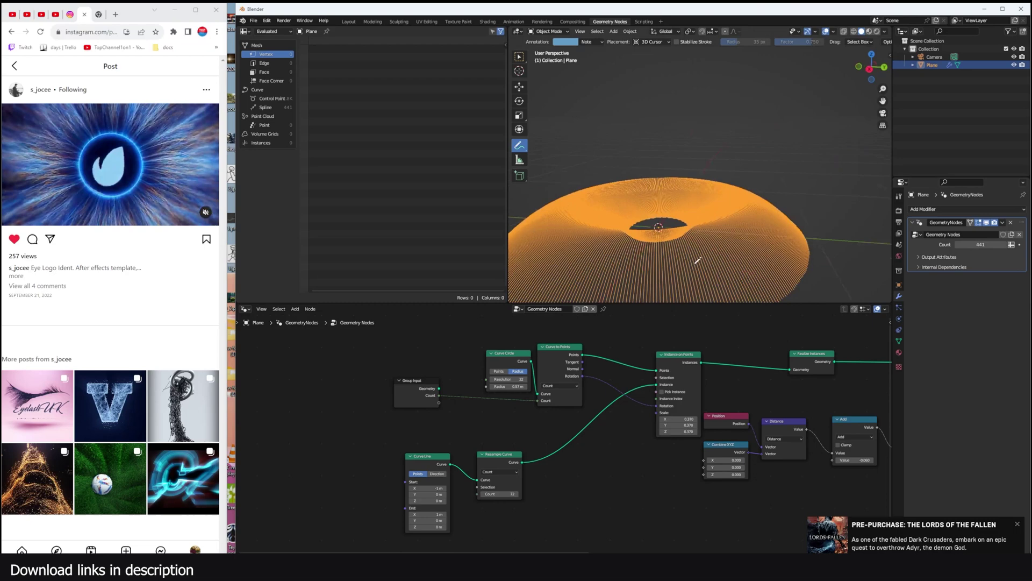
drag(981, 245, 1011, 245)
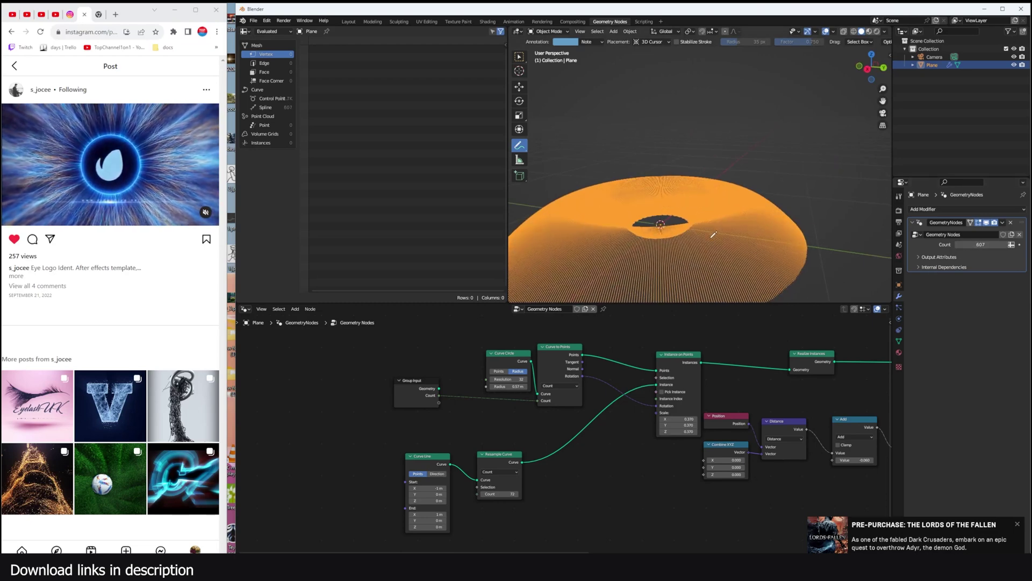
In top view, move the Group Output further away and insert a duplicate Set Position node before it.
middle_drag(714, 234, 716, 277)
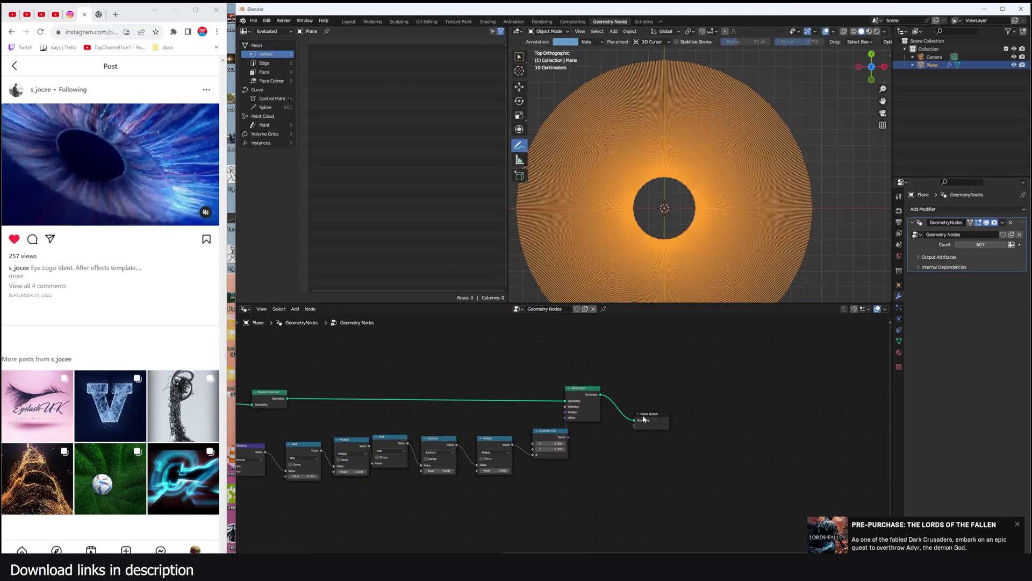
drag(644, 417, 778, 390)
middle_drag(625, 418, 734, 383)
click(604, 386)
key(shift+d)
click(716, 382)
scroll(721, 412, up, 1)
Place a duplicate of the Combine XYZ node below the second Set Position node.
middle_drag(691, 409, 693, 398)
middle_drag(629, 426, 634, 416)
key(shift+a)
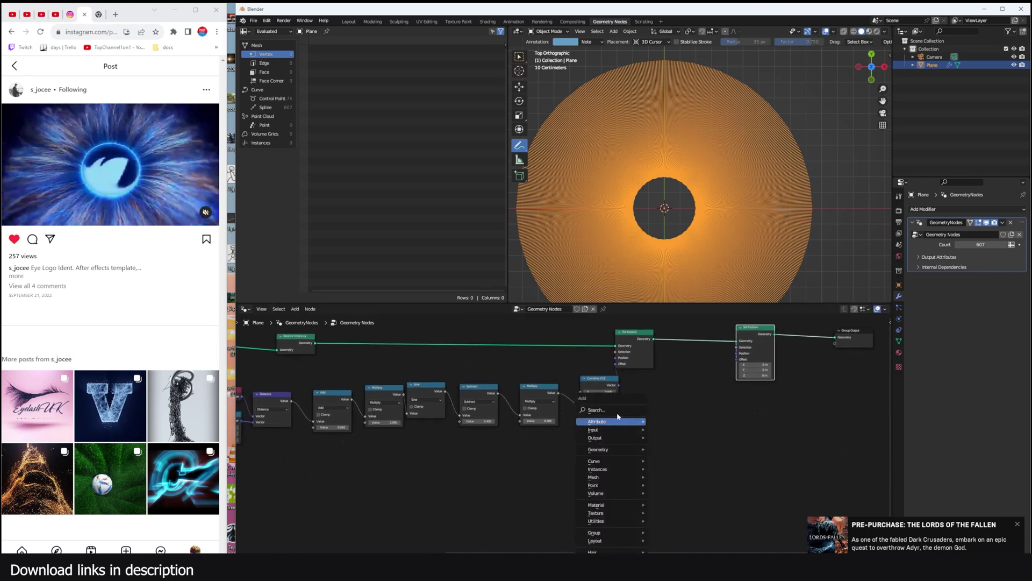
key(Escape)
key(shift+d)
click(777, 404)
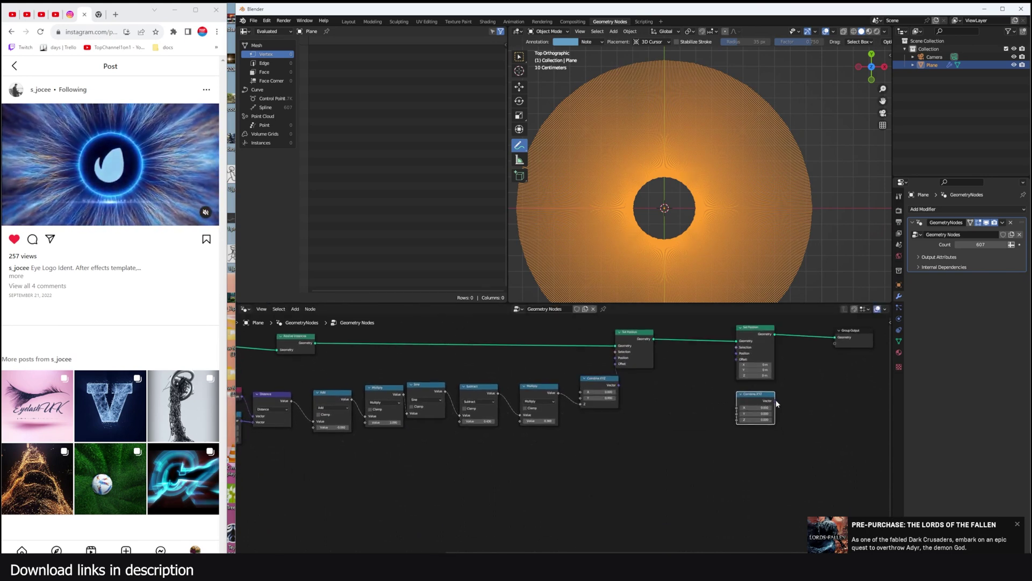
Connect the duplicated Combine XYZ to the second Set Position's Offset and feed its X from a new Noise Texture's Fac output.
middle_drag(688, 415, 703, 395)
key(shift+a)
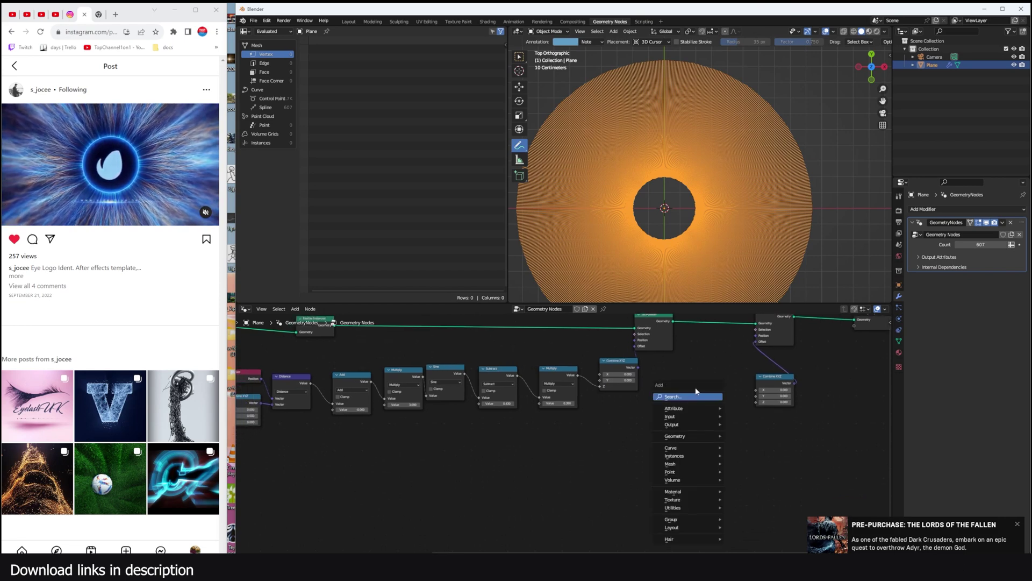
click(697, 396)
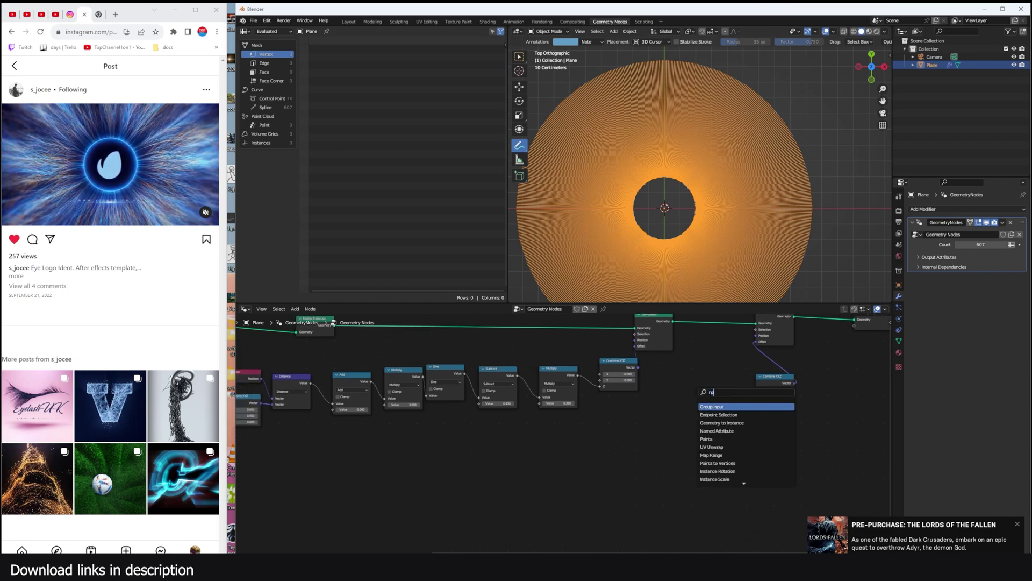
drag(665, 428, 755, 391)
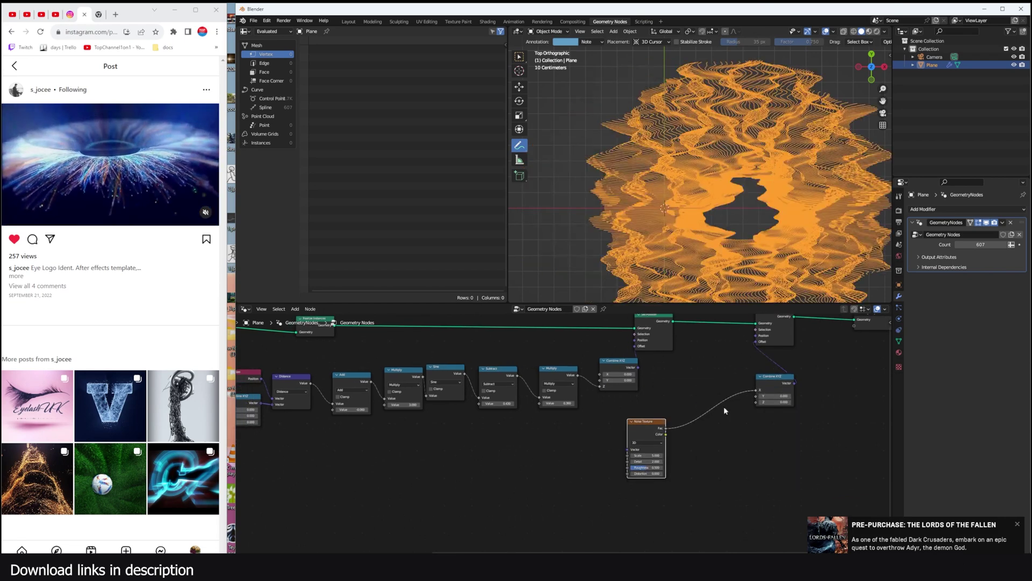
Insert a Math node set to Subtract between the Noise Texture and the Combine XYZ node.
middle_drag(676, 410, 688, 400)
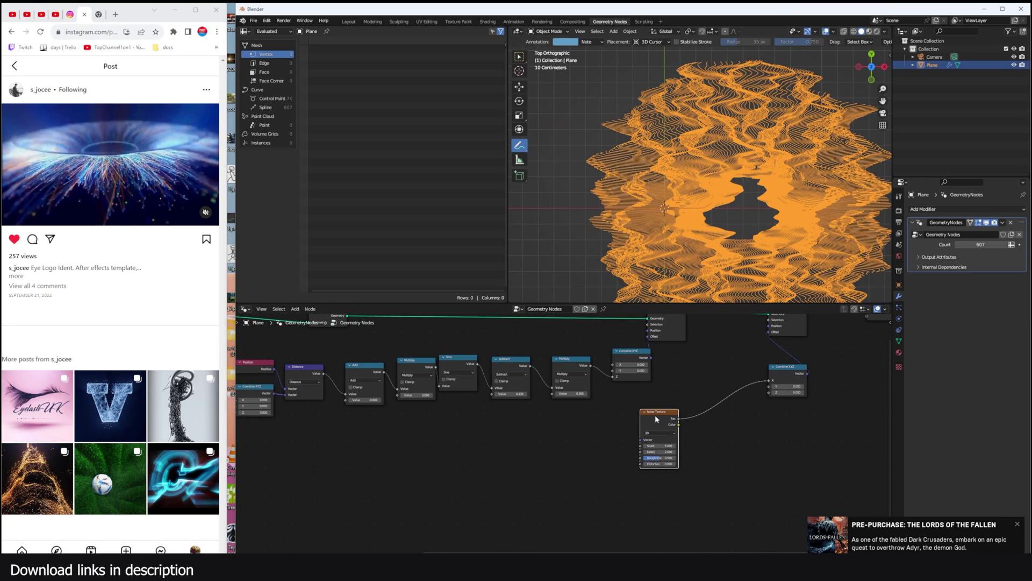
drag(655, 414, 607, 400)
key(shift+a)
click(655, 392)
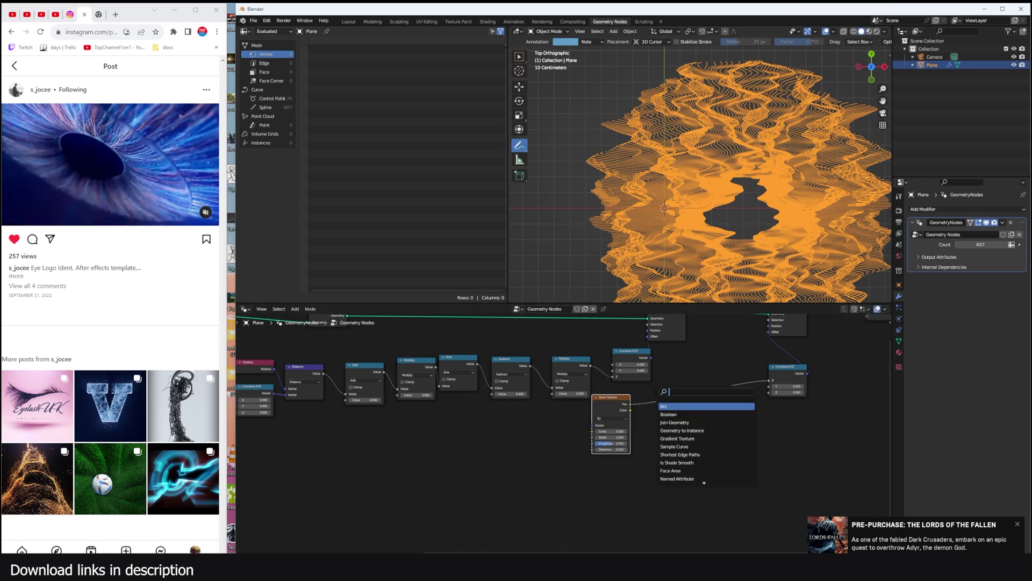
text(math)
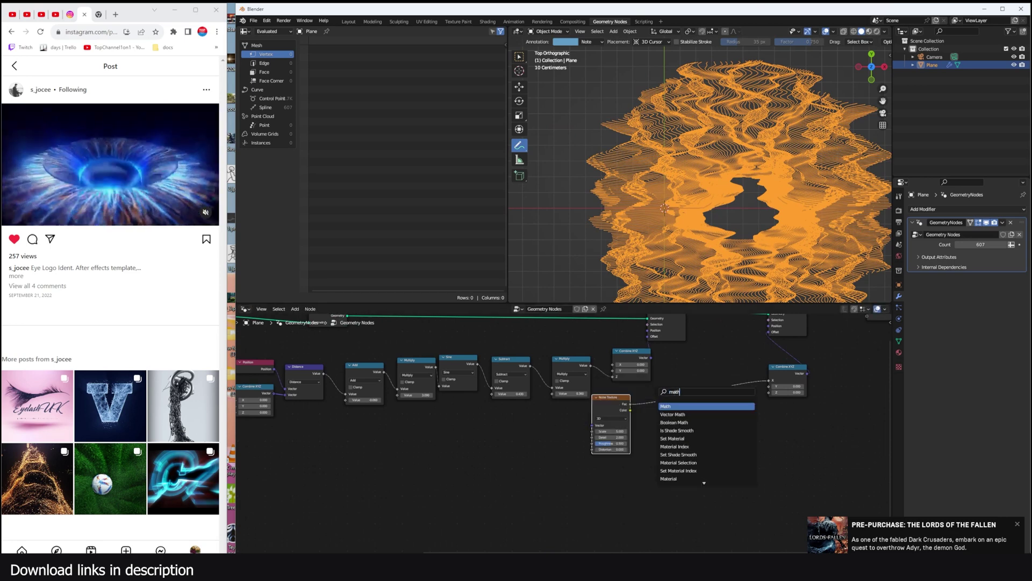
key(Return)
click(684, 398)
click(683, 400)
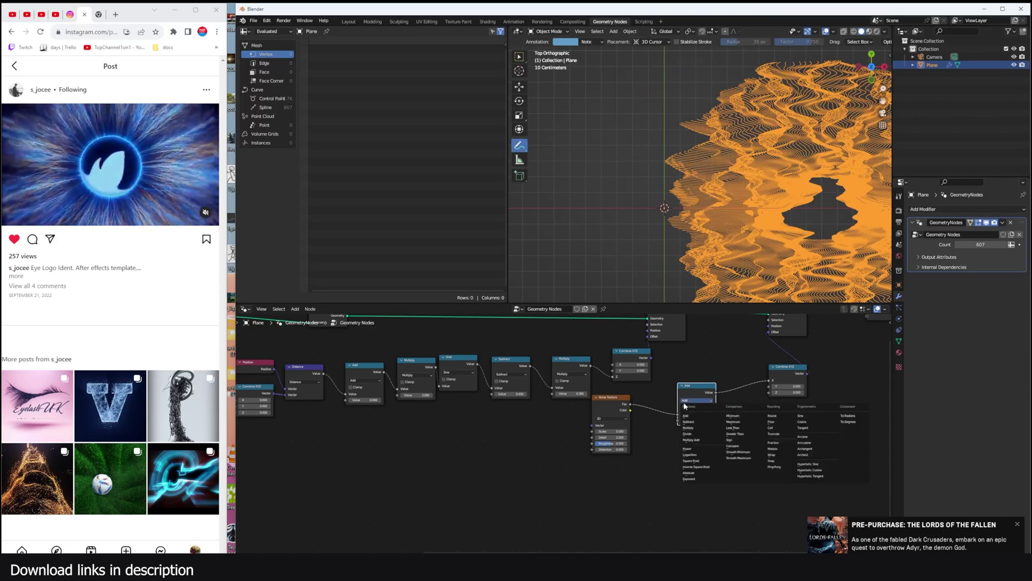
click(690, 422)
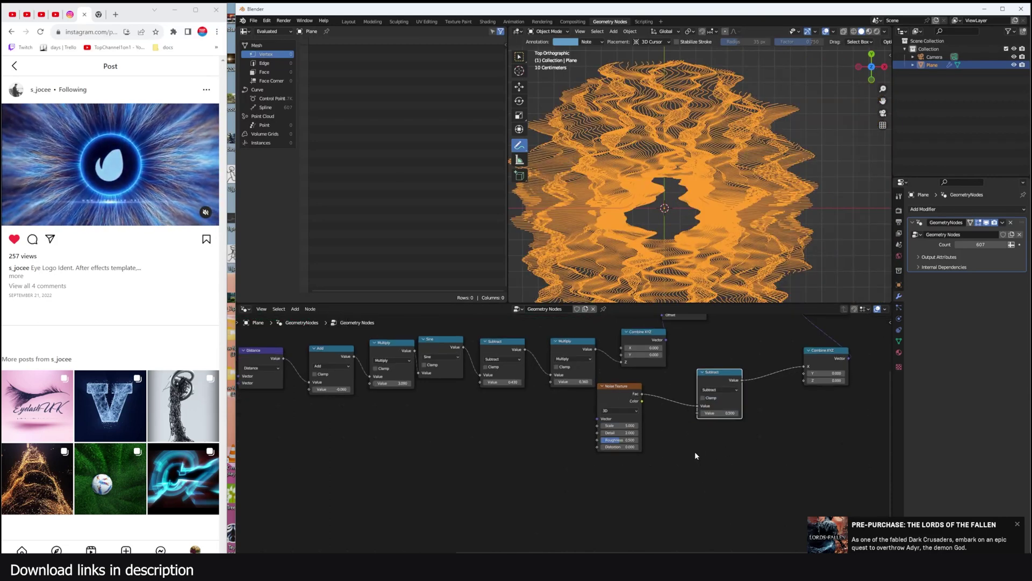
Duplicate the Noise Texture and Subtract pair, connect the copy to the Combine XYZ's Y input, and raise its noise Scale to about 11.6.
drag(759, 464, 613, 368)
key(shift+d)
click(651, 482)
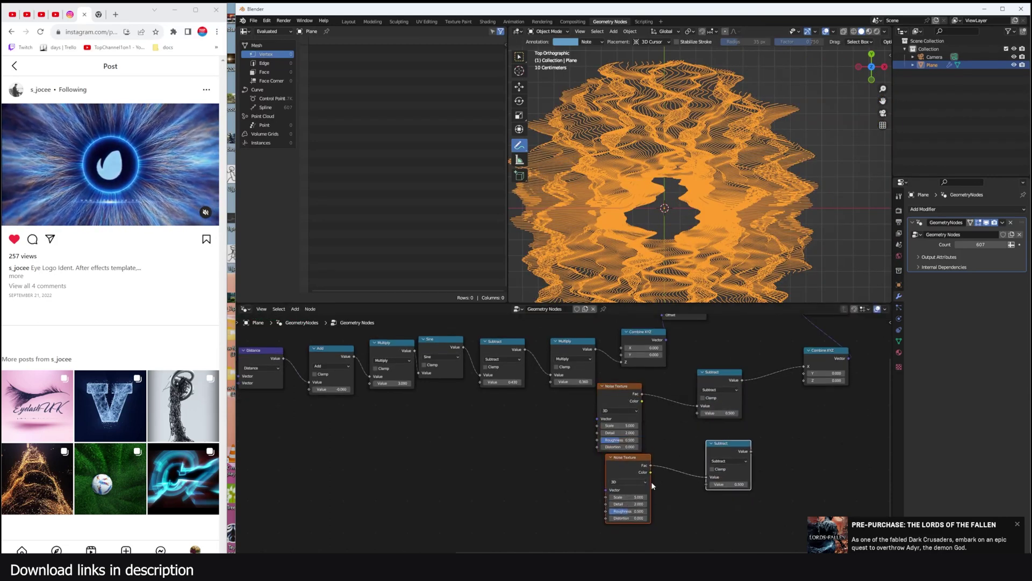
drag(751, 451, 804, 373)
middle_drag(759, 429, 770, 412)
drag(638, 479, 672, 478)
Duplicate the noise and Subtract pair once more to drive the Combine XYZ's Z input.
scroll(645, 476, down, 1)
middle_drag(794, 419, 738, 391)
drag(720, 467, 556, 411)
key(shift+d)
click(734, 459)
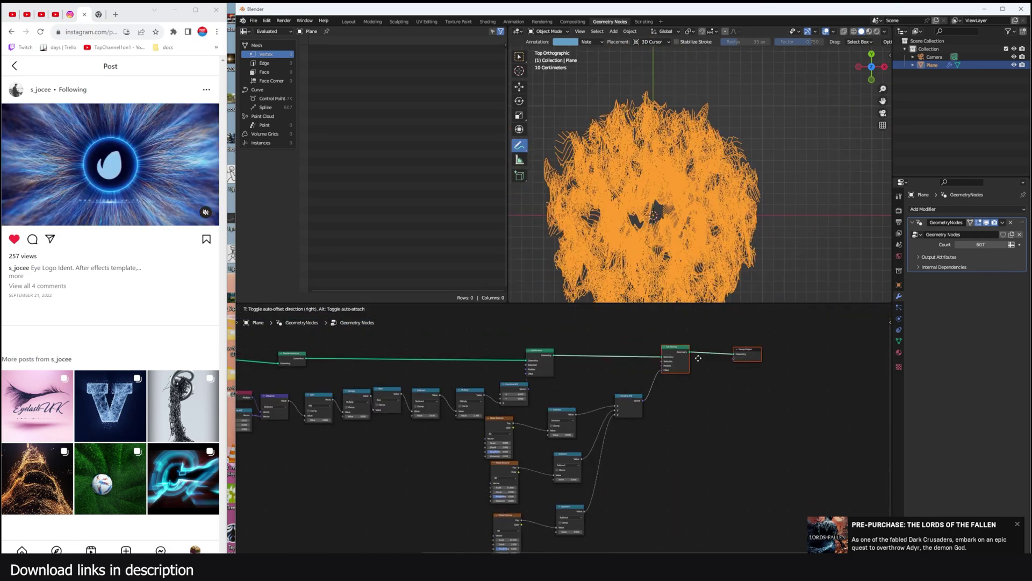
Make room before the second Set Position and insert a Vector Math node set to Scale, with a factor of 0.070, after the Combine XYZ.
click(705, 393)
scroll(658, 393, up, 2)
key(shift+a)
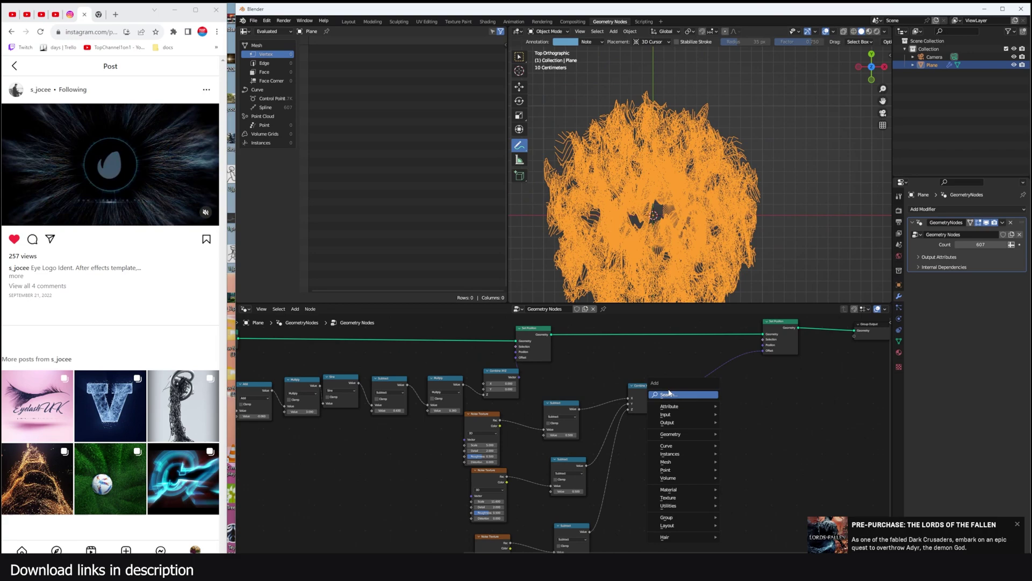
click(685, 395)
text(vec)
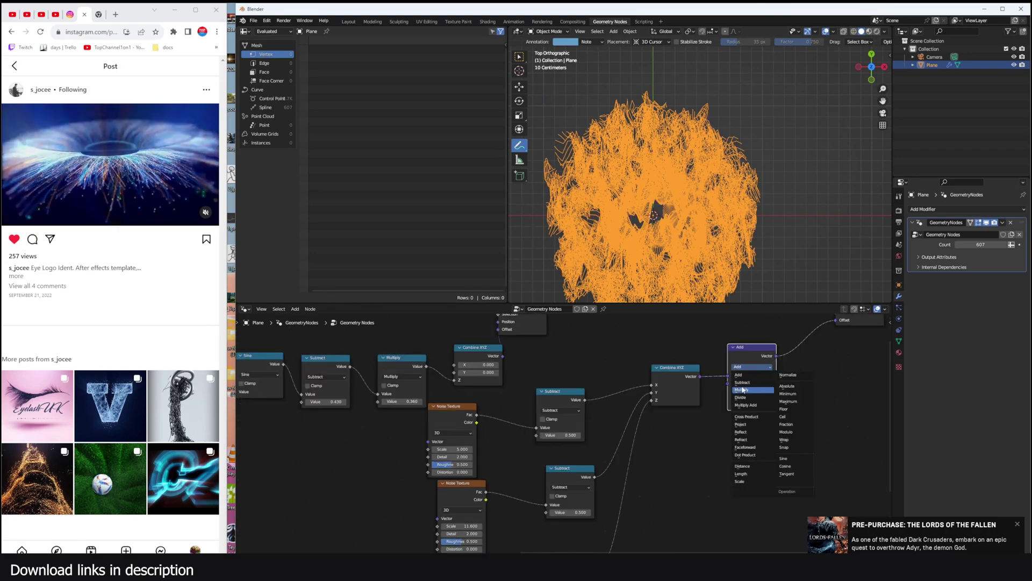
click(740, 481)
drag(754, 384, 731, 383)
scroll(638, 243, up, 6)
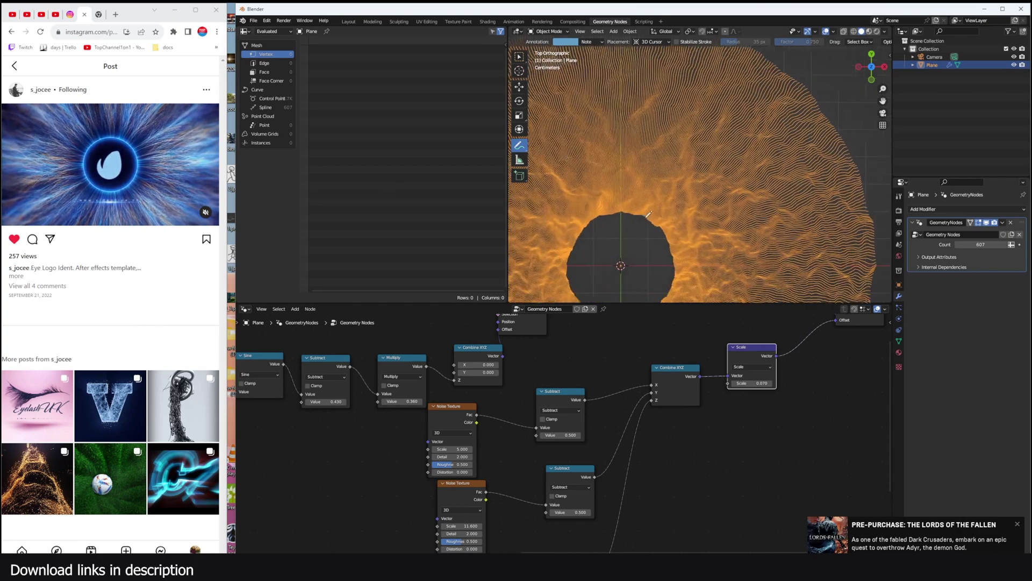
scroll(567, 428, down, 5)
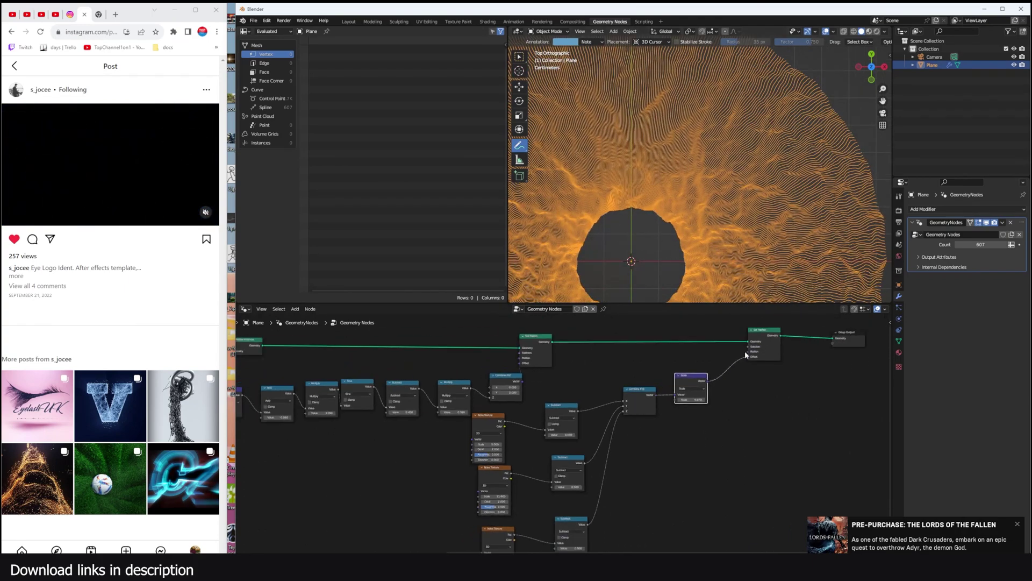
Duplicate the Position, Combine XYZ and Distance nodes and place the copies above the main geometry line near the second Set Position.
middle_drag(509, 379, 505, 433)
scroll(505, 432, up, 3)
scroll(505, 432, down, 4)
middle_drag(286, 433, 427, 411)
drag(405, 394, 334, 449)
middle_drag(466, 398, 387, 394)
key(shift+d)
click(832, 420)
scroll(828, 421, up, 3)
middle_drag(777, 431, 667, 394)
key(g)
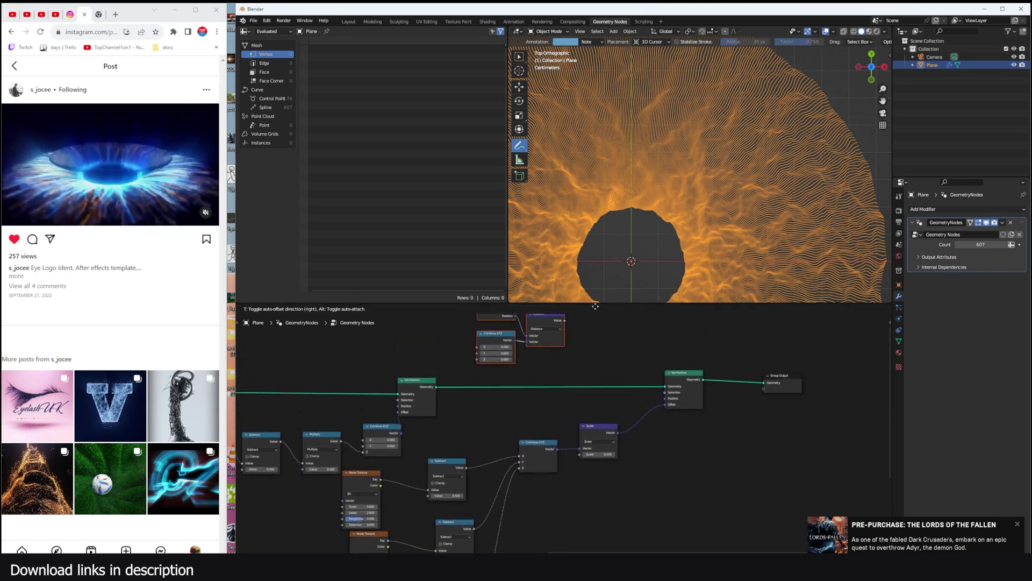
click(598, 342)
scroll(648, 224, down, 1)
shift+middle_drag(648, 225, 657, 215)
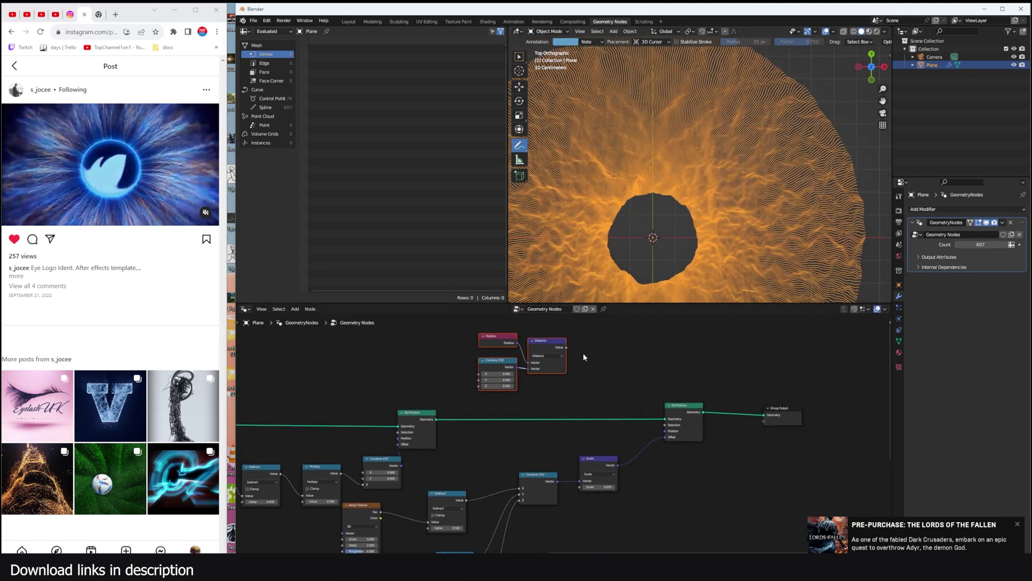
Duplicate the Scale node before the second Set Position and drive the copy's Scale value with the duplicated Distance output.
scroll(583, 353, up, 1)
middle_drag(584, 354, 675, 338)
click(641, 344)
click(612, 334)
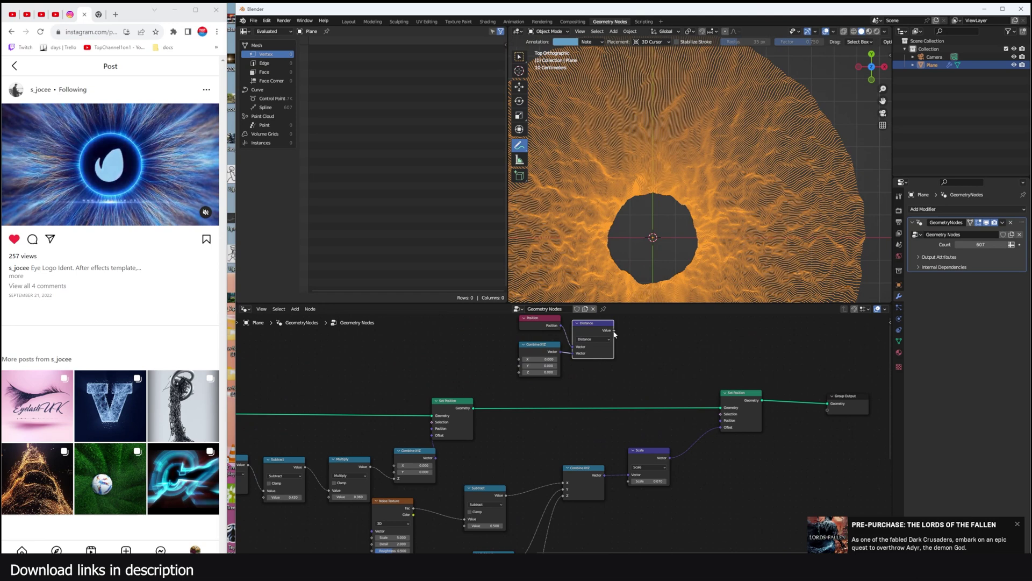
drag(639, 452, 624, 453)
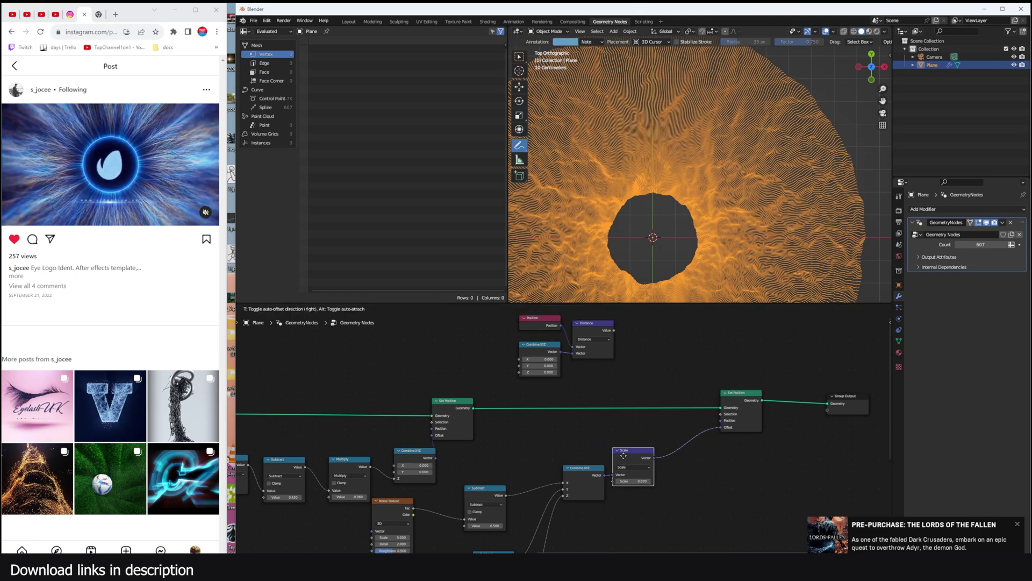
key(shift+d)
click(688, 440)
drag(614, 331, 651, 405)
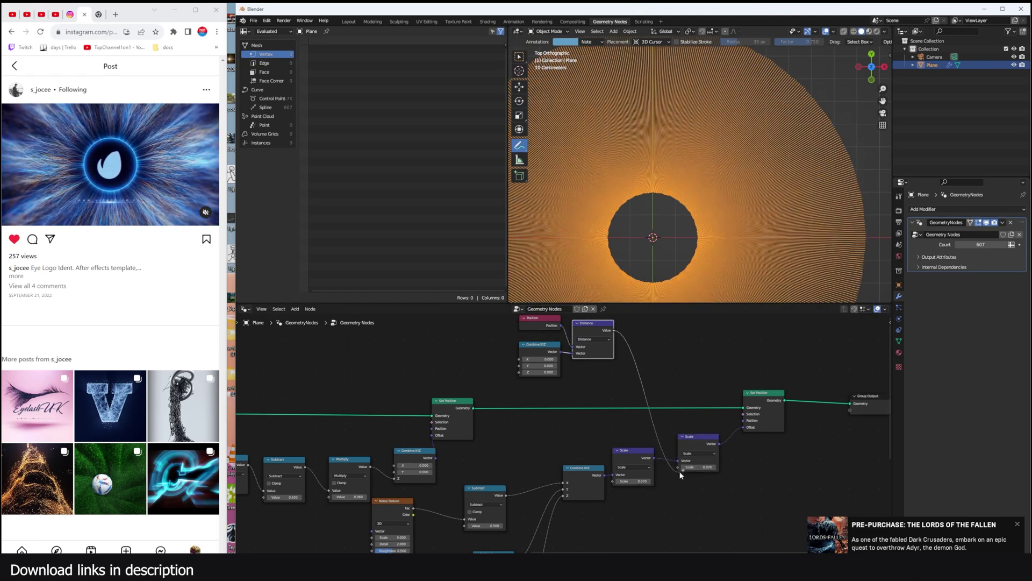
drag(679, 472, 679, 467)
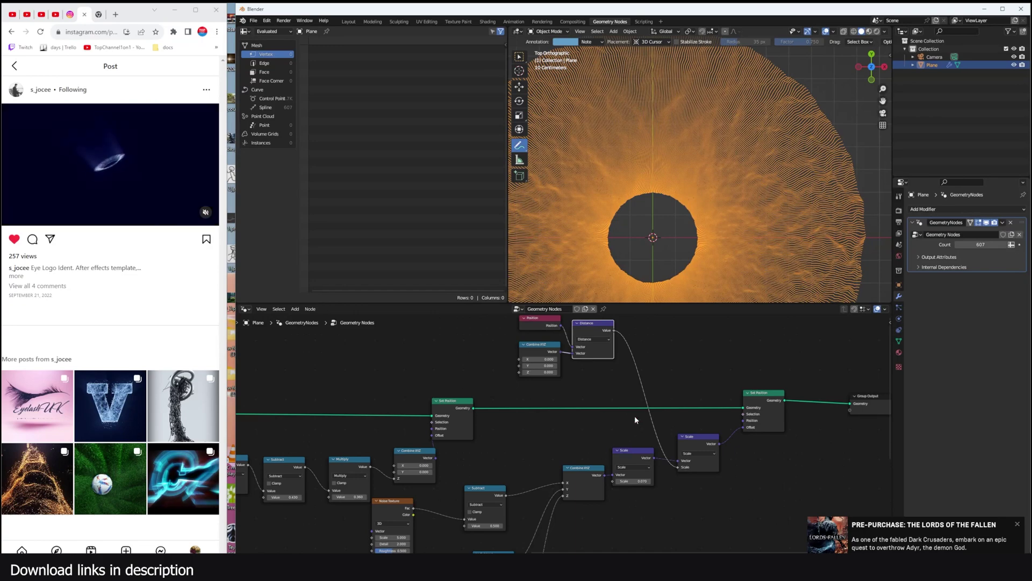
Insert a ColorRamp between the duplicated Distance node and the second Scale node, shift one of its stops, and inspect the ring's falloff.
middle_drag(628, 404, 700, 413)
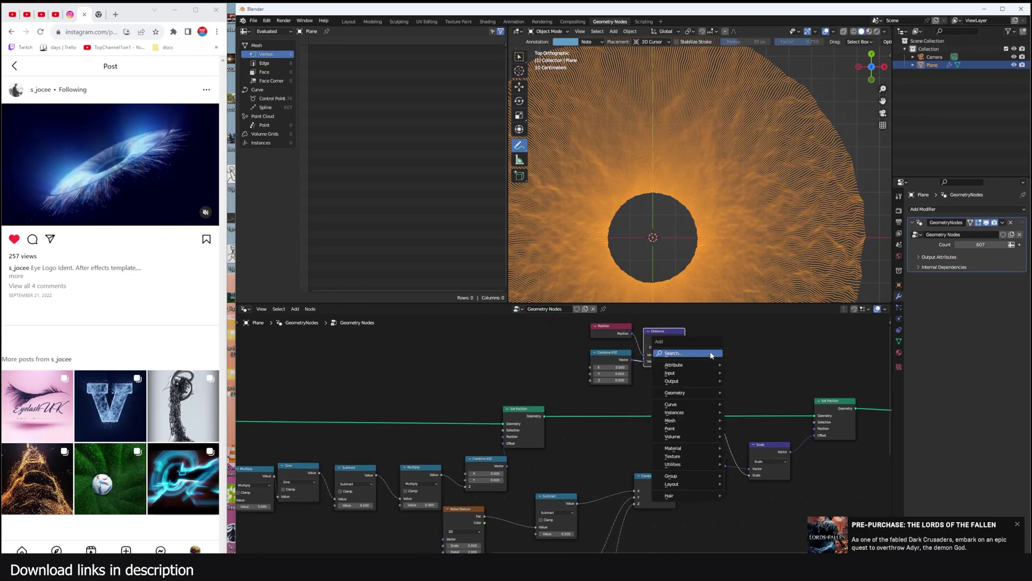
middle_drag(727, 292, 679, 216)
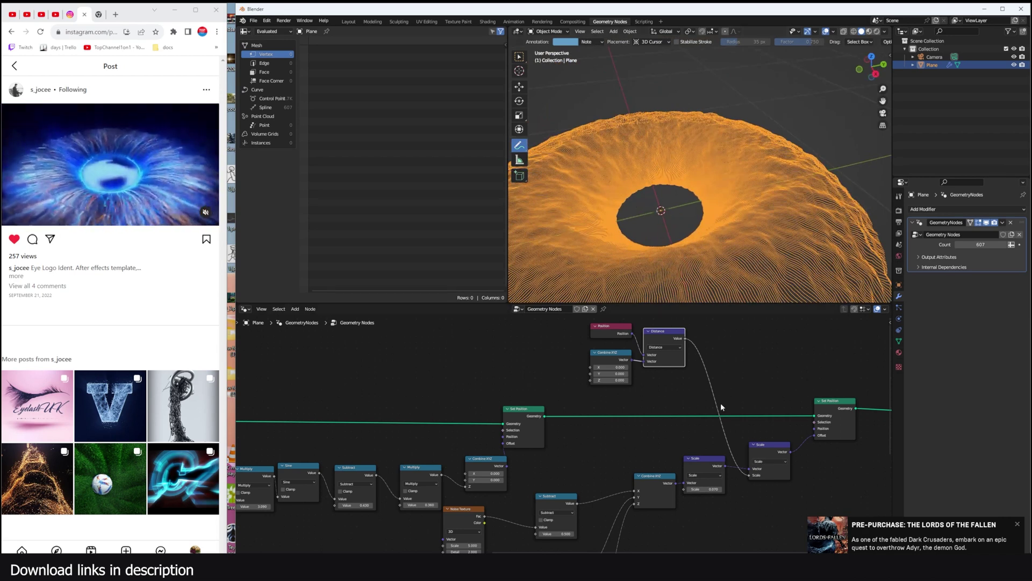
middle_drag(703, 370, 692, 376)
key(shift+a)
click(713, 343)
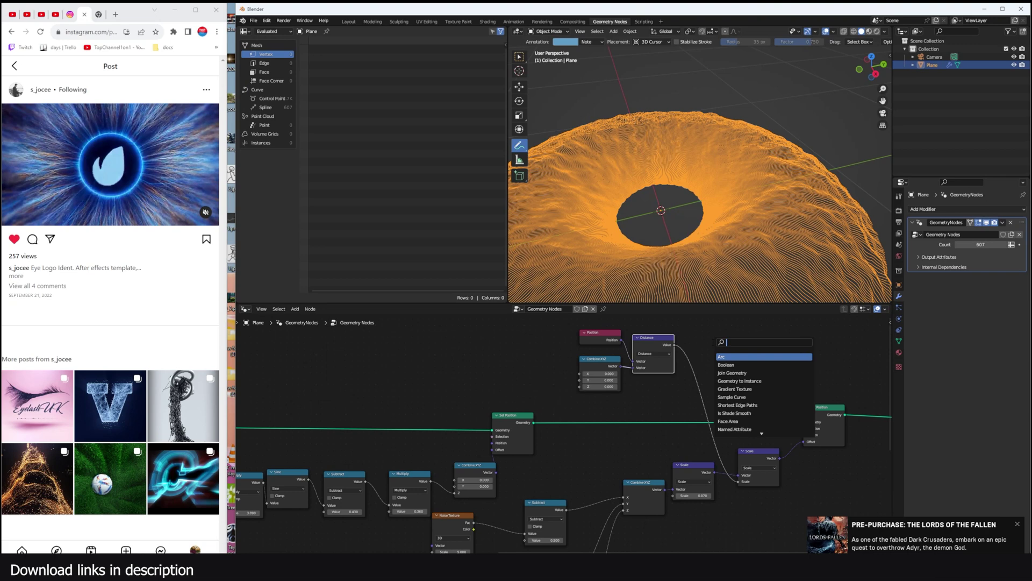
text(ramp)
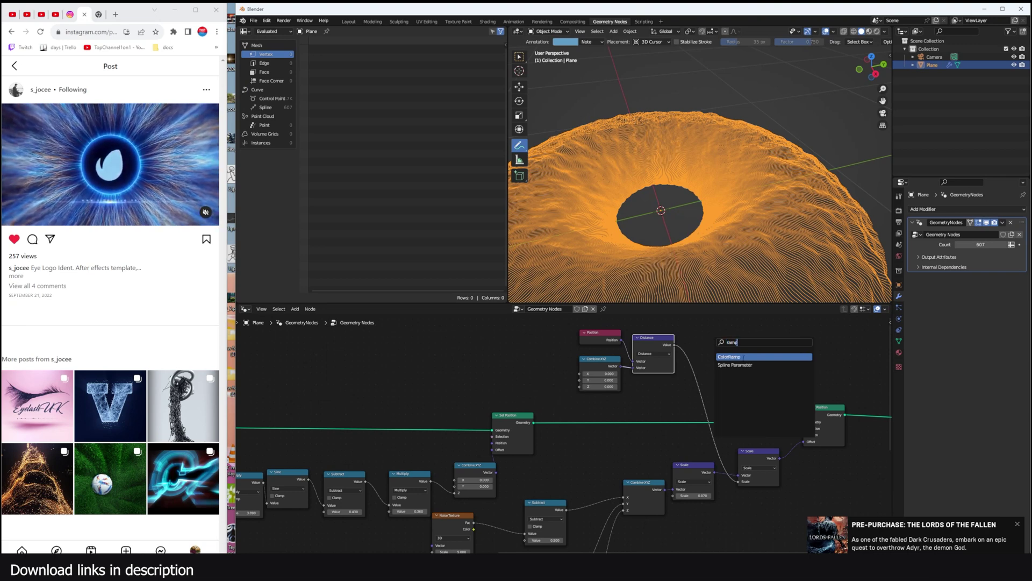
click(744, 357)
click(701, 389)
drag(705, 400, 730, 399)
key(KP_7)
scroll(670, 199, down, 1)
middle_drag(669, 199, 656, 128)
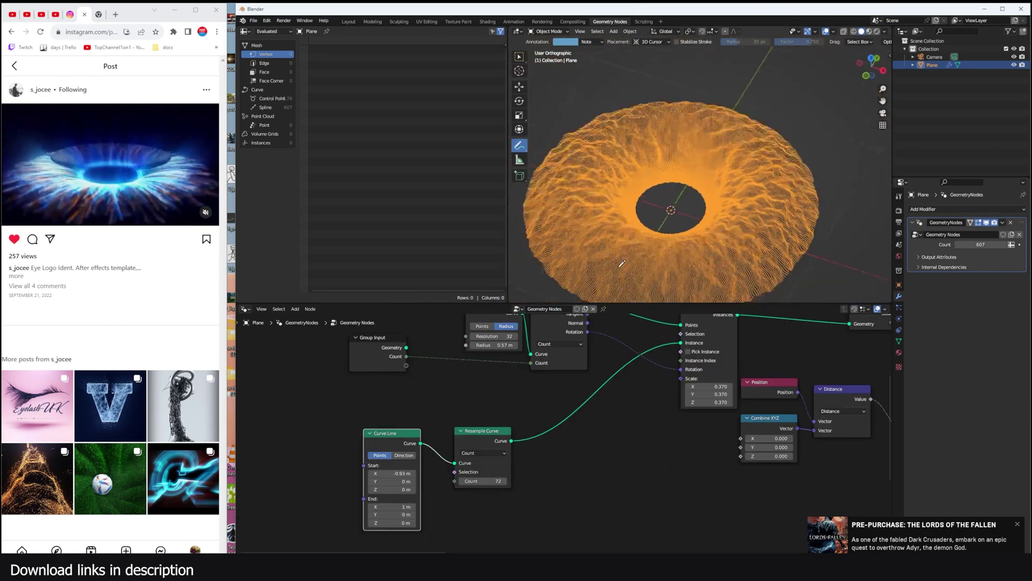
In top view, move the Curve Circle and Curve to Points nodes away from Instance on Points to make room.
key(KP_7)
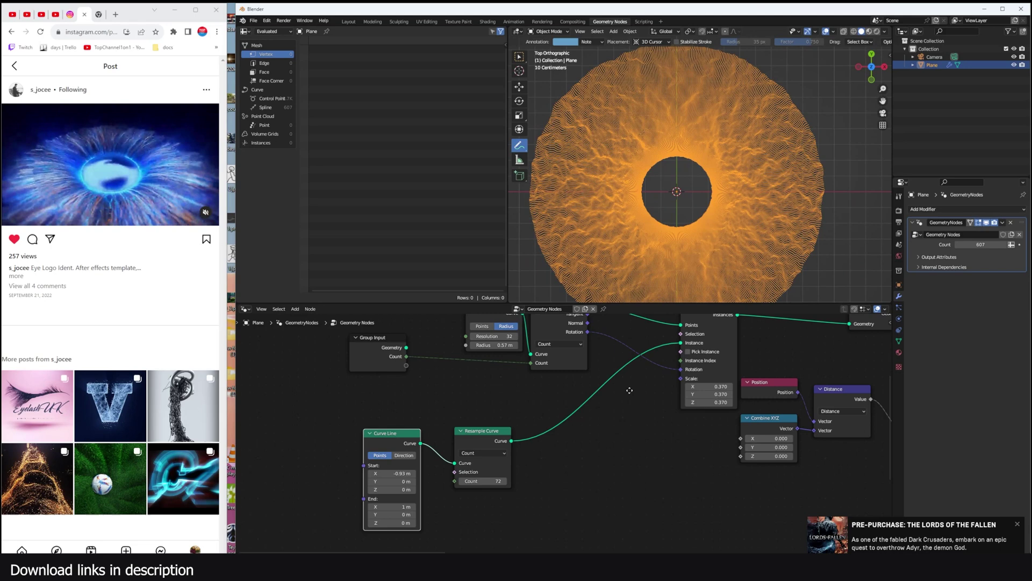
middle_drag(630, 390, 623, 399)
drag(563, 397, 464, 334)
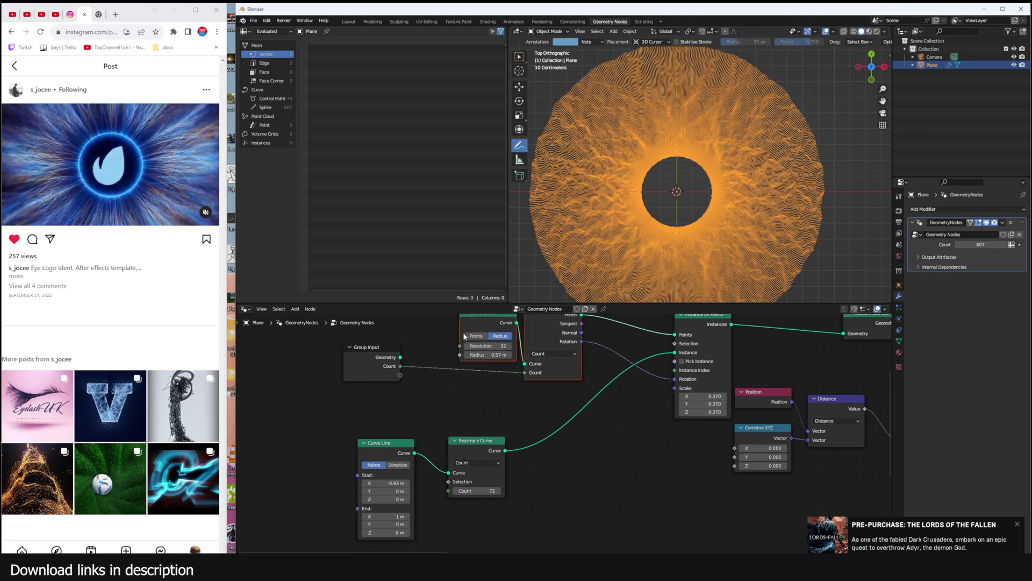
key(g)
click(421, 329)
key(shift+a)
click(593, 399)
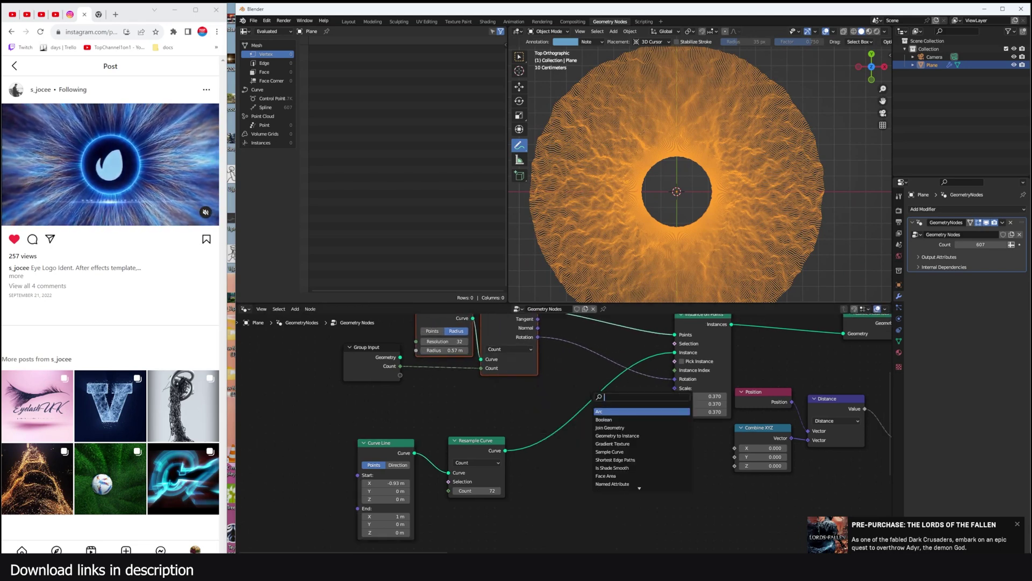
key(Escape)
Duplicate the Distance node, set the copy to Add, and place it between Curve to Points' Rotation and Instance on Points' Rotation.
click(830, 400)
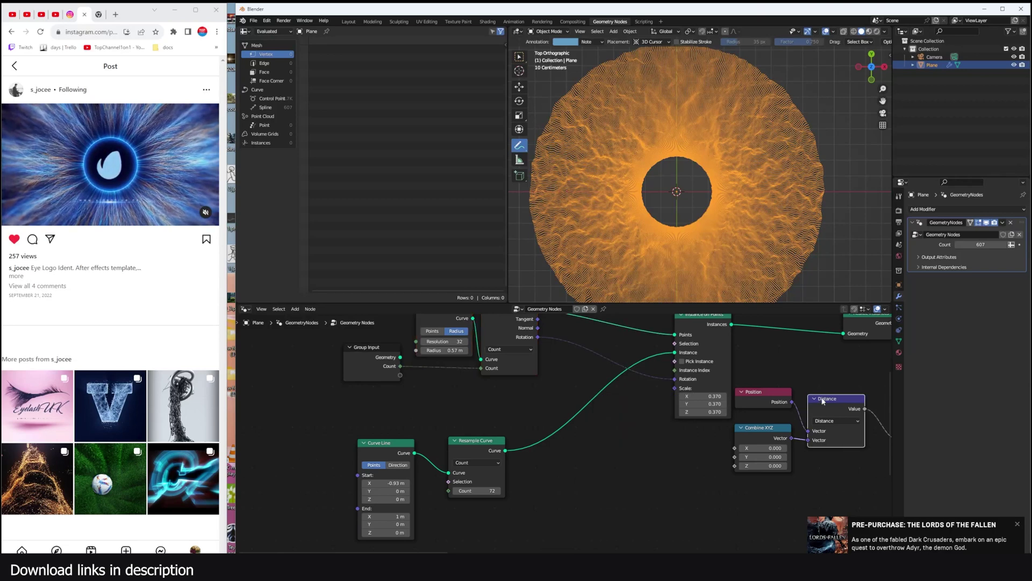
key(shift+d)
click(585, 344)
click(598, 363)
click(597, 341)
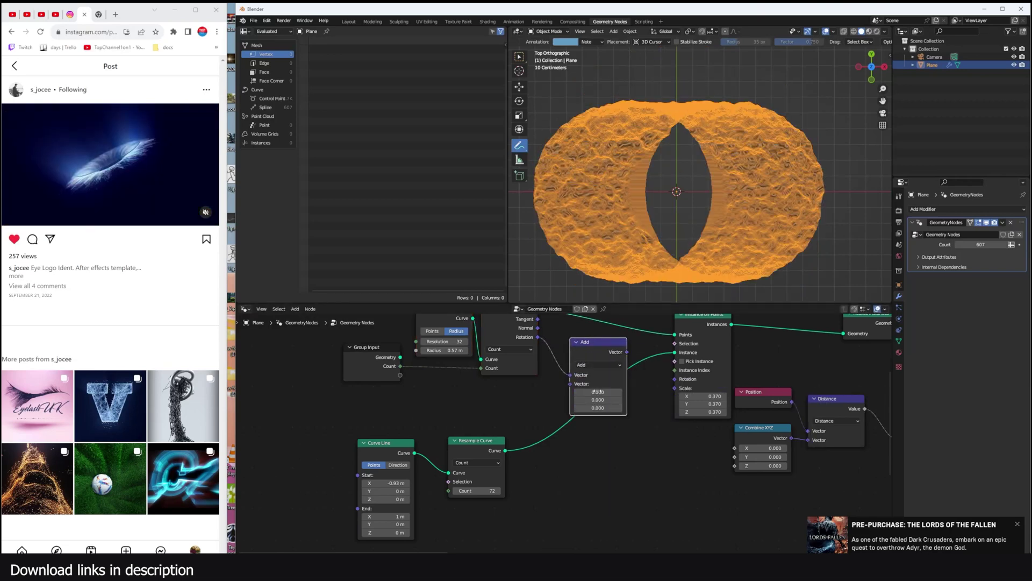
drag(627, 353, 674, 379)
drag(586, 343, 611, 356)
Add a Random Value node set to Vector, connect it to the Add node's second input, and set its Max to 0.390 on all axes.
middle_drag(589, 471, 603, 460)
key(shift+a)
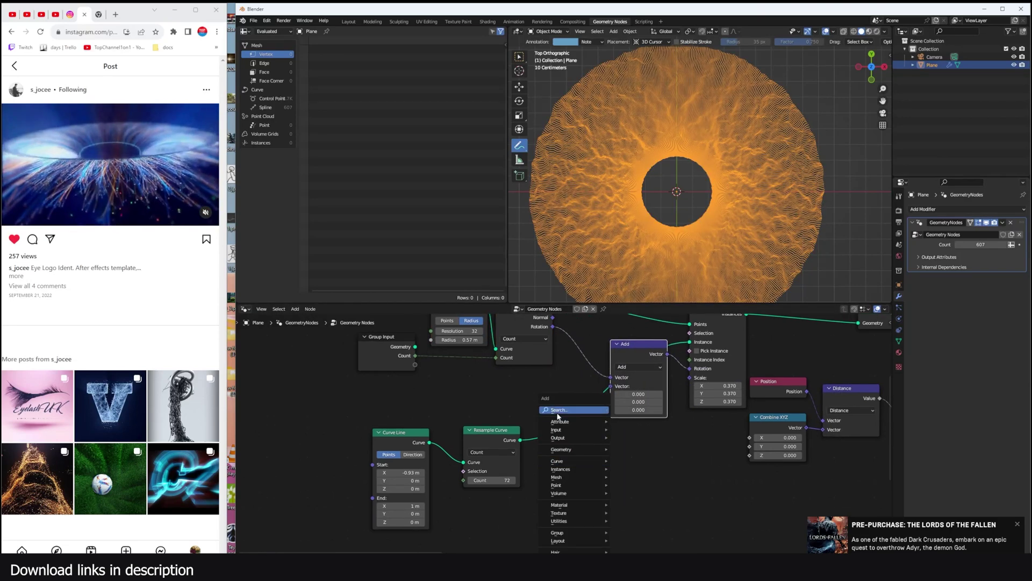
click(558, 413)
text(ra)
click(598, 452)
click(603, 473)
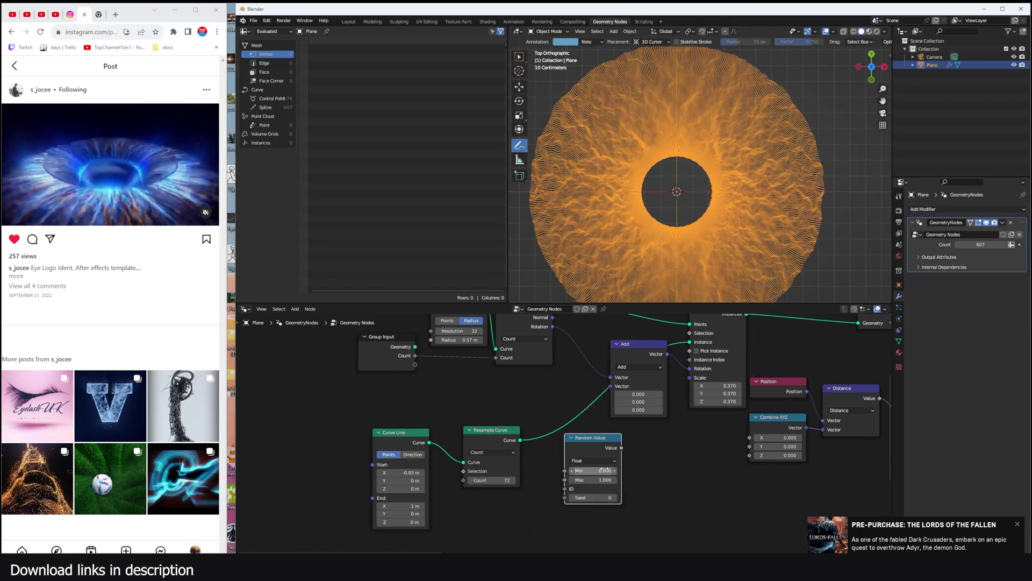
click(594, 460)
click(593, 483)
drag(621, 447, 610, 387)
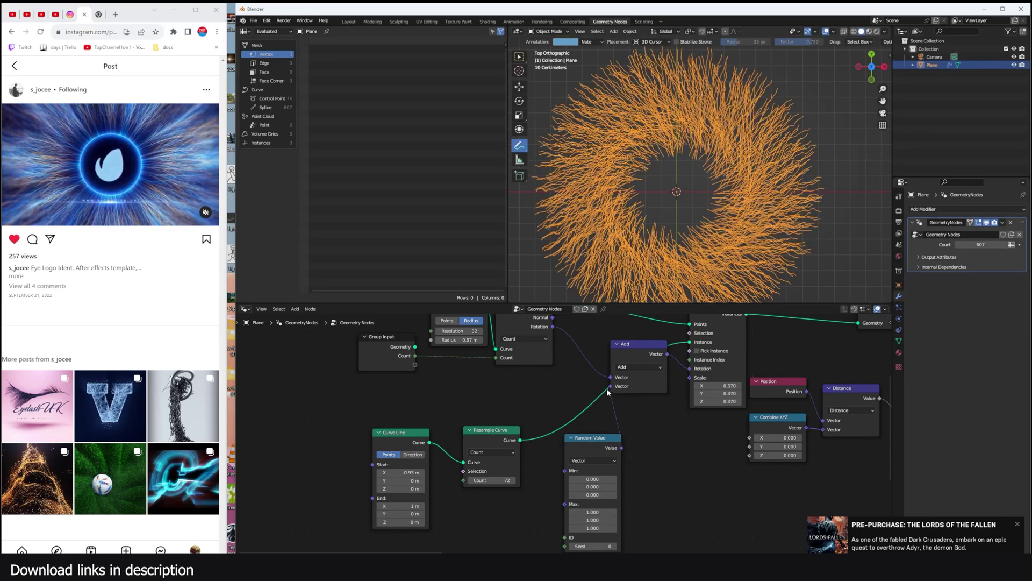
middle_drag(725, 385, 762, 355)
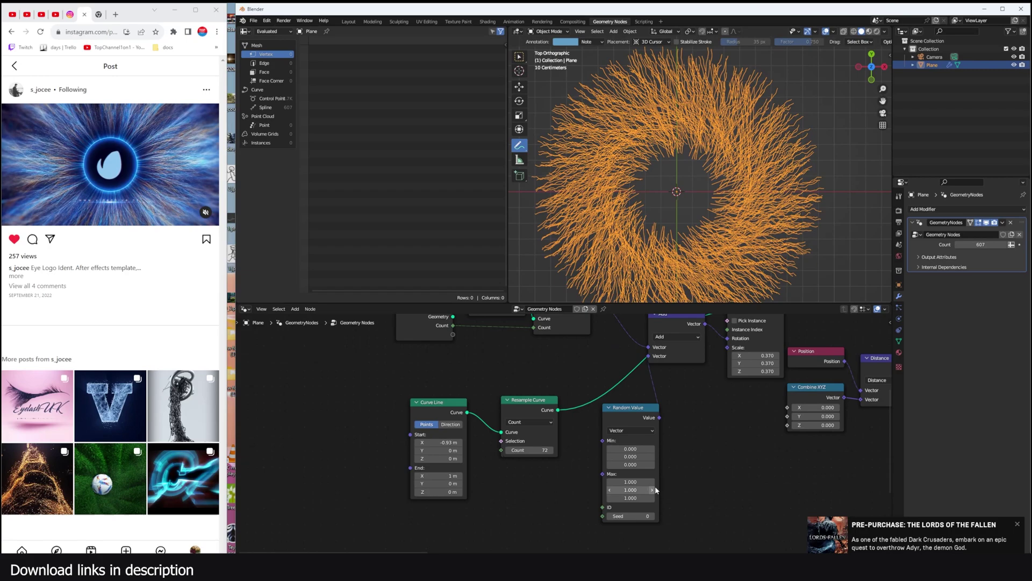
drag(641, 482, 607, 498)
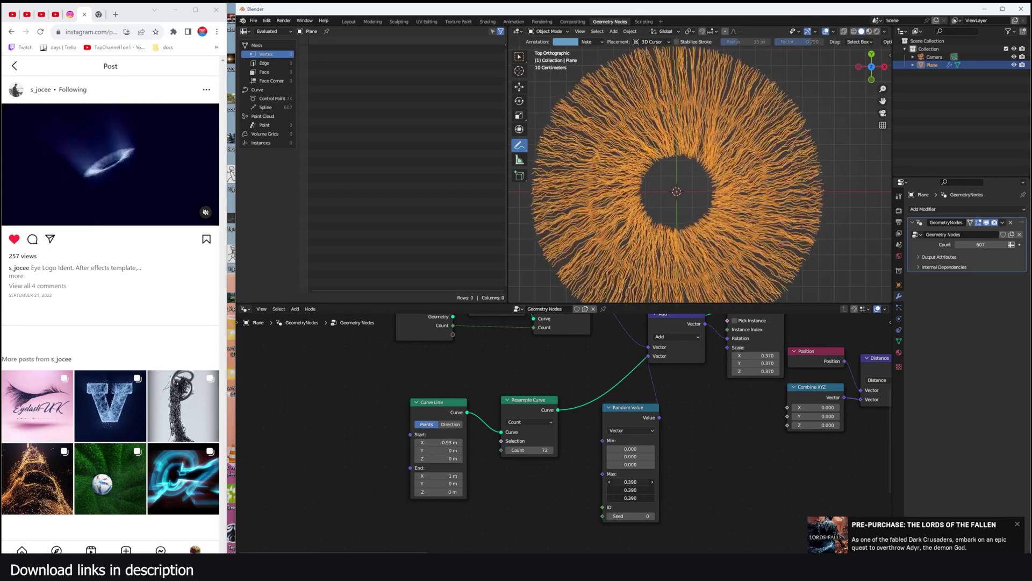
Adjust the Min of the rotation's Random Value node on all three axes together.
drag(635, 449, 608, 465)
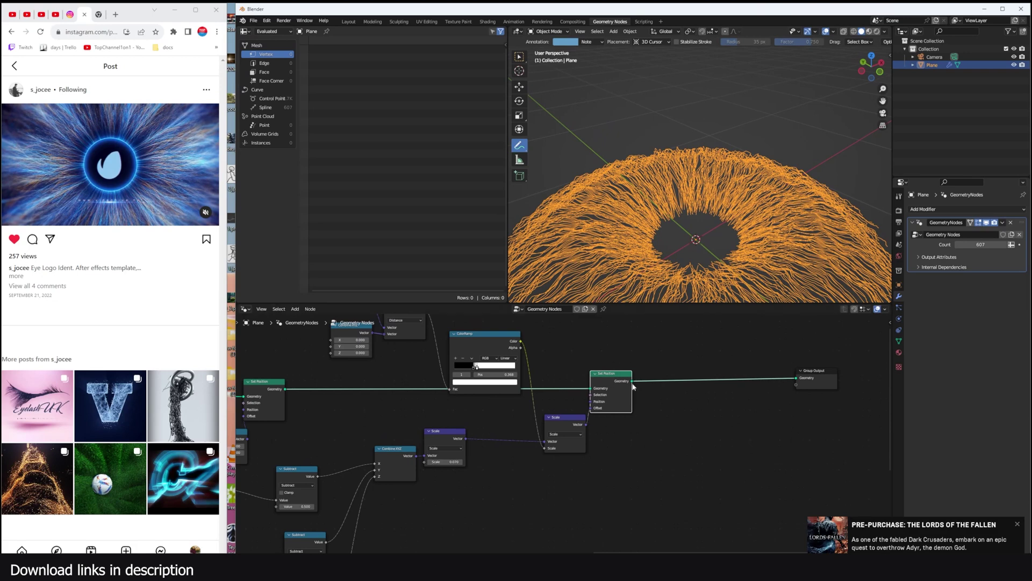
Move Group Output farther away and insert a Trim Curve node between the last Set Position node and Group Output.
middle_drag(743, 364, 559, 385)
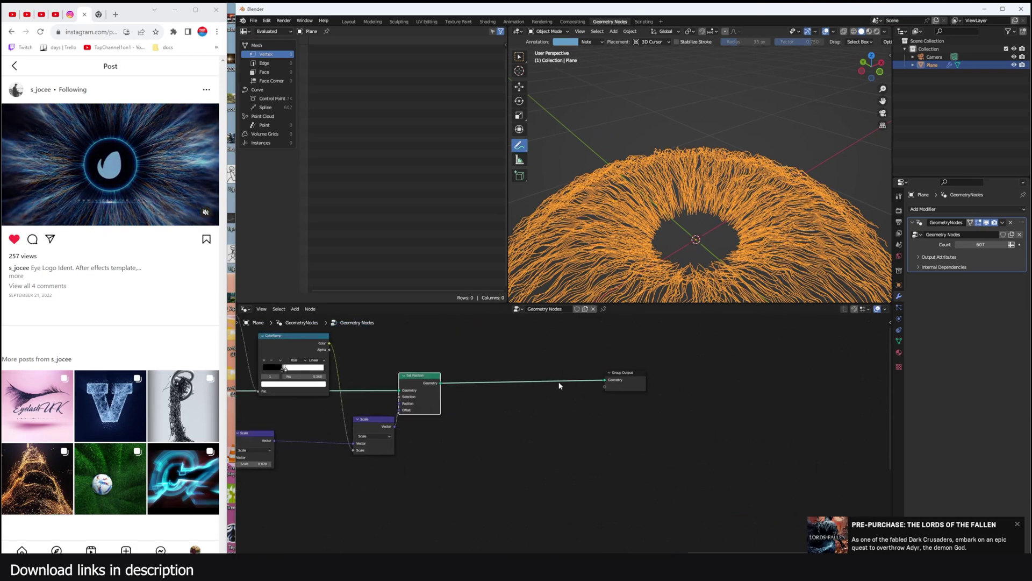
drag(630, 381, 727, 381)
middle_drag(469, 390, 573, 390)
key(shift+a)
click(599, 399)
text(tri)
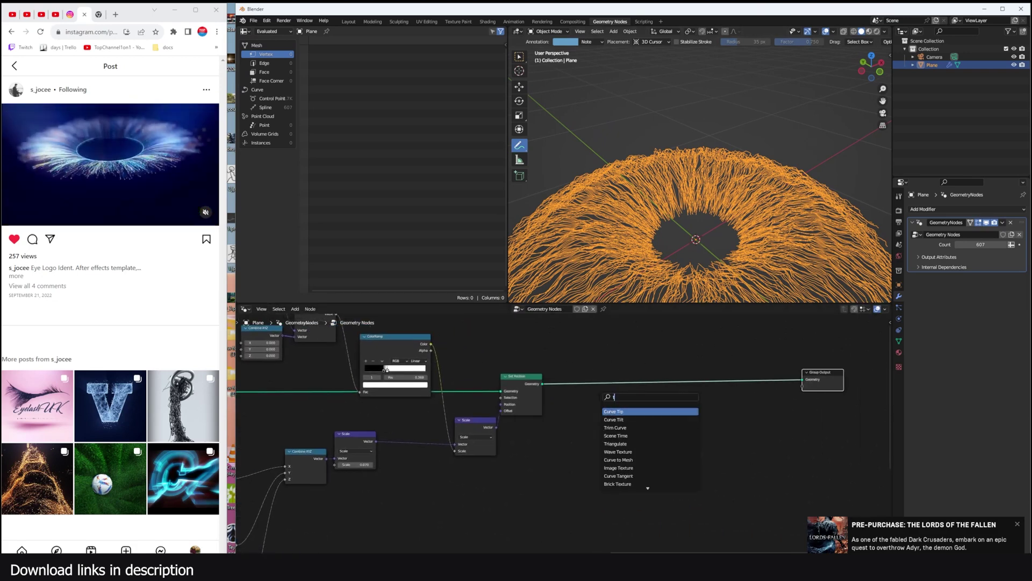
key(Return)
click(635, 376)
scroll(657, 379, up, 1)
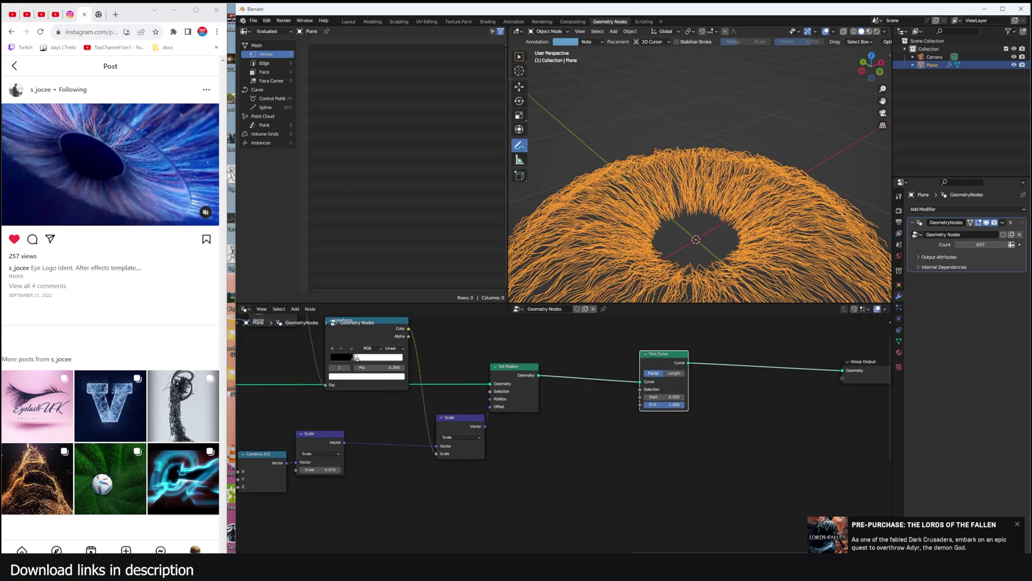
Try out Trim Curve's End factor, connect a float Random Value node to End, and set its Max to about 3.180.
mouse_move(679, 404)
mouse_down()
mouse_move(638, 404)
mouse_move(685, 404)
mouse_up()
middle_drag(684, 404, 750, 396)
scroll(726, 255, down, 1)
shift+middle_drag(725, 255, 757, 235)
key(shift+a)
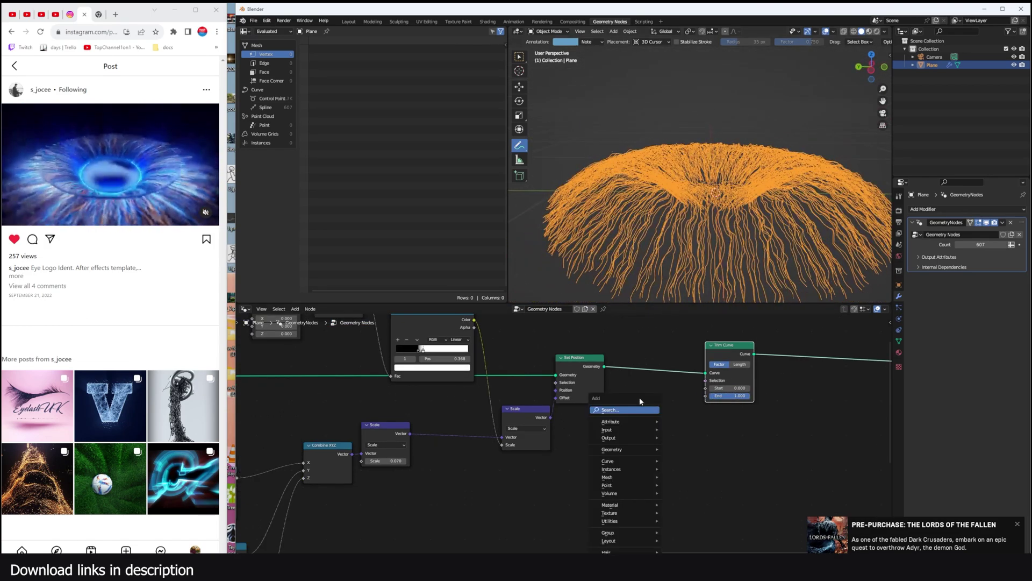
click(624, 409)
text(ra)
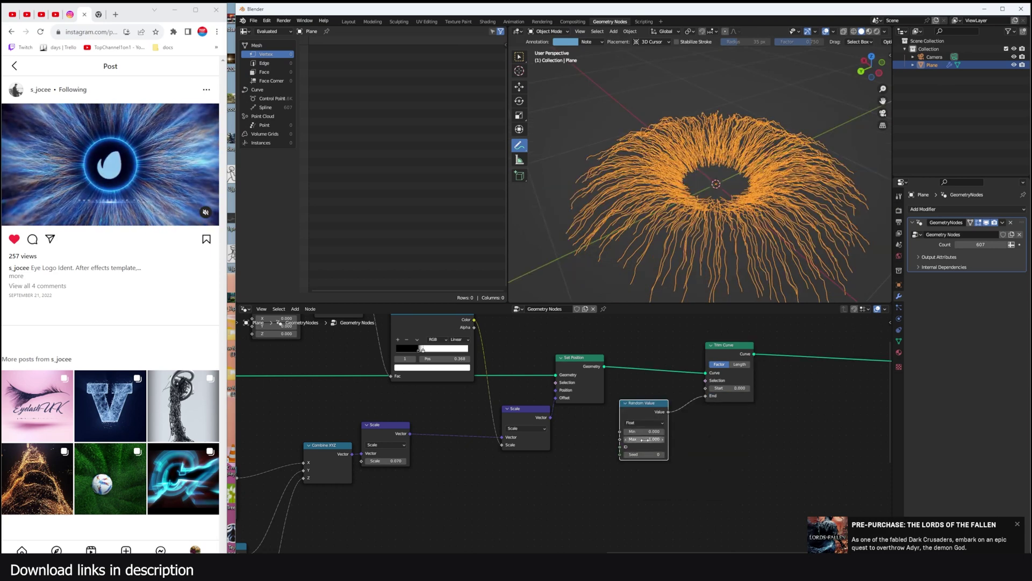
mouse_move(645, 440)
mouse_down()
mouse_move(662, 439)
mouse_move(619, 439)
mouse_move(677, 438)
mouse_move(626, 438)
mouse_move(640, 439)
mouse_up()
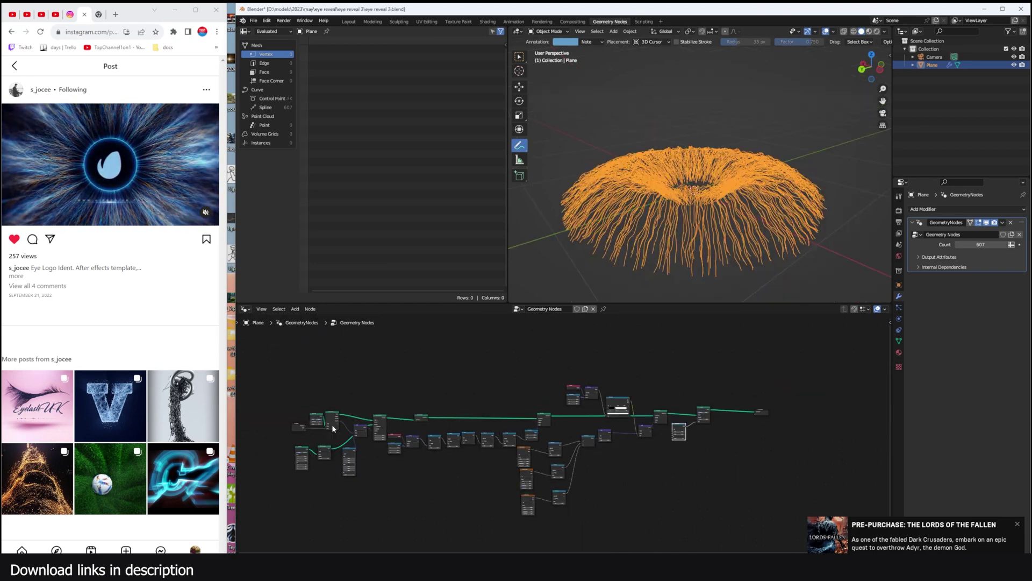
Duplicate the Group Input node beside Random Value and expose Random Value's Max as a modifier input.
key(shift+d)
click(664, 454)
scroll(721, 441, up, 8)
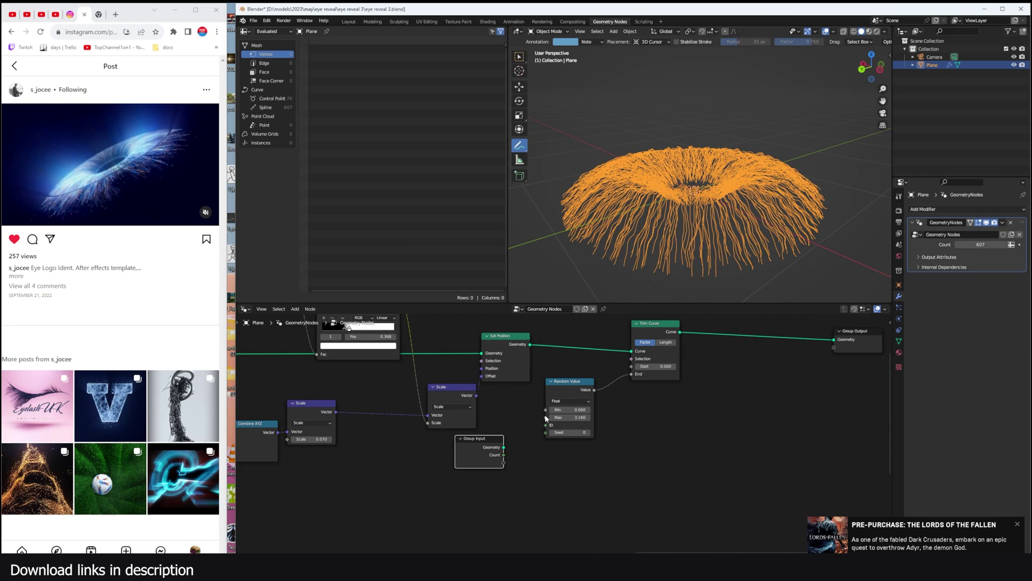
drag(545, 418, 503, 463)
Open a timeline below the viewport and keyframe the modifier's Max at 0.010 on frame 1 and a higher value on frame 99.
drag(888, 33, 686, 248)
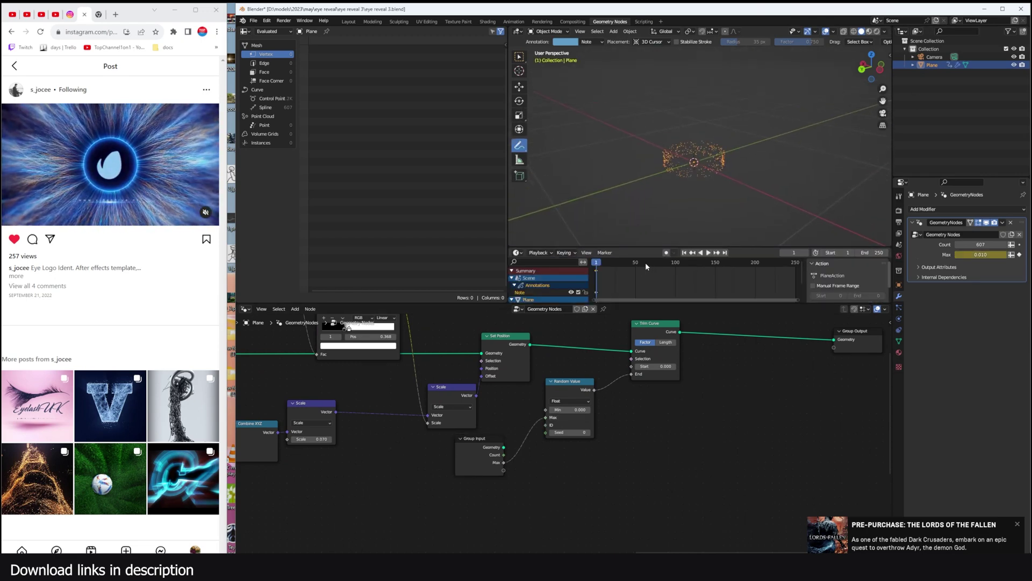
click(674, 262)
text(1)
key(Return)
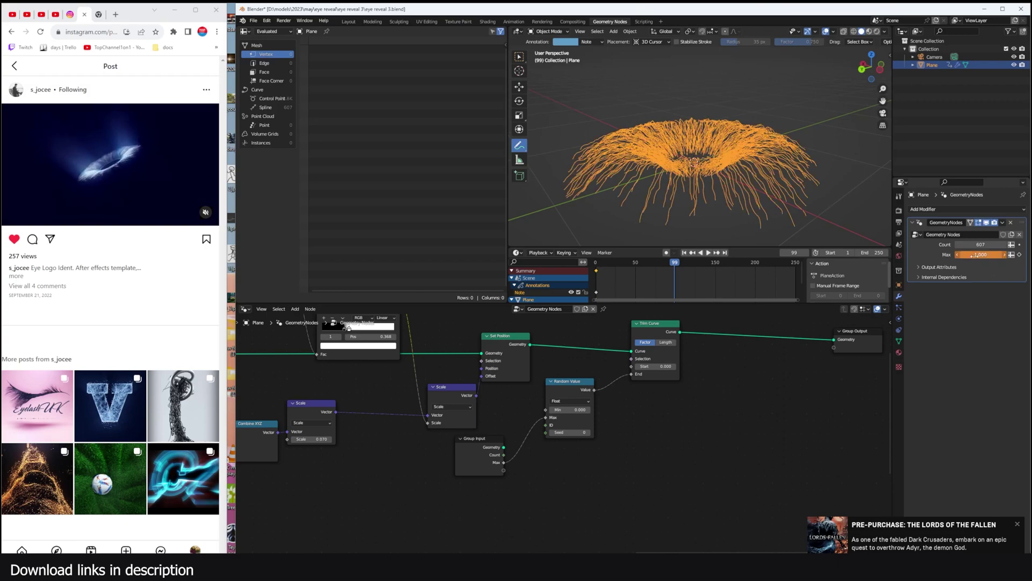
key(i)
Play the animation from the start, stop at frame 69, and examine how the lines grow around the ring.
click(597, 263)
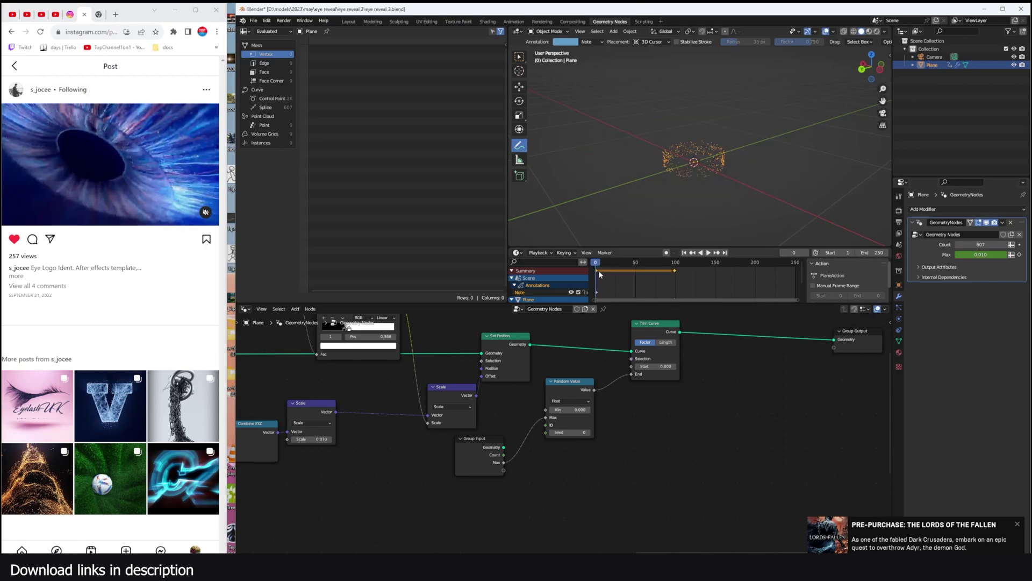
key(space)
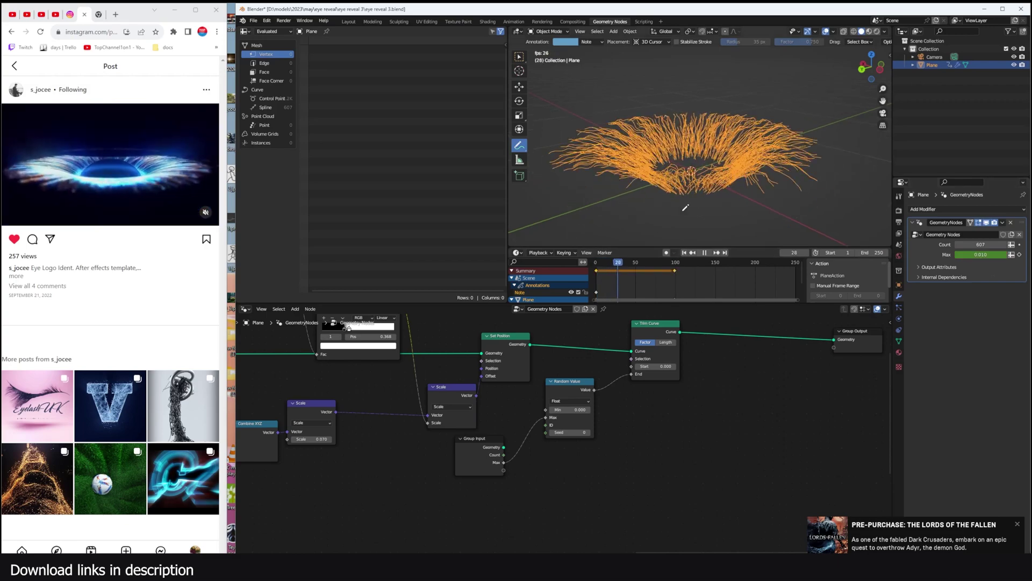
middle_drag(686, 208, 635, 218)
key(space)
scroll(707, 175, up, 2)
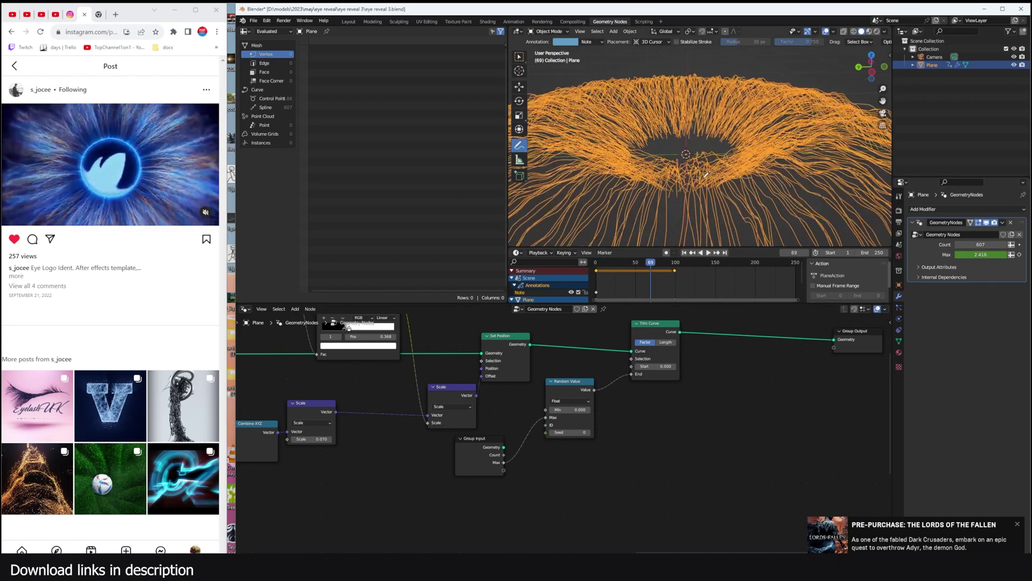
middle_drag(706, 174, 730, 167)
scroll(492, 466, down, 2)
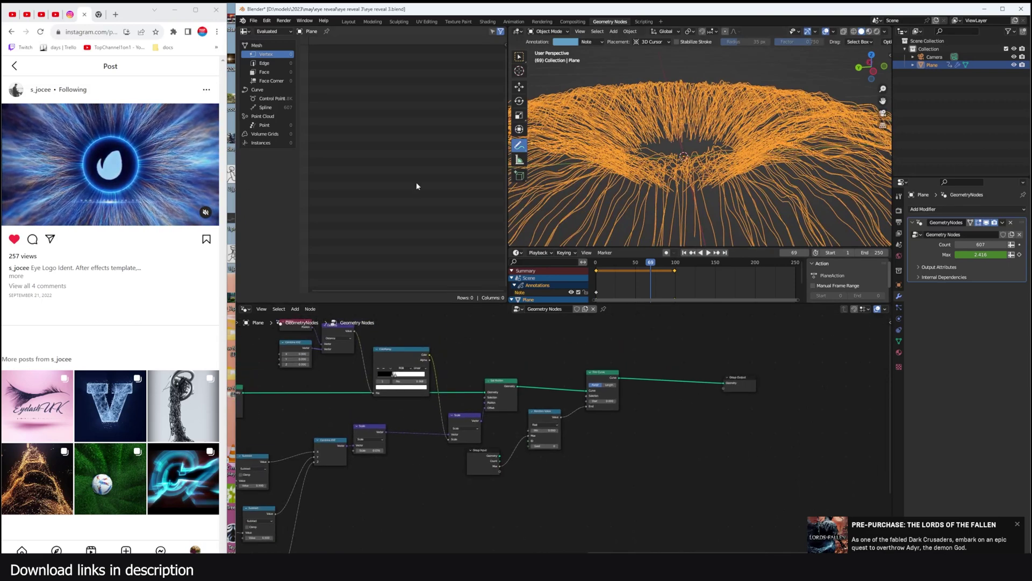
middle_drag(706, 190, 714, 224)
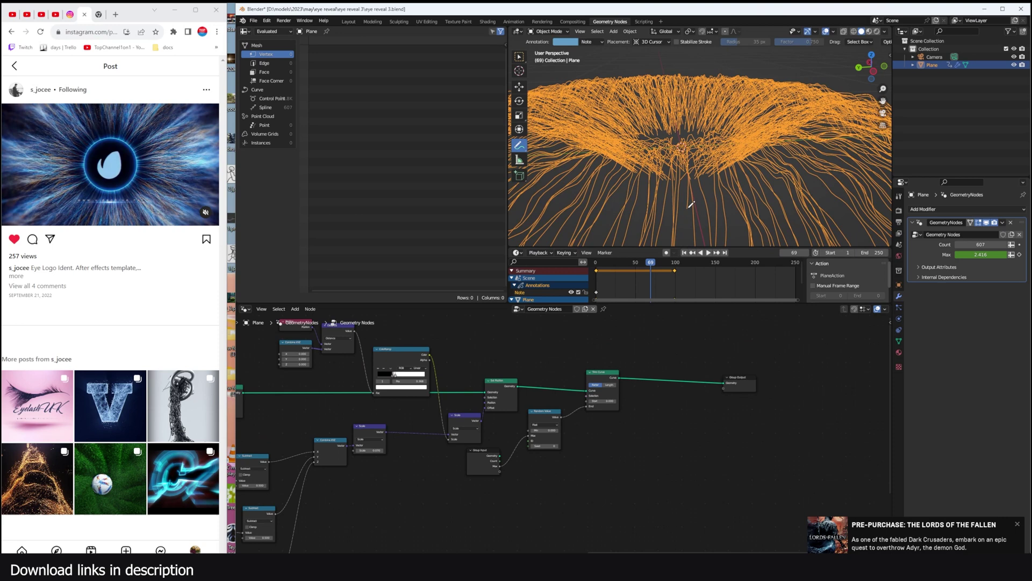
Add an Ico Sphere node in the empty area above the last Set Position node.
scroll(565, 434, down, 6)
scroll(605, 376, up, 5)
middle_drag(605, 379, 643, 396)
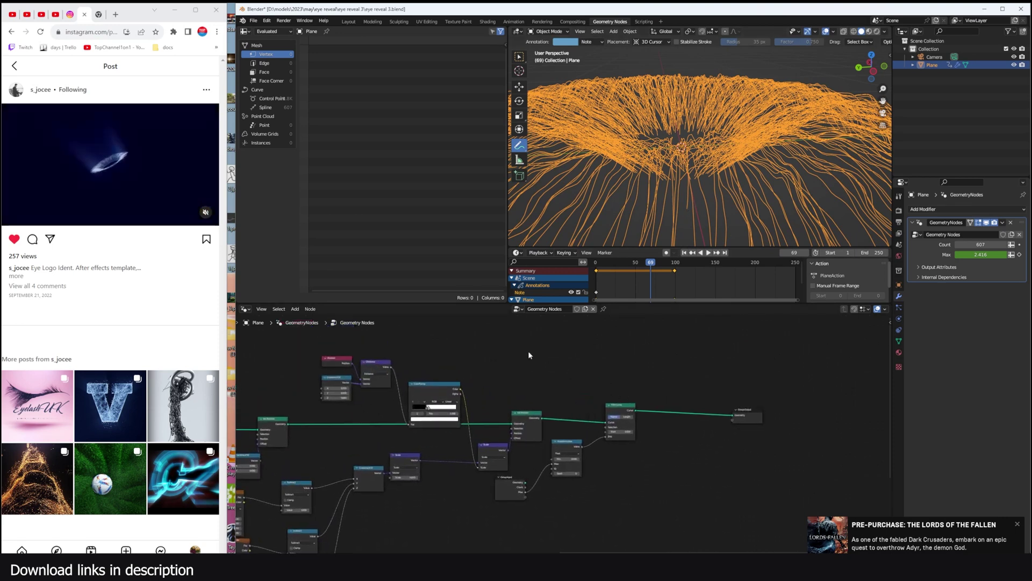
key(shift+a)
click(528, 350)
text(ico)
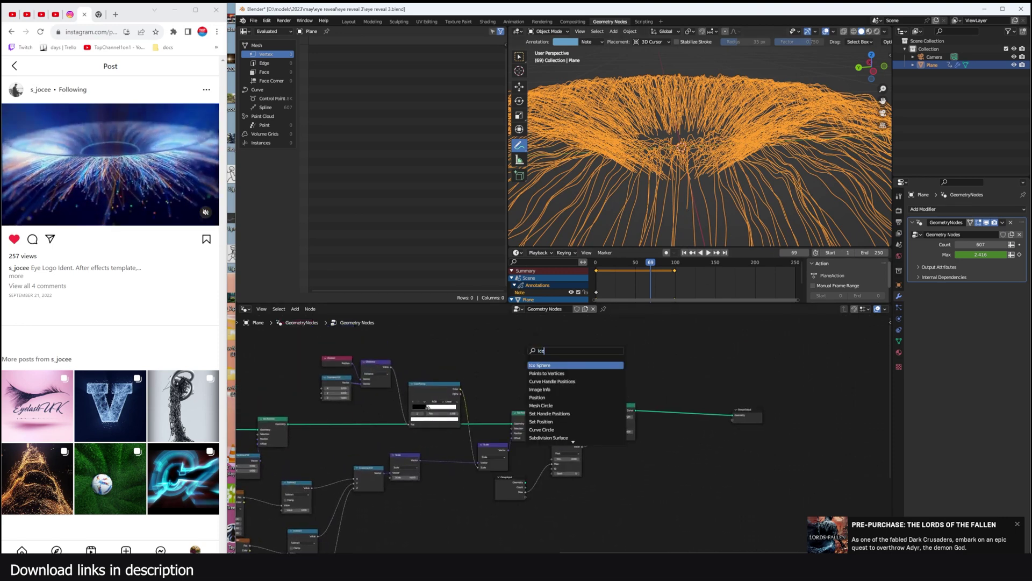
key(Return)
click(530, 347)
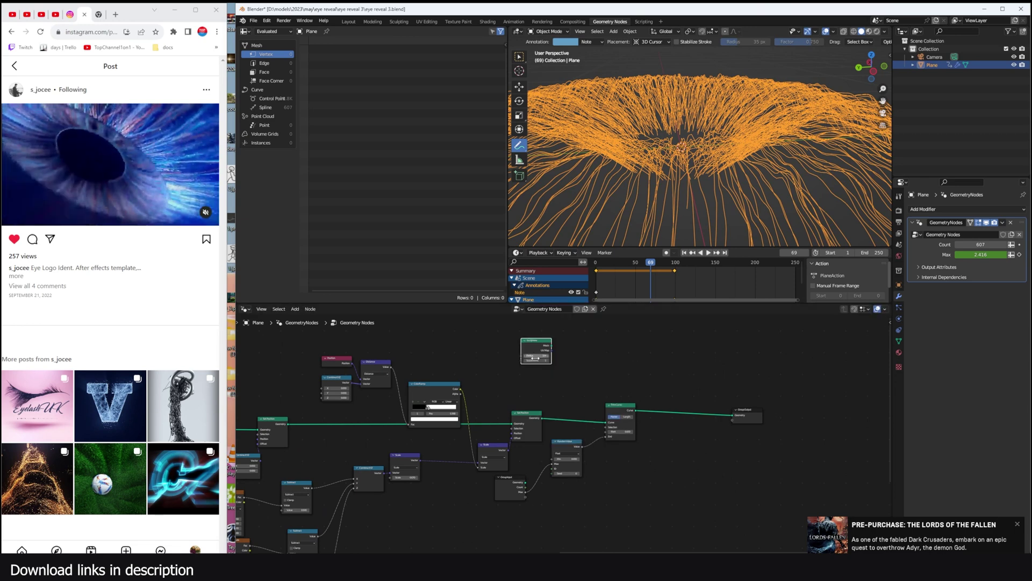
Add Instance on Points, feed Trim Curve into Points and Ico Sphere into Instance, and connect its Instances to Group Output.
middle_drag(603, 370, 545, 413)
key(shift+a)
text(ins)
key(Return)
click(571, 377)
scroll(563, 434, up, 2)
drag(515, 473, 558, 428)
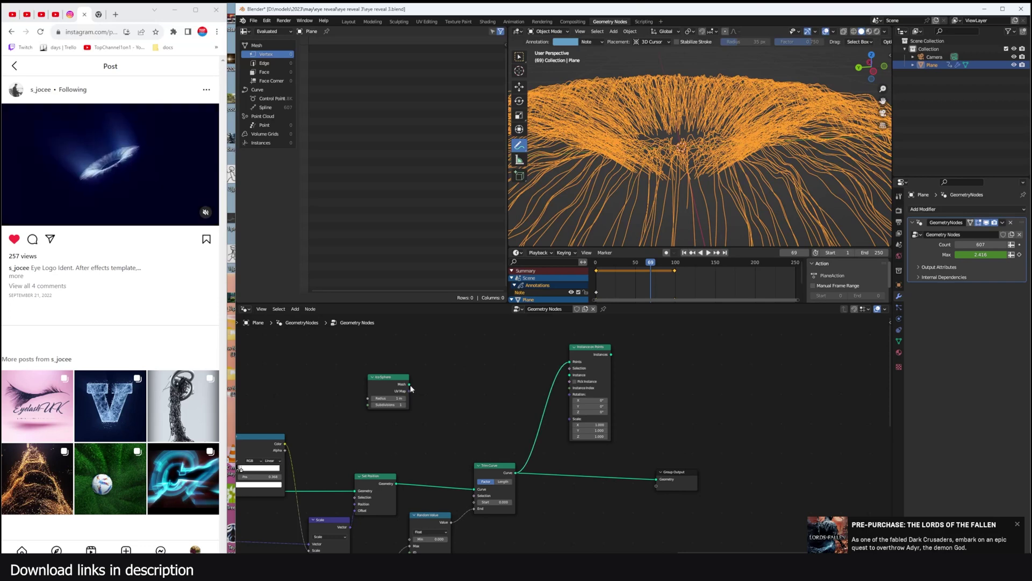
drag(409, 384, 570, 375)
ctrl+shift+click(607, 354)
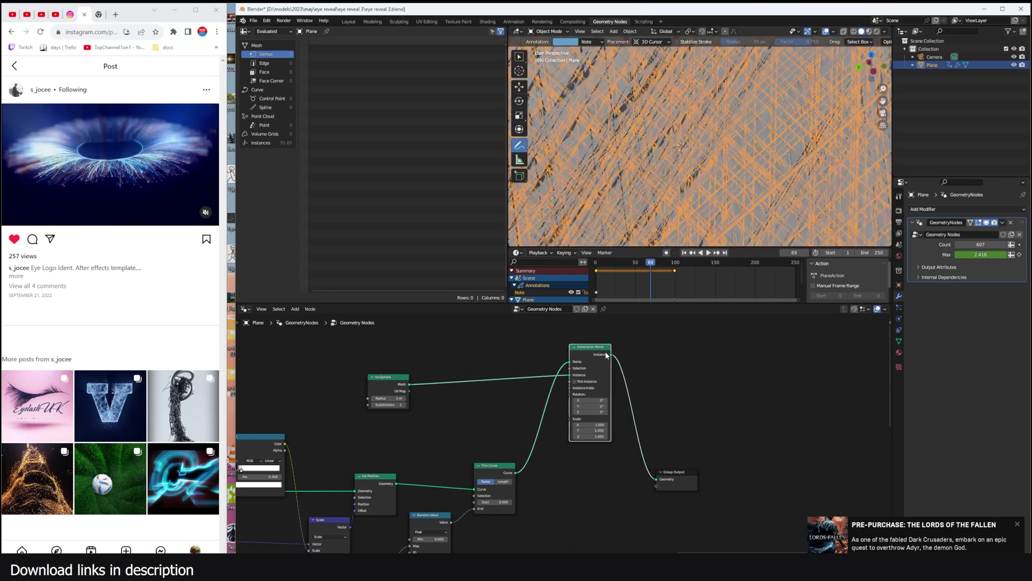
Set the new Instance on Points node's Scale to 0.1 on all axes and the Ico Sphere's Radius to 0.01 m.
scroll(711, 202, down, 8)
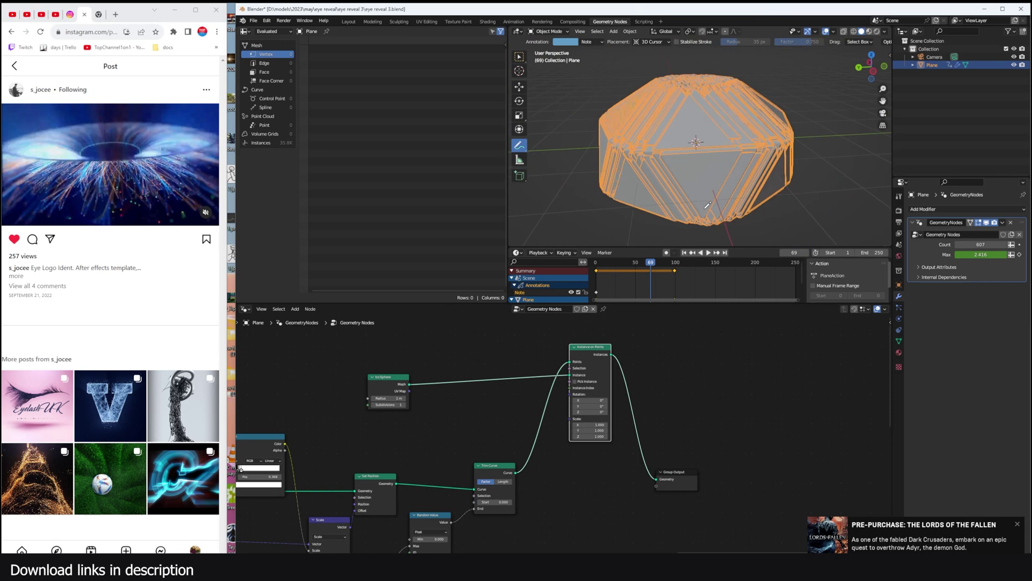
middle_drag(704, 206, 637, 196)
scroll(566, 432, up, 1)
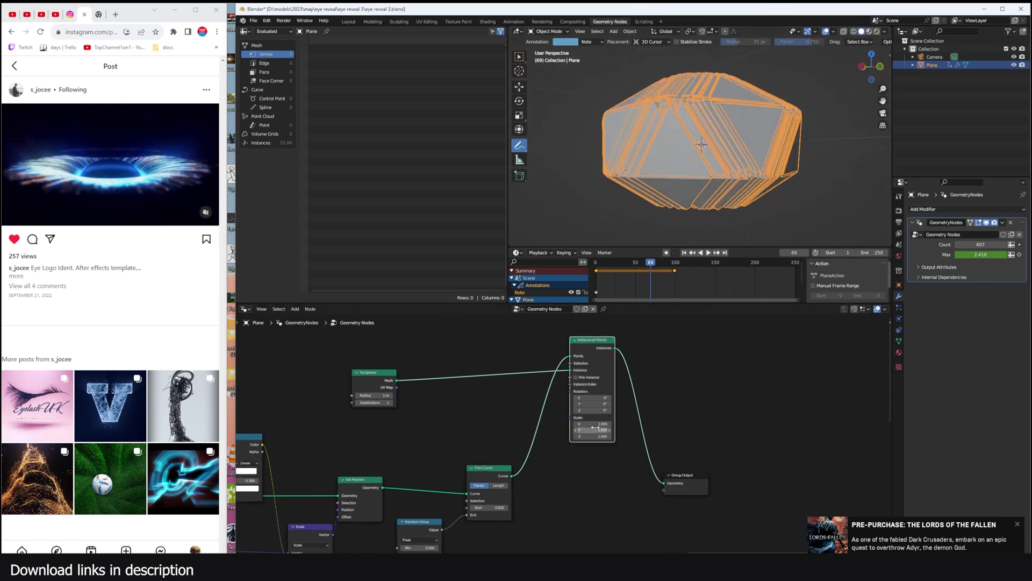
drag(603, 436, 605, 424)
text(0.1)
key(Return)
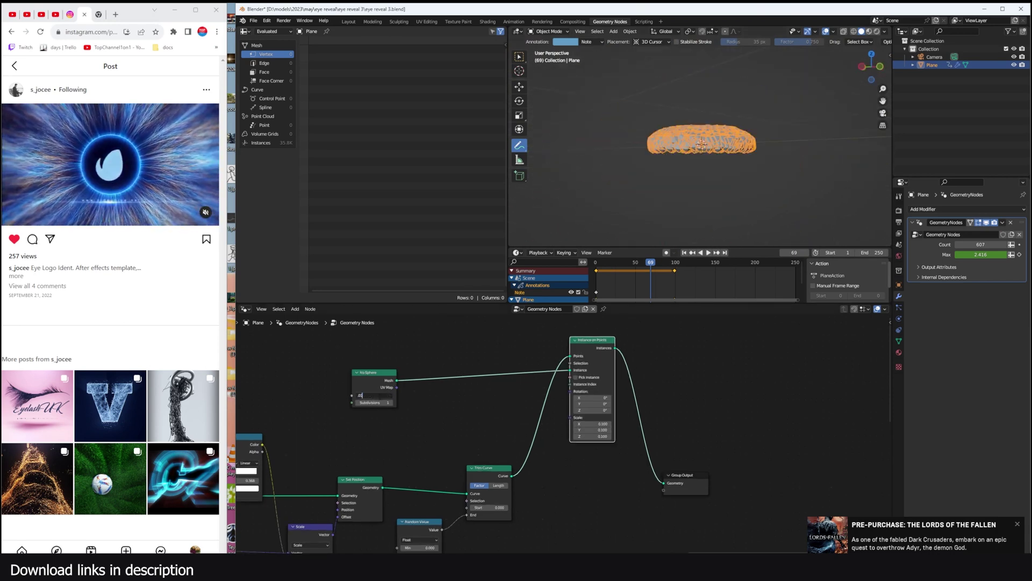
text(.01)
key(Return)
scroll(590, 221, up, 6)
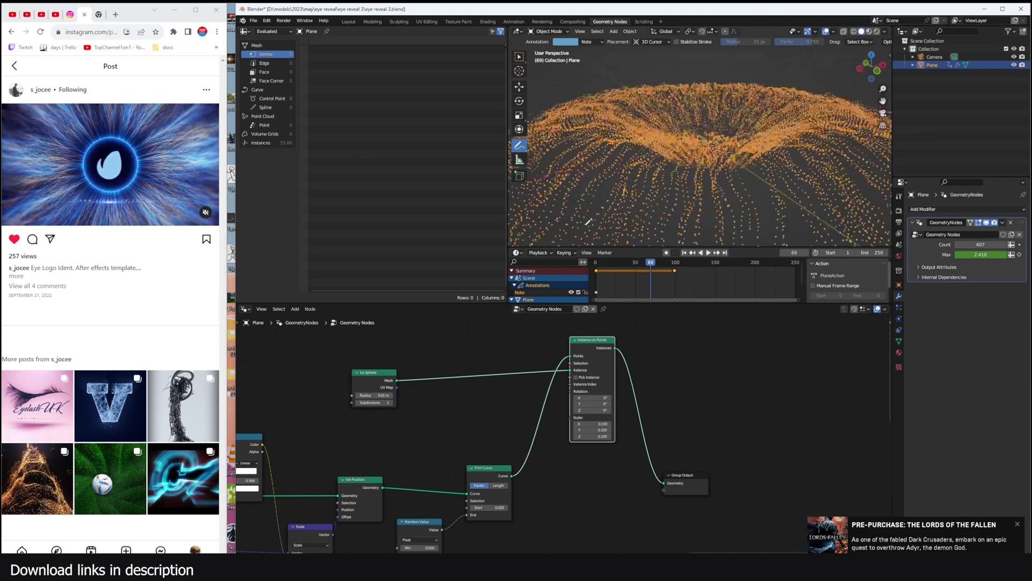
Move the animation to frame 35 and set the Ico Sphere's Radius to 0.05 m.
middle_drag(588, 222, 565, 231)
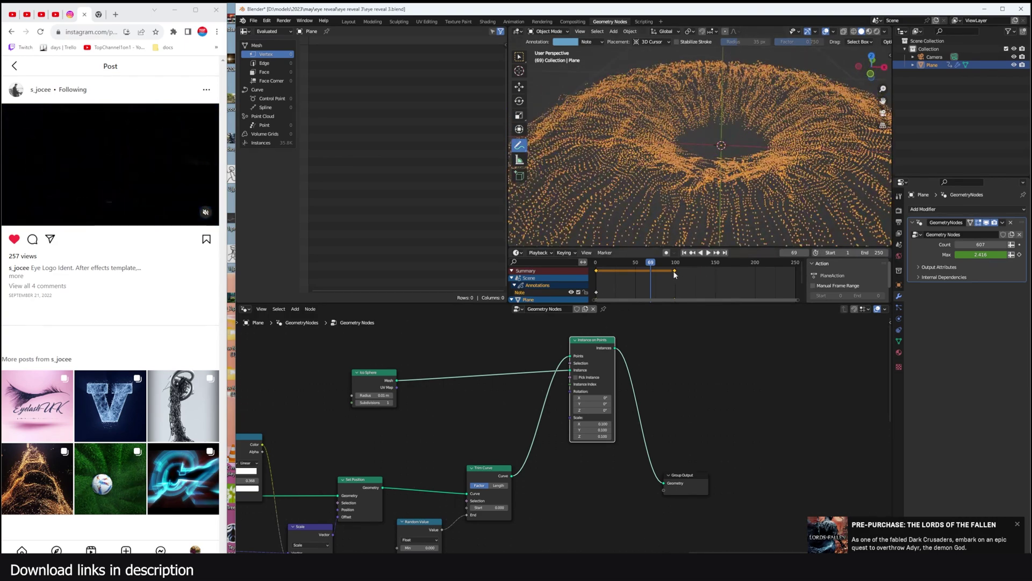
drag(652, 263, 624, 274)
scroll(640, 222, up, 1)
mouse_move(640, 221)
shift+middle_down()
mouse_move(625, 227)
mouse_move(647, 211)
shift+middle_up()
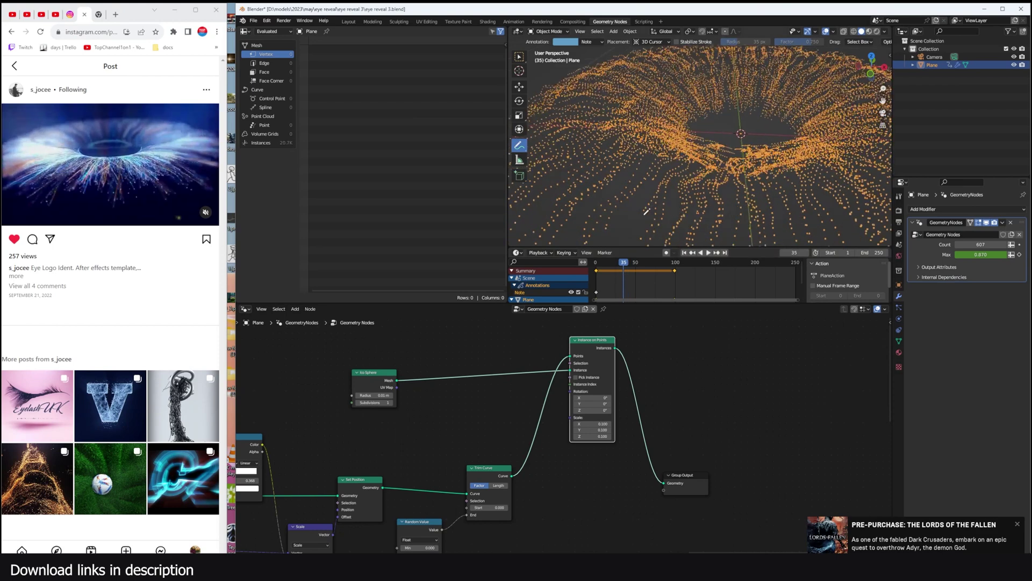
scroll(604, 395, up, 2)
middle_drag(605, 407, 622, 408)
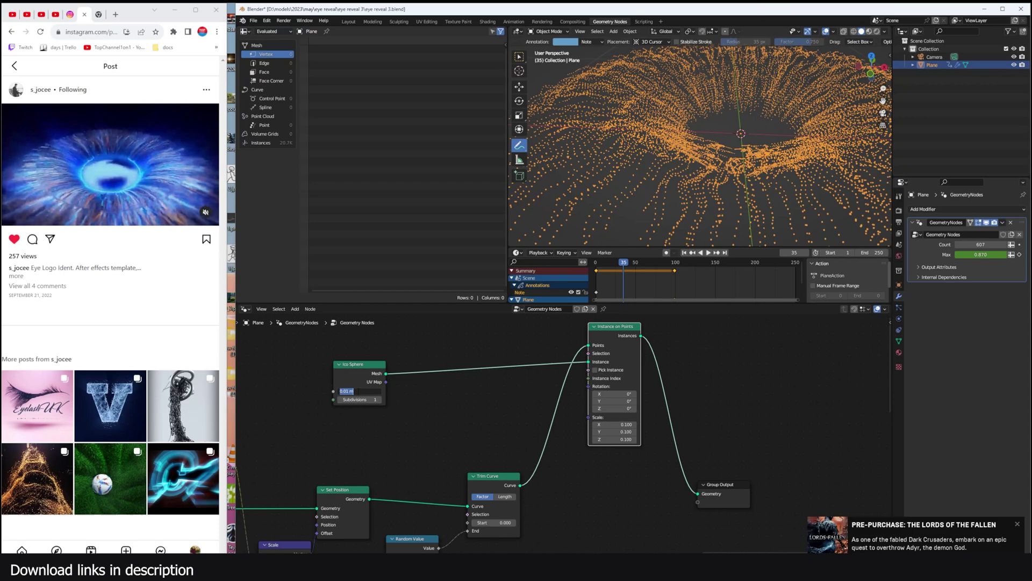
key(Return)
Add an Endpoint Selection node above Ico Sphere and connect it to the Selection of the spheres' Instance on Points node.
middle_drag(396, 342, 449, 376)
key(shift+a)
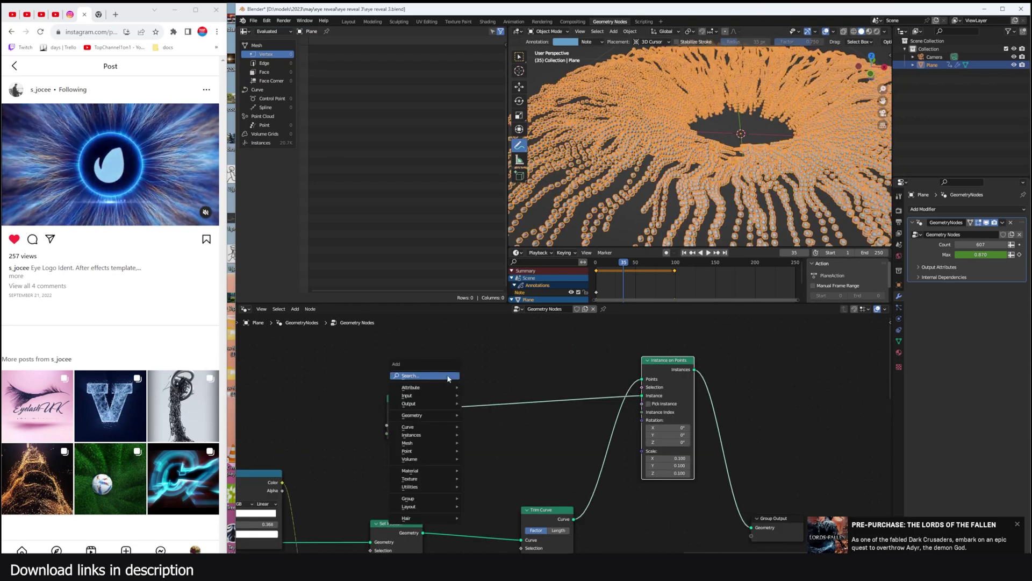
click(450, 376)
text(endpoint)
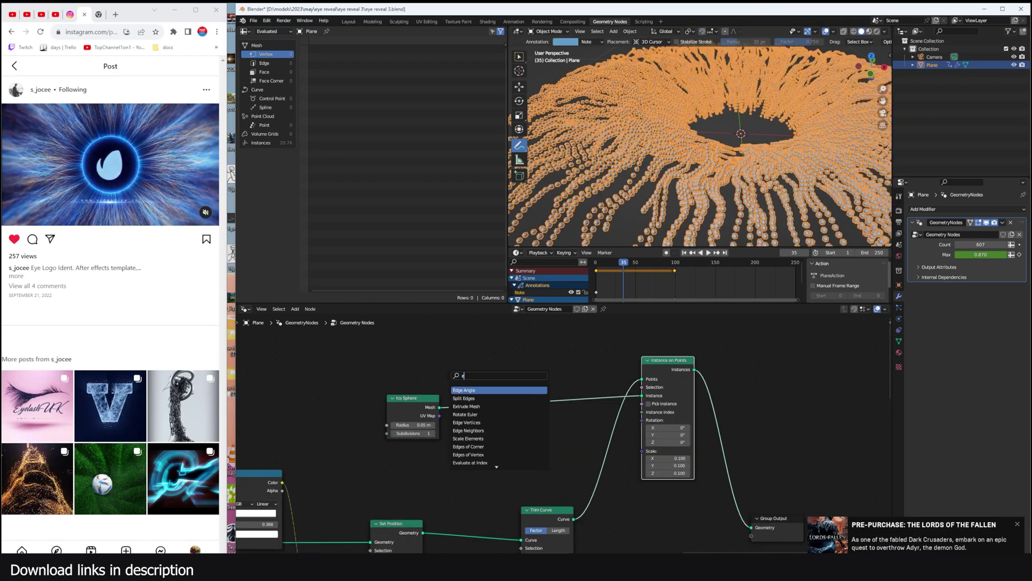
key(Return)
click(406, 353)
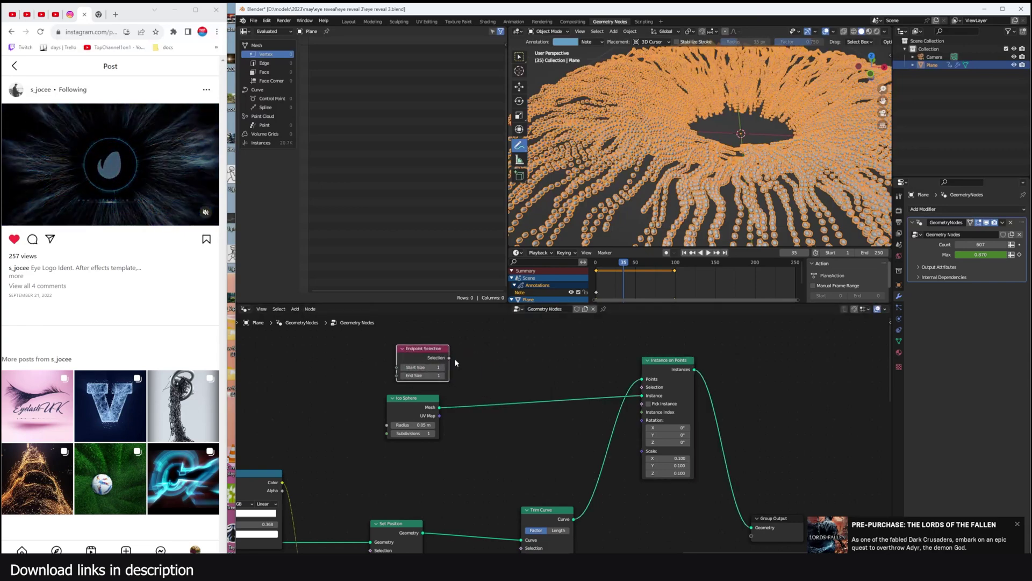
drag(450, 358, 641, 387)
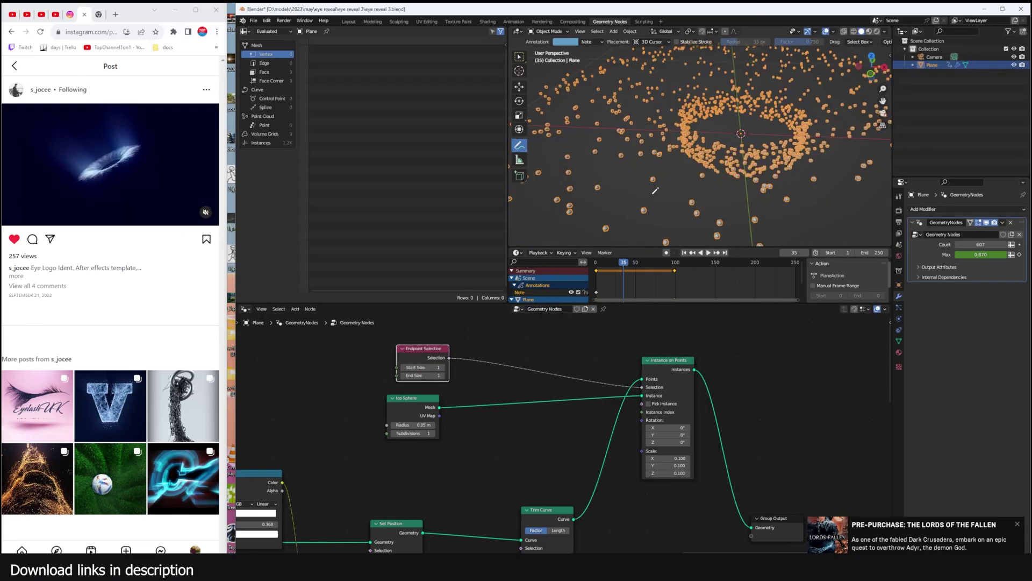
Set Endpoint Selection's Start Size to 0 and move the animation to frame 20.
middle_drag(656, 190, 628, 193)
click(403, 368)
scroll(679, 218, down, 3)
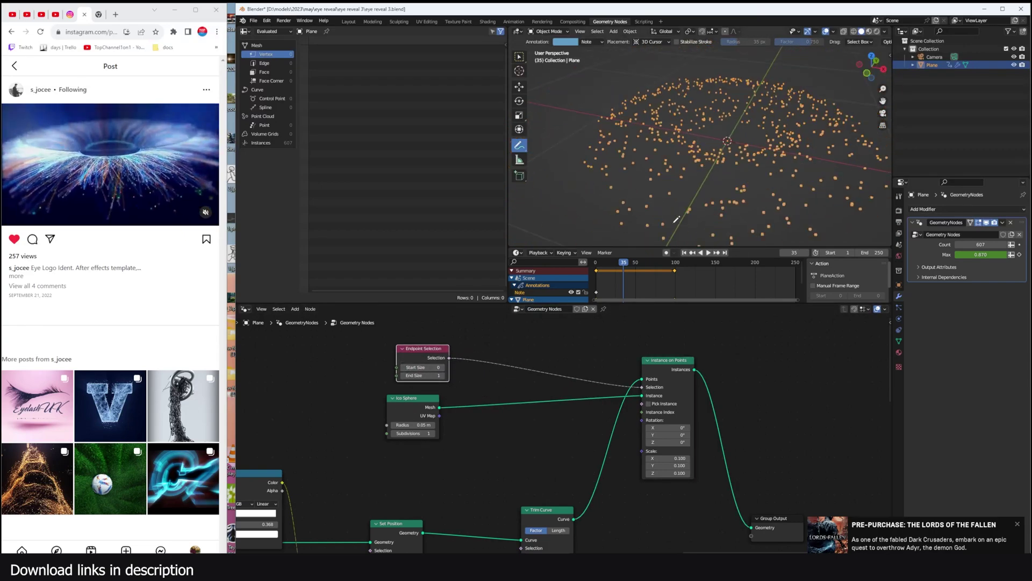
middle_drag(679, 218, 660, 204)
mouse_move(624, 263)
mouse_down()
mouse_move(615, 272)
mouse_move(628, 273)
mouse_move(612, 273)
mouse_up()
Combine Trim Curve and Instance on Points through a Join Geometry node, move Group Output away from it, and deselect the plane.
scroll(677, 431, down, 4)
middle_drag(676, 431, 647, 398)
ctrl+shift+right_drag(529, 460, 628, 405)
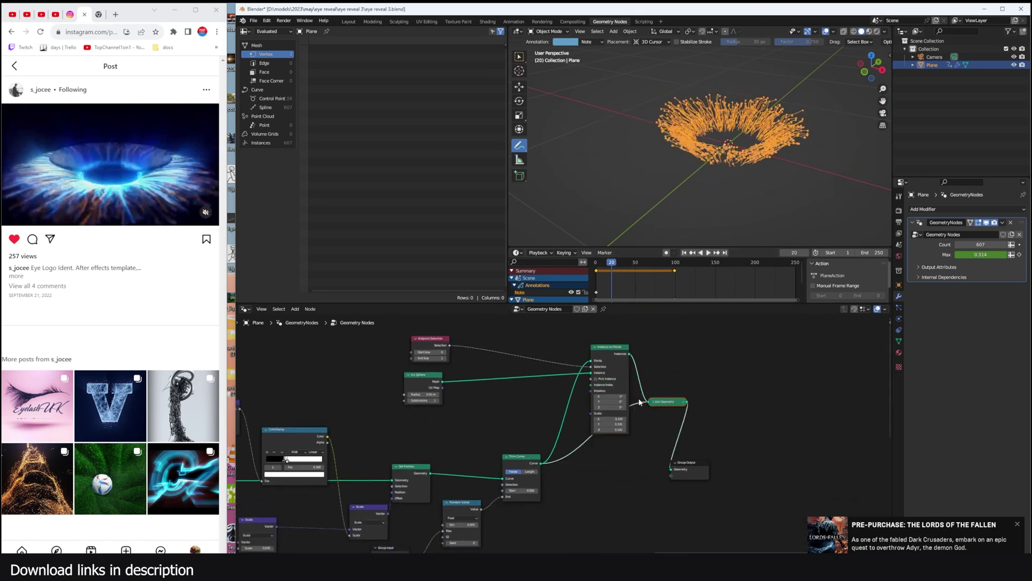
drag(691, 463, 771, 416)
click(652, 402)
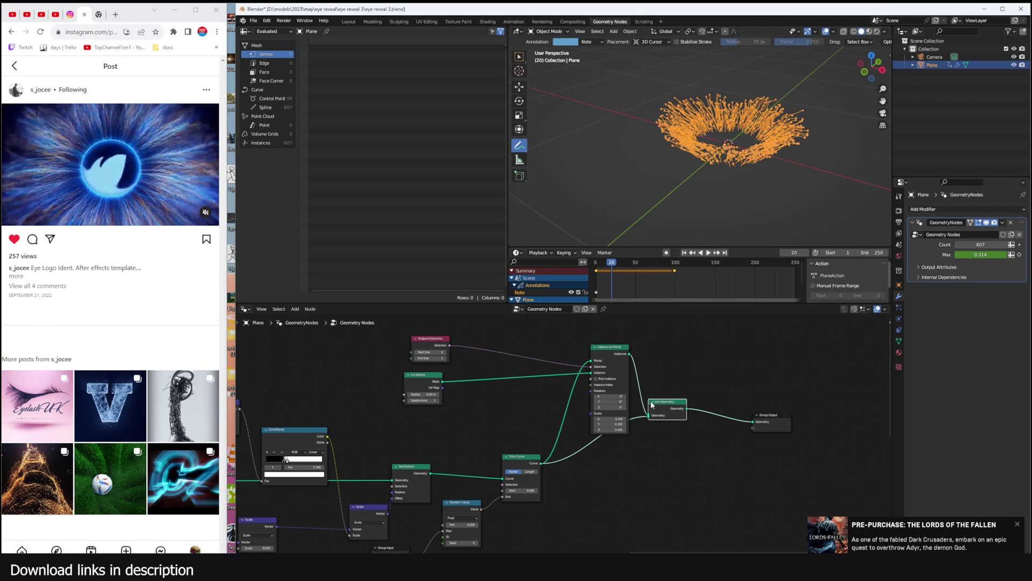
key(alt+a)
scroll(704, 172, up, 2)
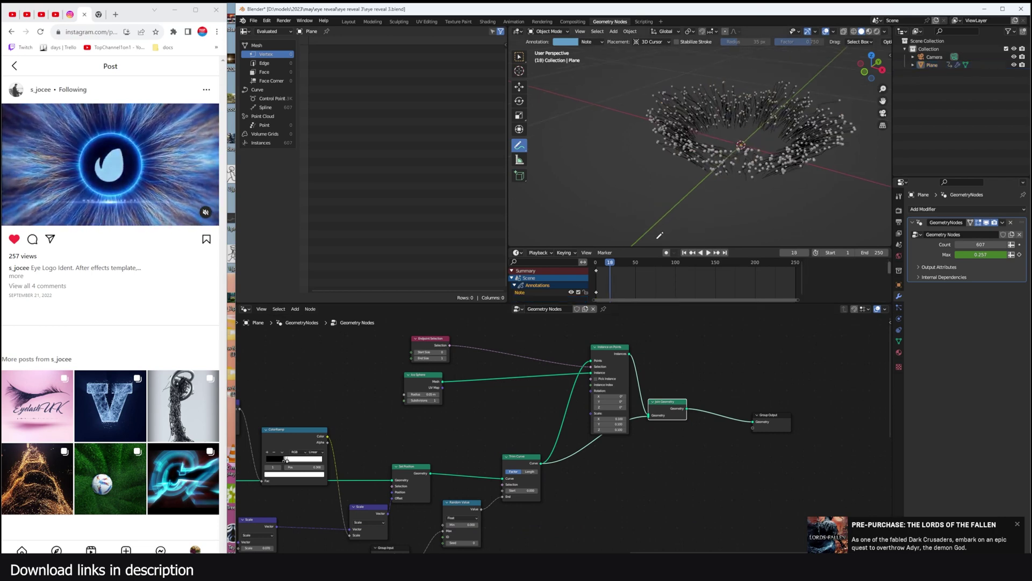
Move the animation to frame 32 and shift Join Geometry away from Trim Curve to make room for another node.
mouse_move(613, 263)
mouse_down()
mouse_move(633, 275)
mouse_move(606, 275)
mouse_move(622, 276)
mouse_up()
middle_drag(717, 403, 664, 391)
drag(621, 390, 822, 399)
drag(703, 401, 752, 402)
scroll(712, 423, up, 2)
middle_drag(666, 427, 749, 406)
scroll(699, 403, up, 1)
middle_drag(665, 401, 686, 375)
Insert a Curve to Mesh node into the link between Trim Curve and Join Geometry.
key(shift+a)
click(667, 394)
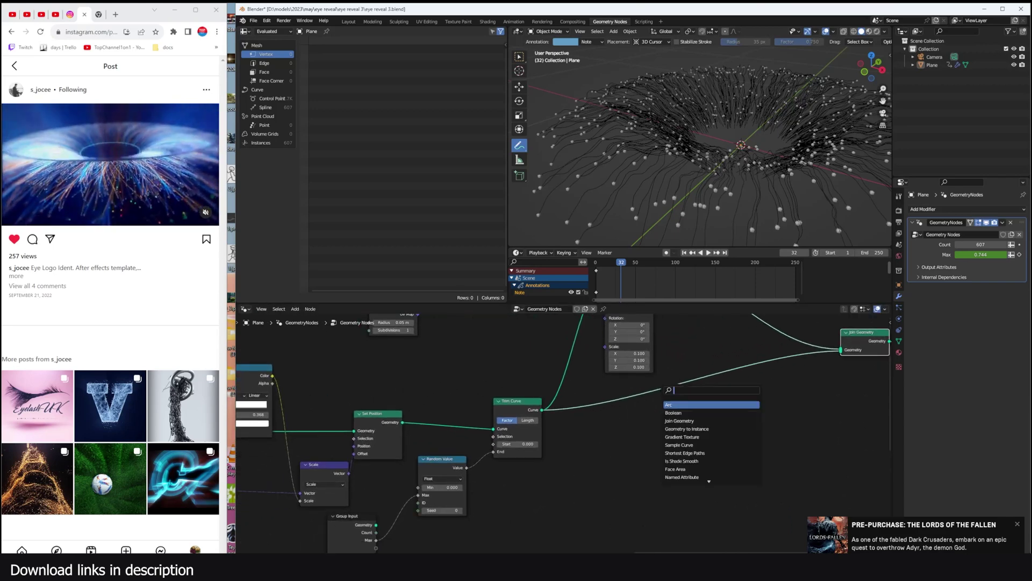
text(curve to)
key(Return)
click(685, 372)
Add an Arc node below Curve to Mesh and connect its Curve output to Profile Curve.
scroll(678, 434, up, 2)
key(shift+a)
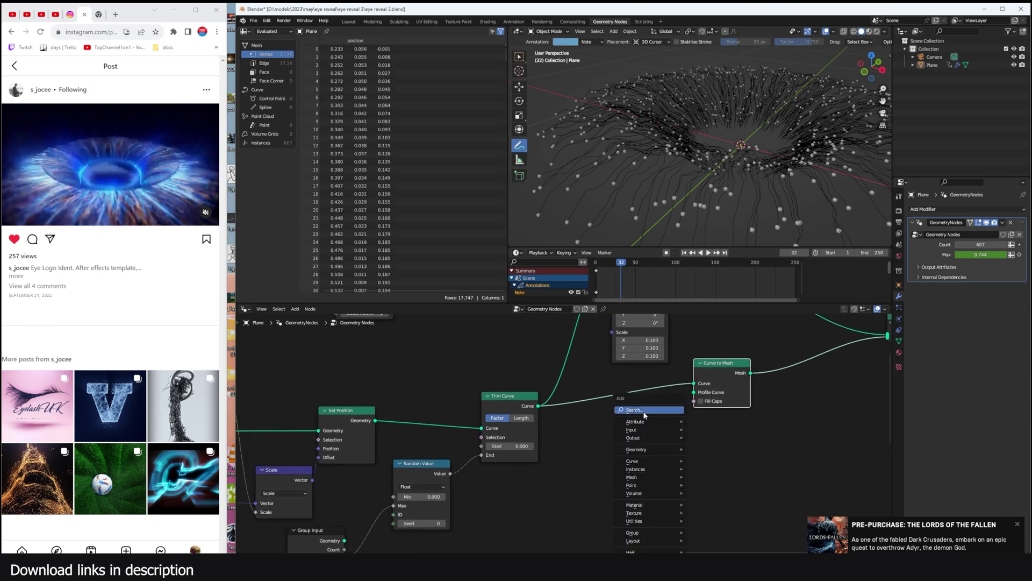
click(645, 411)
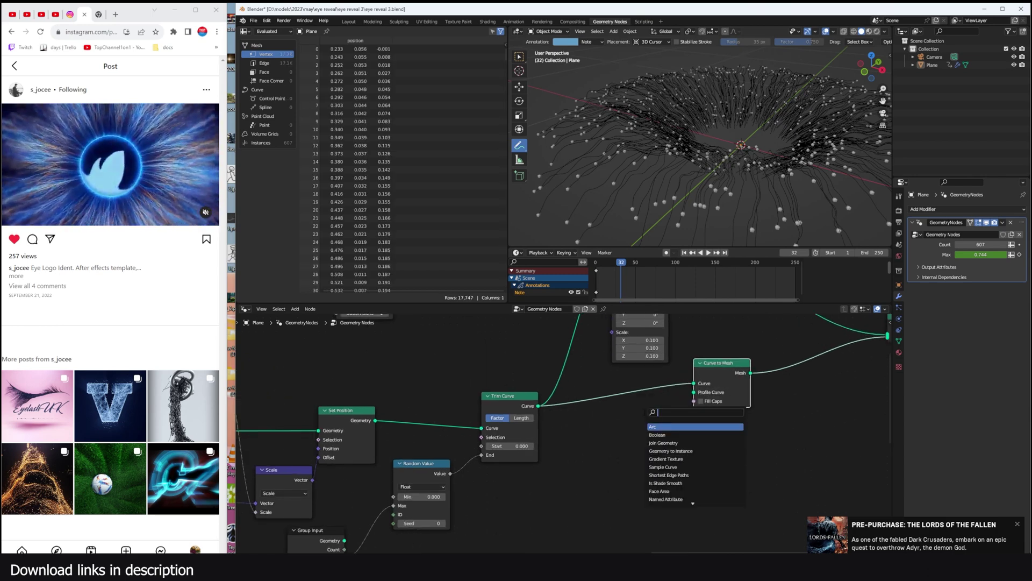
click(695, 426)
scroll(673, 426, up, 2)
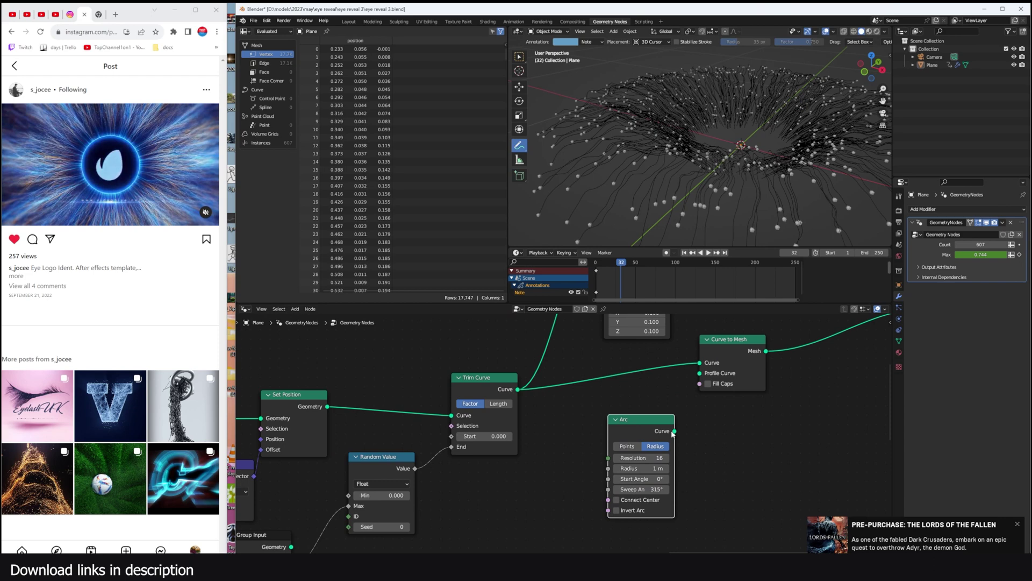
drag(704, 379, 702, 375)
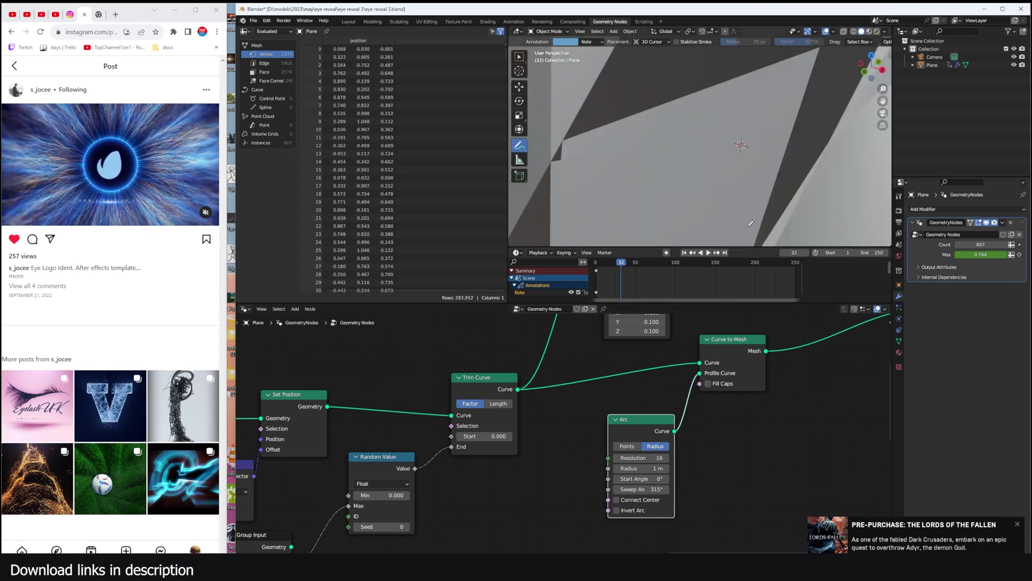
Show the wireframe over the shaded mesh in the viewport and set the Arc's Radius to 0.001 m.
scroll(751, 222, down, 6)
key(q)
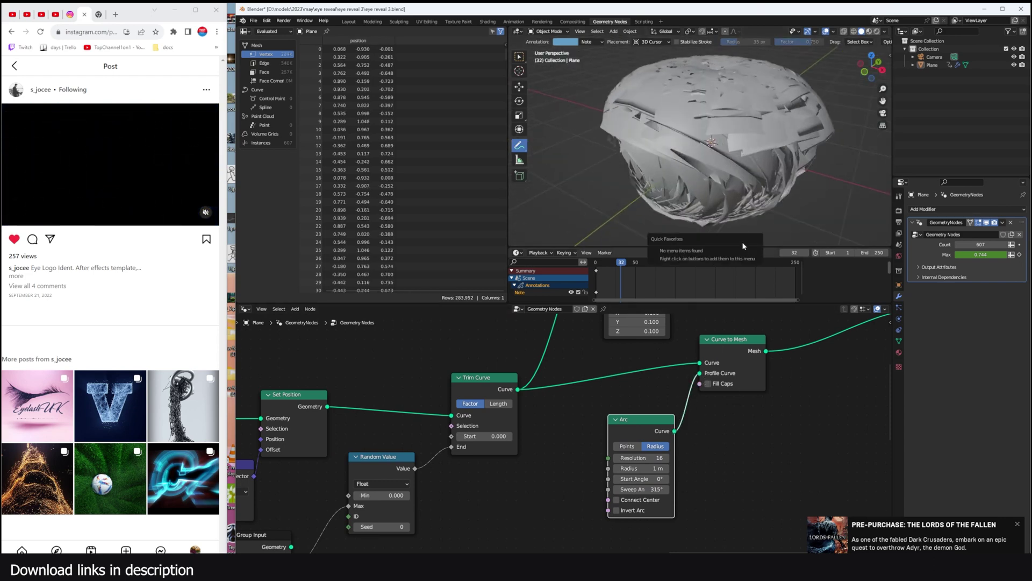
key(q)
click(853, 111)
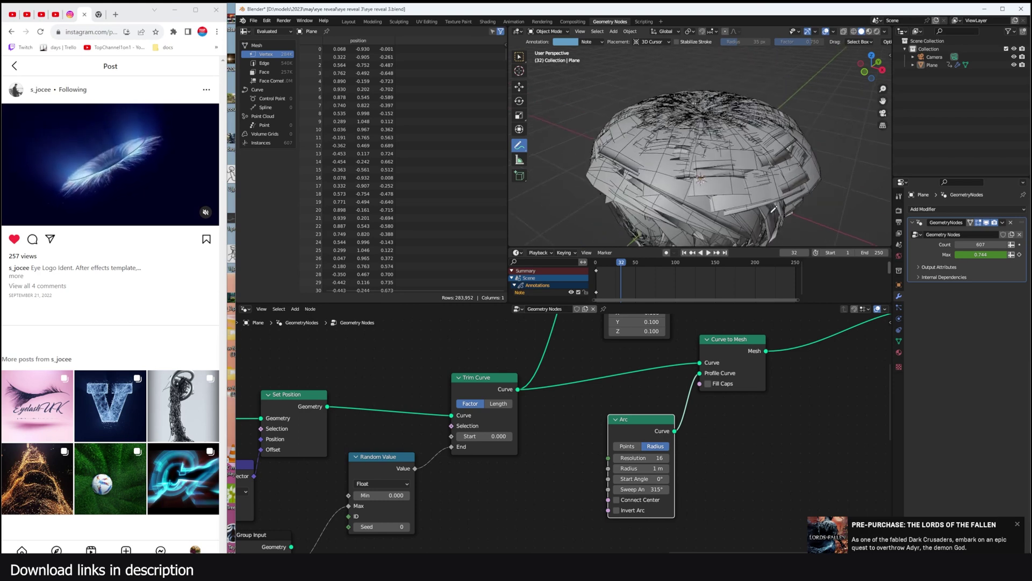
scroll(544, 462, up, 3)
click(677, 469)
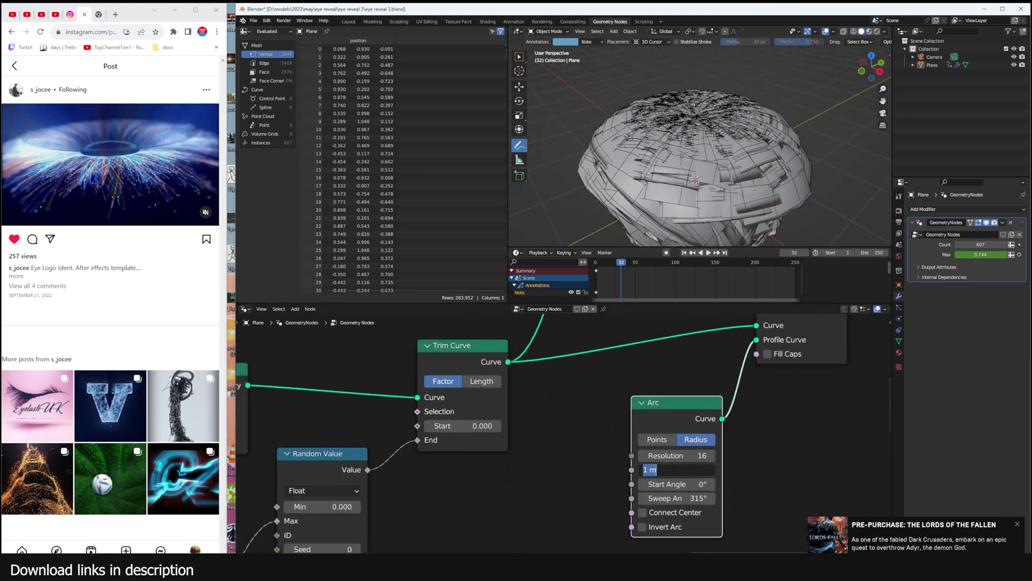
text(.001)
key(Return)
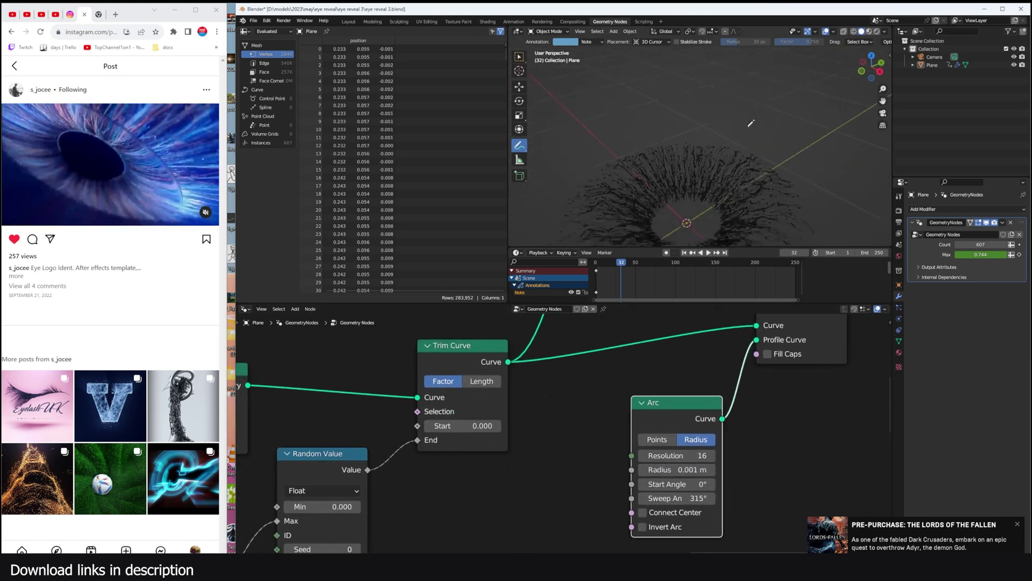
Look closely at the tubes in the viewport and set the Arc's Resolution to 3.
key(q)
click(761, 147)
scroll(695, 196, up, 3)
shift+middle_drag(693, 196, 728, 158)
scroll(729, 159, up, 6)
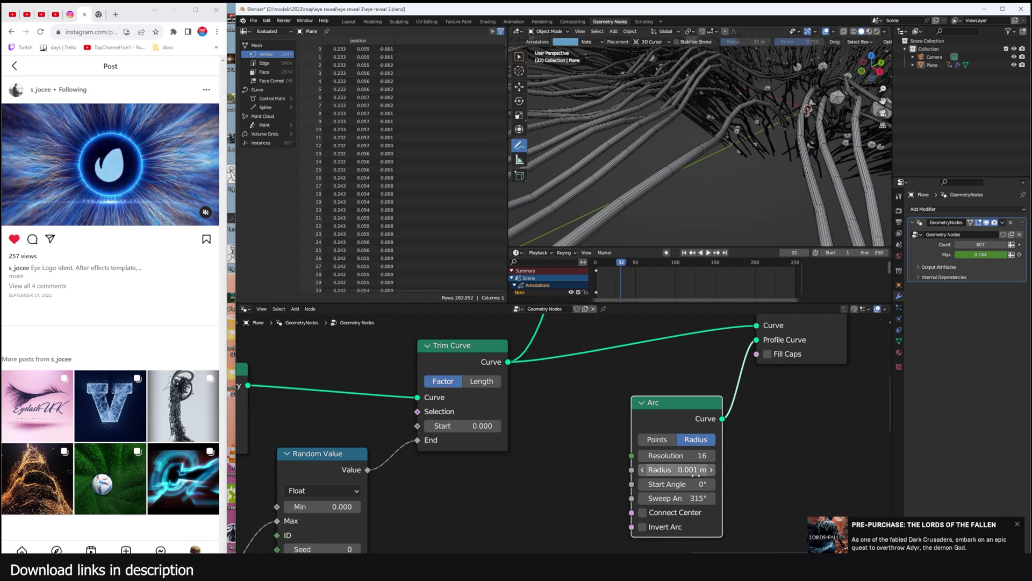
click(693, 455)
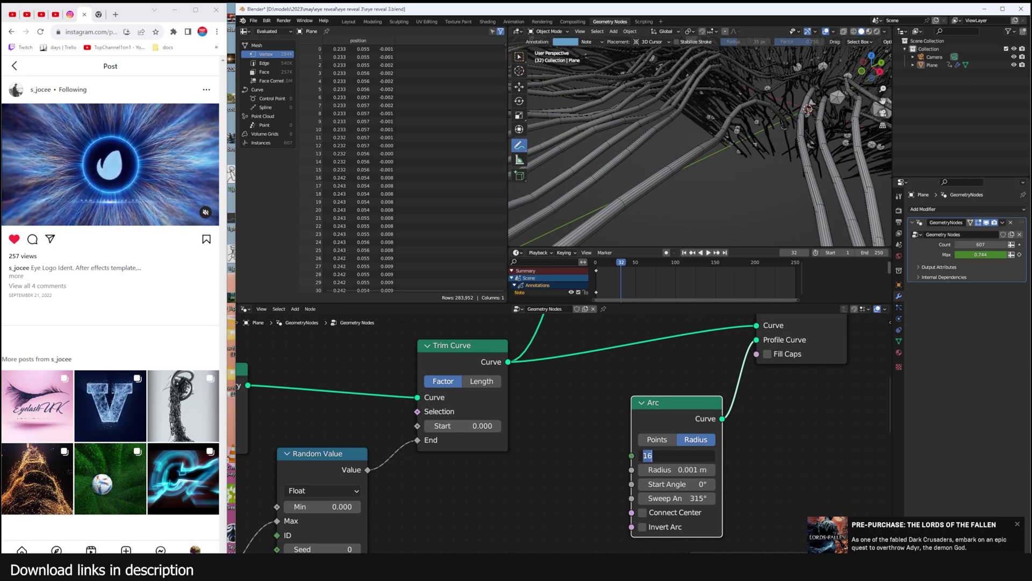
text(3)
key(Return)
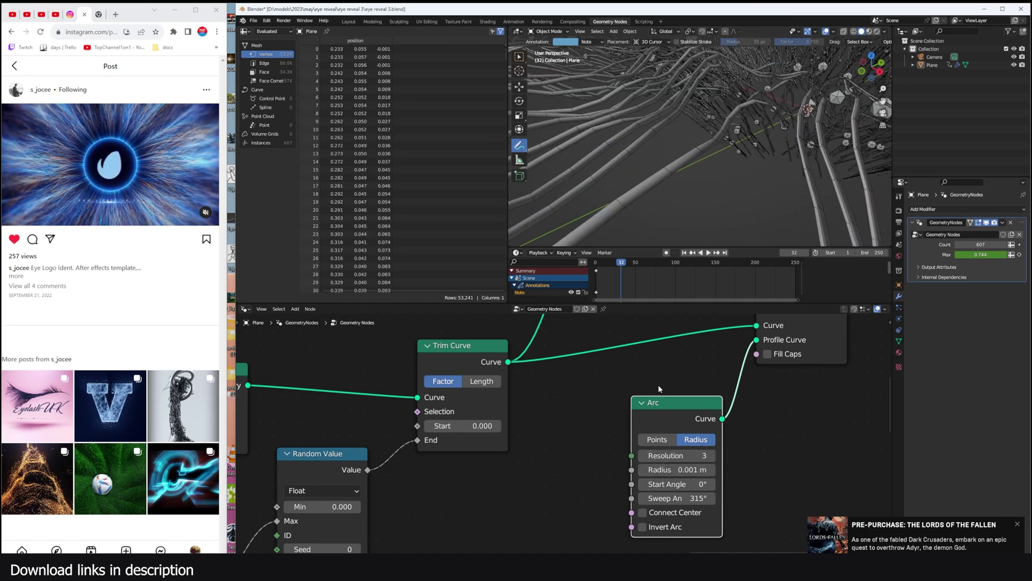
Play the animation from its start and stop at frame 39 to examine how the tubes grow.
scroll(738, 180, down, 5)
middle_drag(738, 180, 731, 196)
key(shift+Left)
key(space)
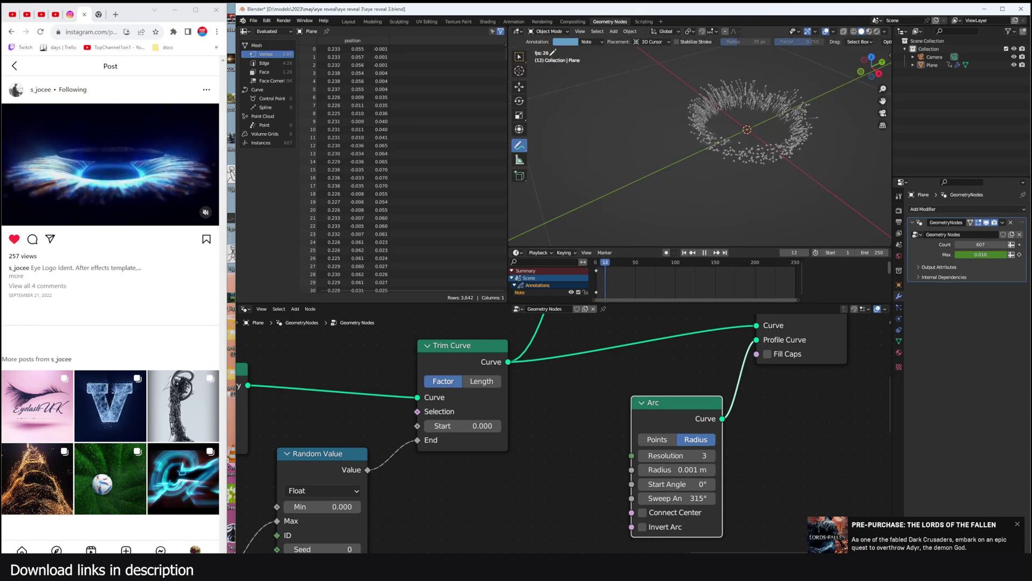
key(space)
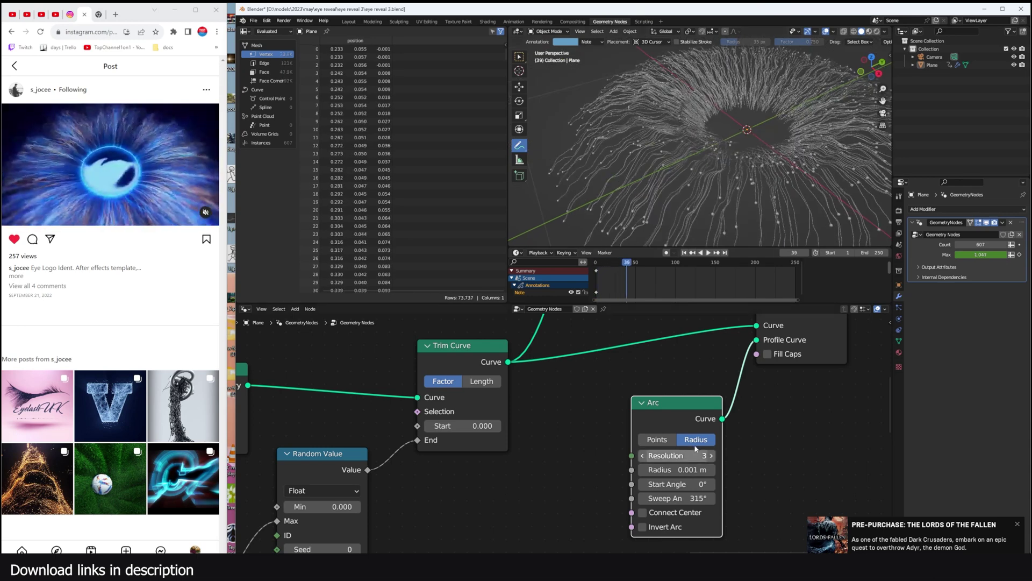
Reduce the Arc's Resolution to 2 and examine the simplified lines up close.
click(643, 455)
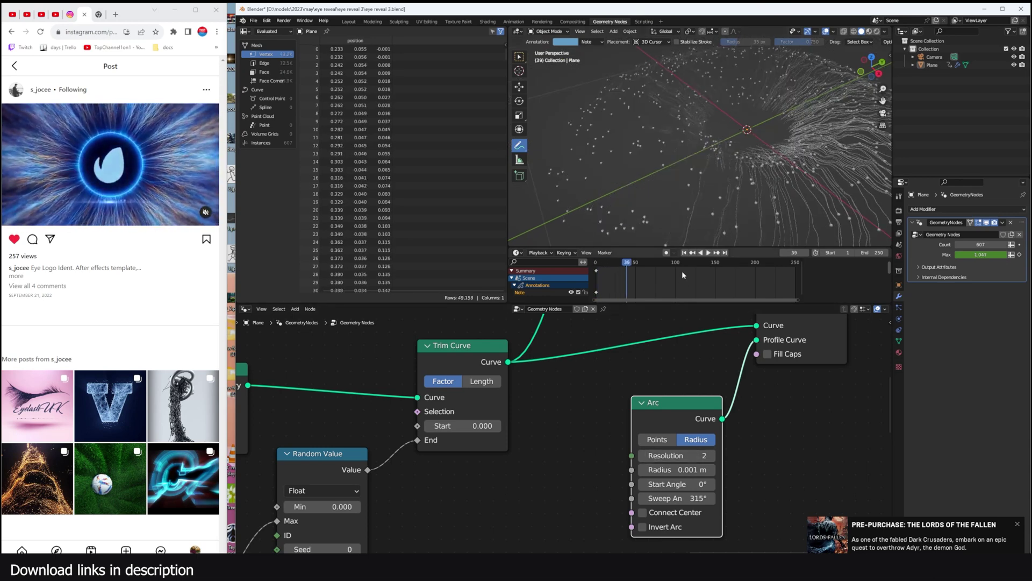
scroll(685, 275, up, 1)
scroll(714, 202, up, 10)
scroll(714, 201, down, 3)
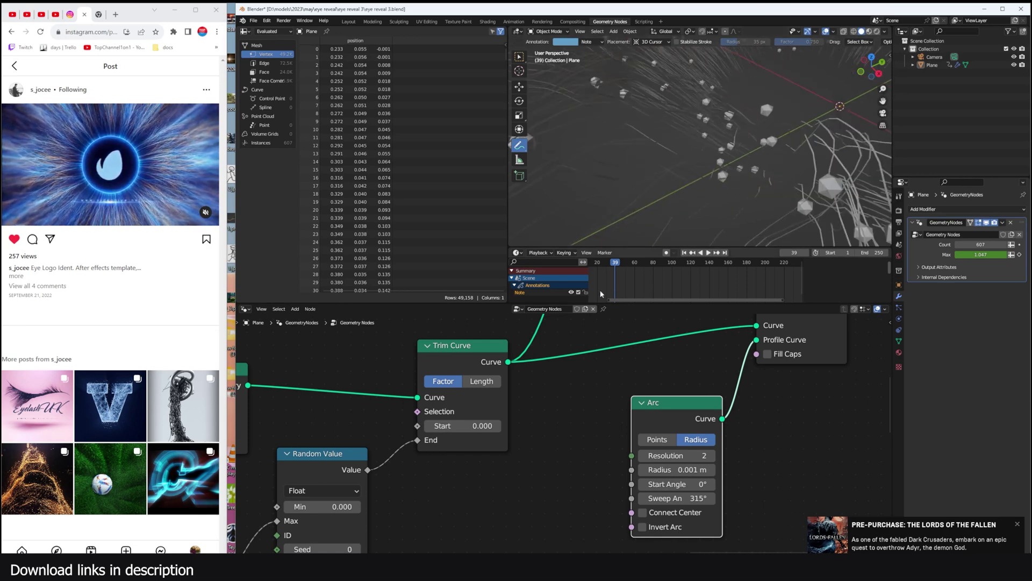
Replay the line growth from the start, stop at frame 64, and inspect the ring from another angle.
drag(600, 293, 798, 289)
key(space)
scroll(704, 285, down, 6)
click(615, 291)
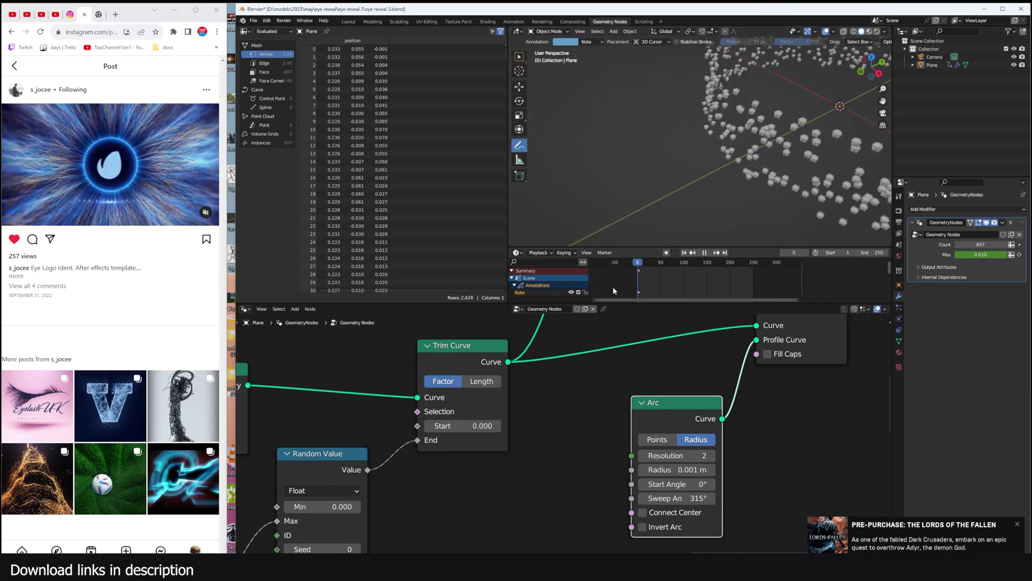
scroll(740, 137, down, 6)
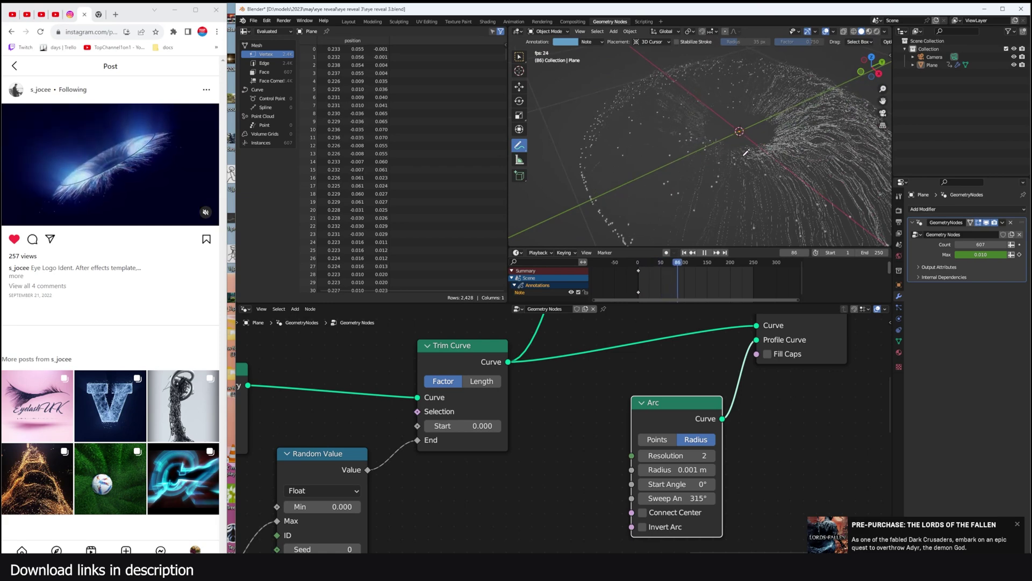
key(shift+Left)
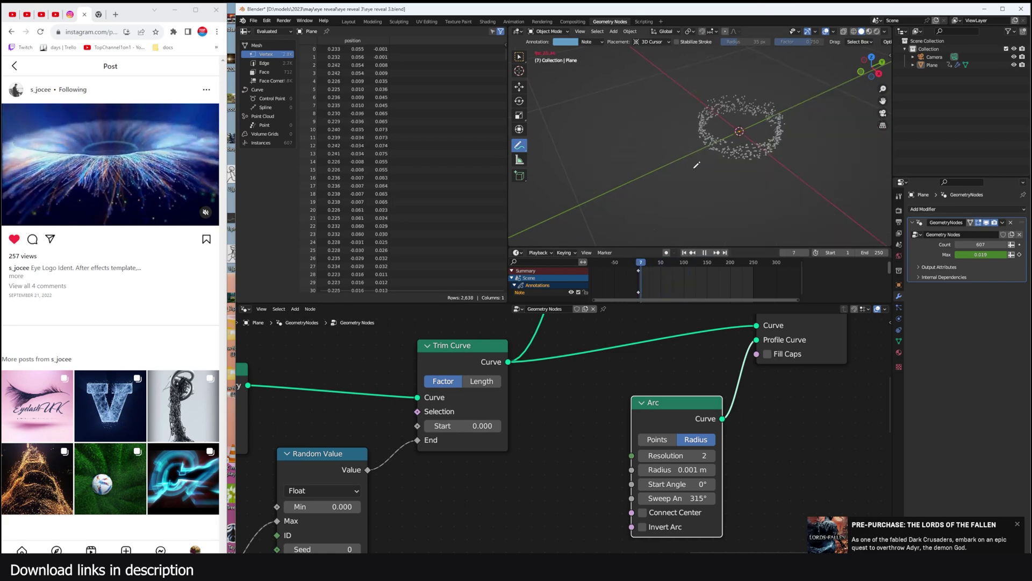
key(space)
middle_drag(702, 128, 766, 205)
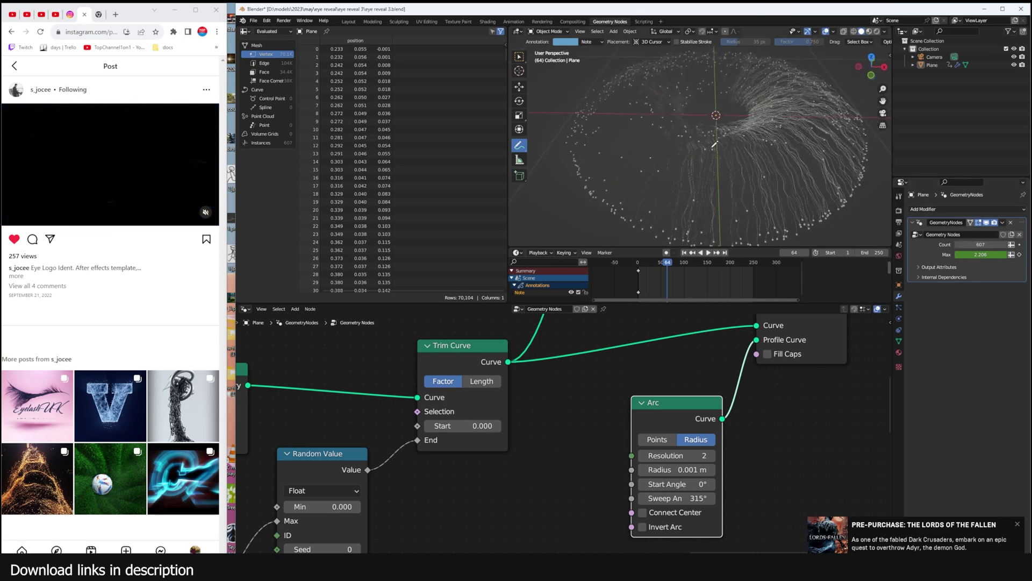
scroll(715, 144, up, 2)
With the Move tool active, set the Arc's Radius to 0.005 m and play the animation on to frame 71.
click(519, 86)
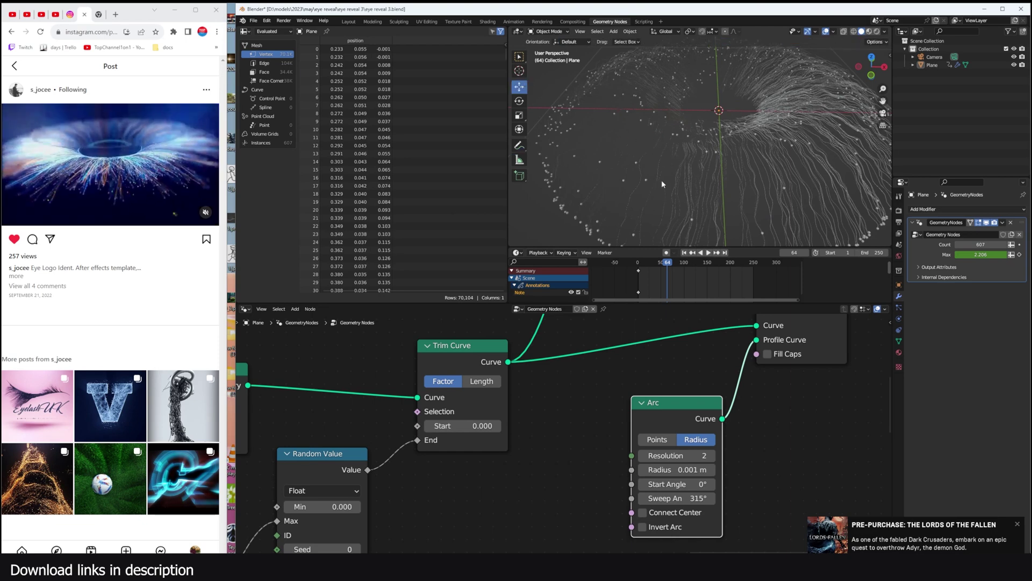
scroll(560, 380, down, 3)
middle_drag(637, 394, 557, 394)
drag(667, 264, 670, 270)
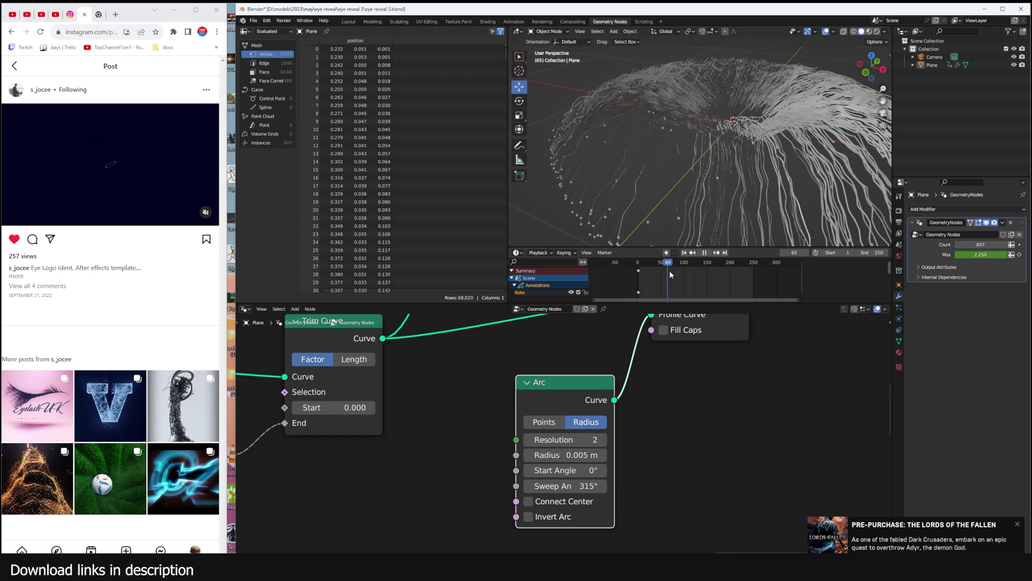
middle_drag(783, 167, 715, 156)
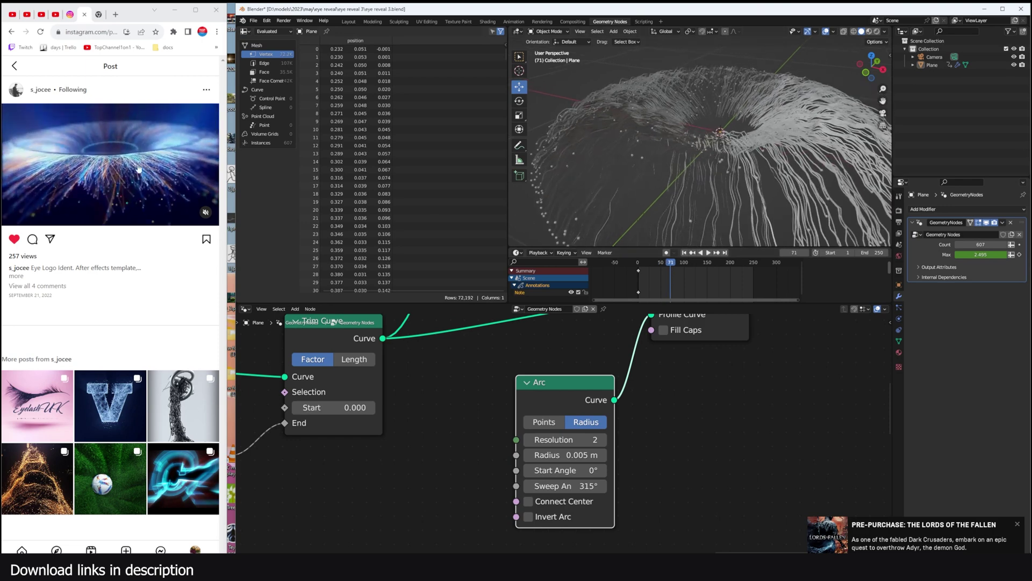
scroll(749, 215, down, 5)
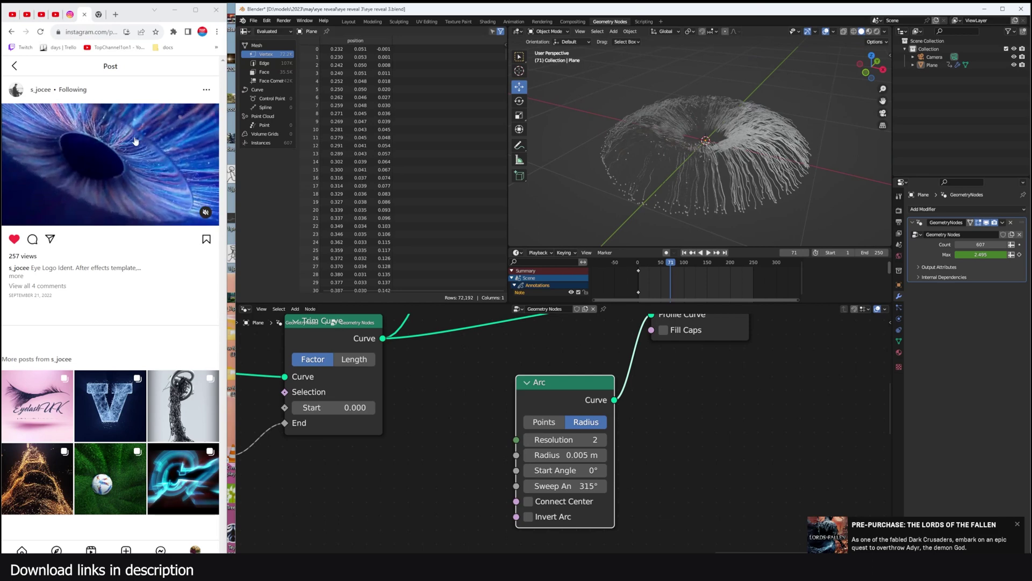
Switch to the front view and add a UV sphere at the centre of the ring.
click(638, 159)
key(KP_1)
key(shift+a)
mouse_move(645, 138)
click(715, 162)
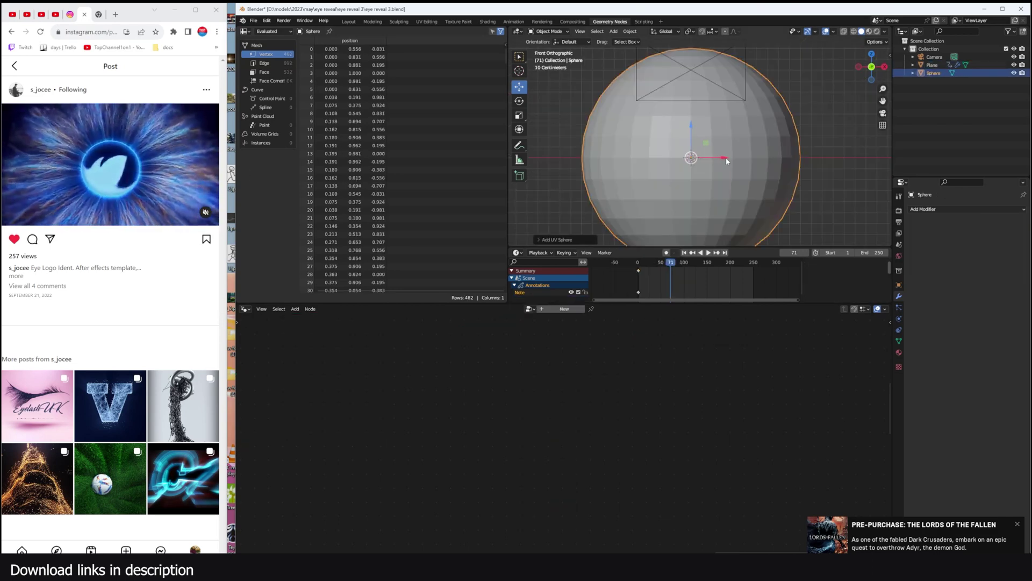
Flatten the UV sphere to a scale of about 0.955 in X and Y and 0.398 in Z, and shade it smooth.
key(s)
key(z)
click(730, 158)
key(z)
click(744, 157)
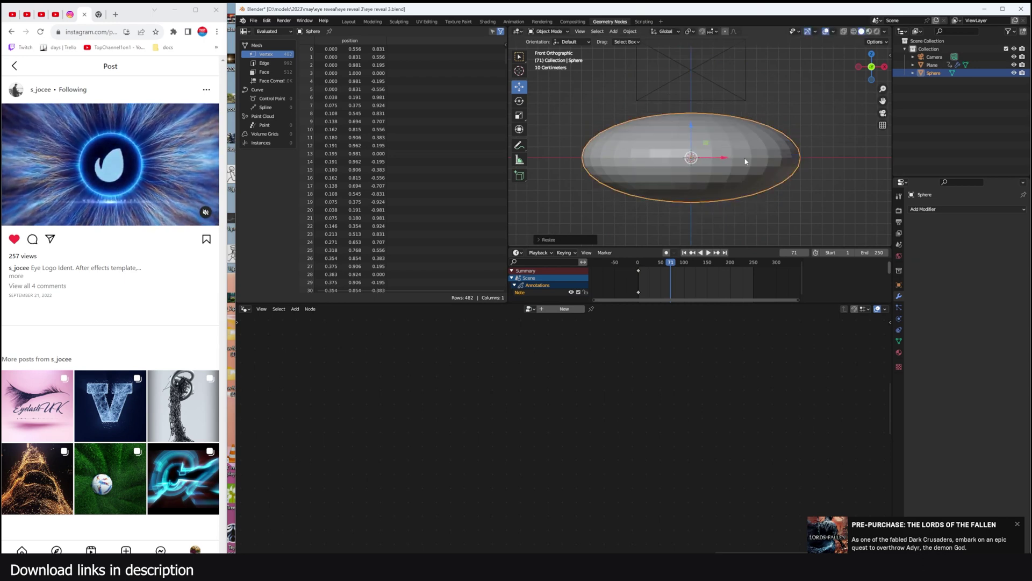
key(z)
click(544, 156)
right_click(748, 163)
click(749, 163)
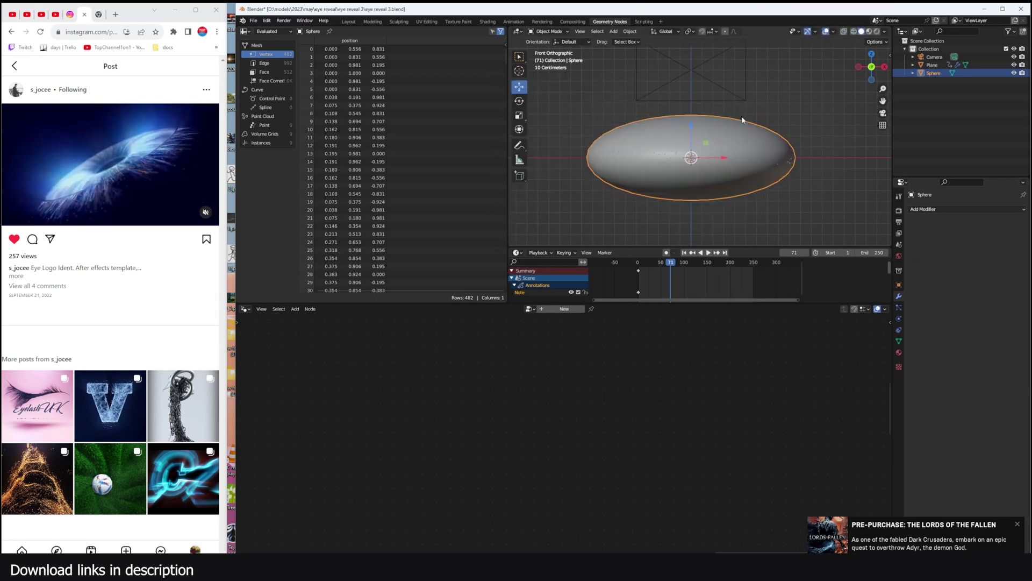
Add a mesh circle and place it above the flattened sphere.
key(shift+a)
mouse_move(729, 117)
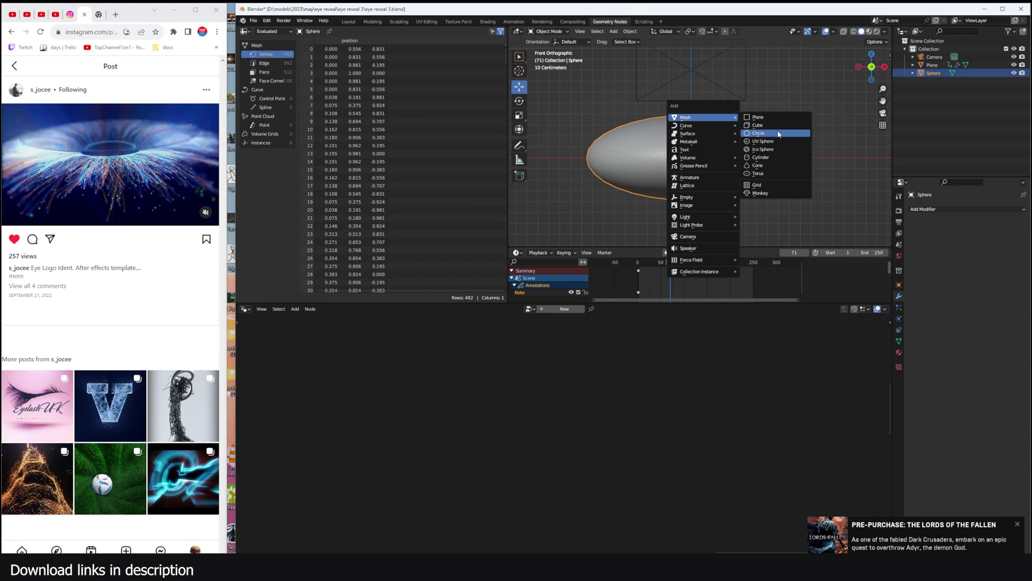
click(759, 133)
middle_drag(761, 113, 780, 101)
Fill the circle with a face and inset it repeatedly into concentric rings.
key(Tab)
key(i)
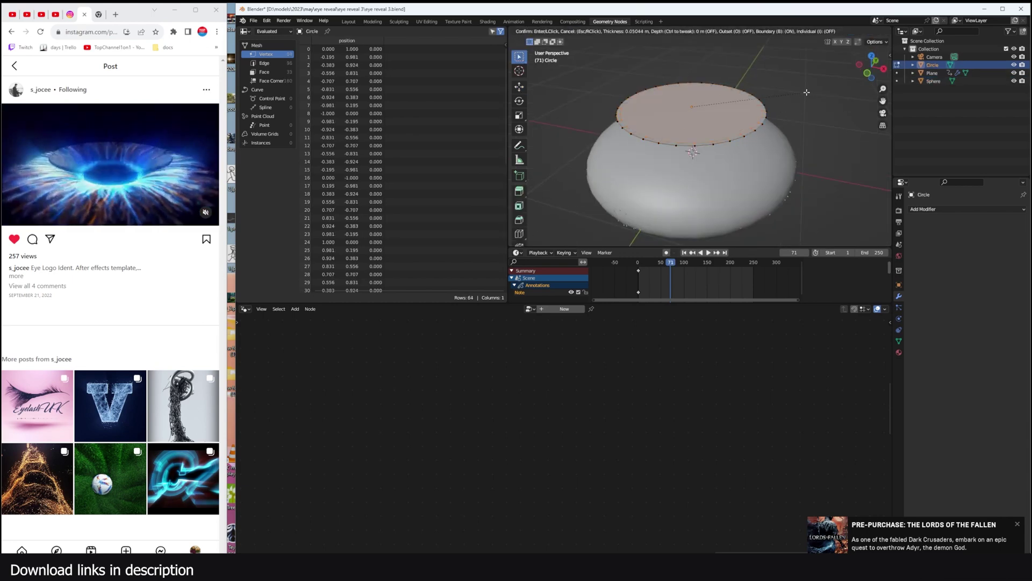
click(798, 93)
key(i)
click(789, 96)
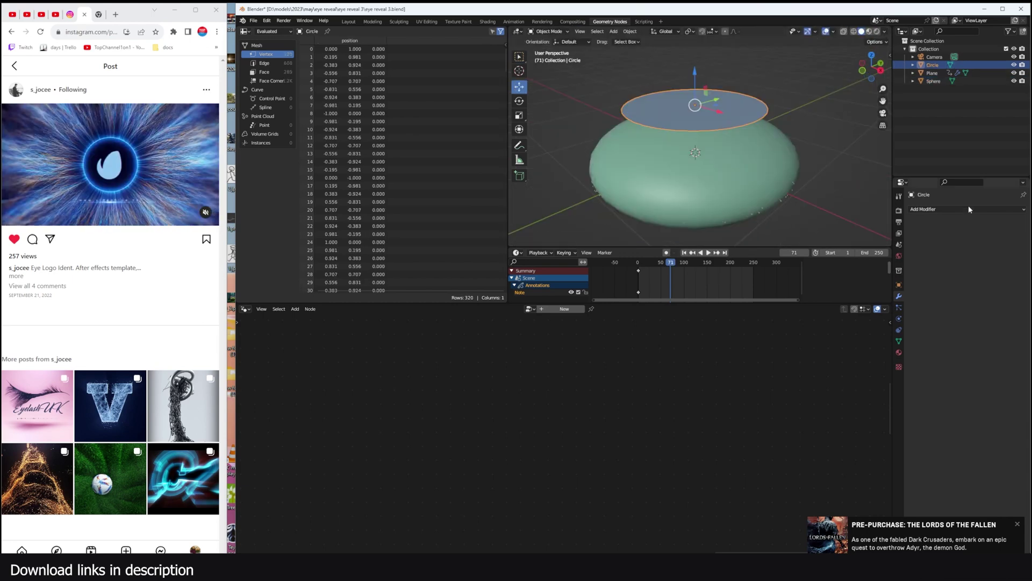
Add a Shrinkwrap modifier to the circle with the flattened sphere as its target.
click(969, 208)
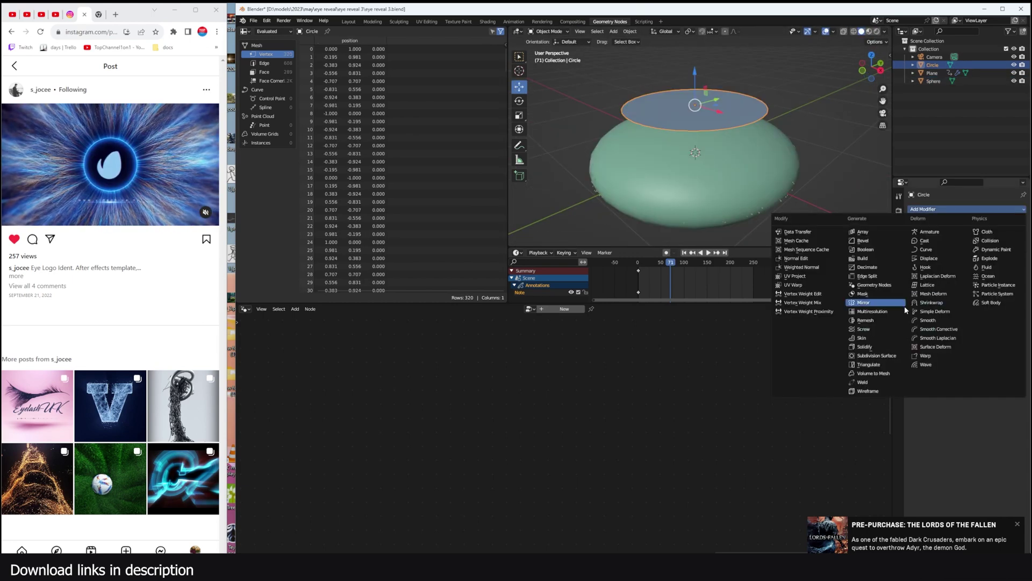
click(931, 302)
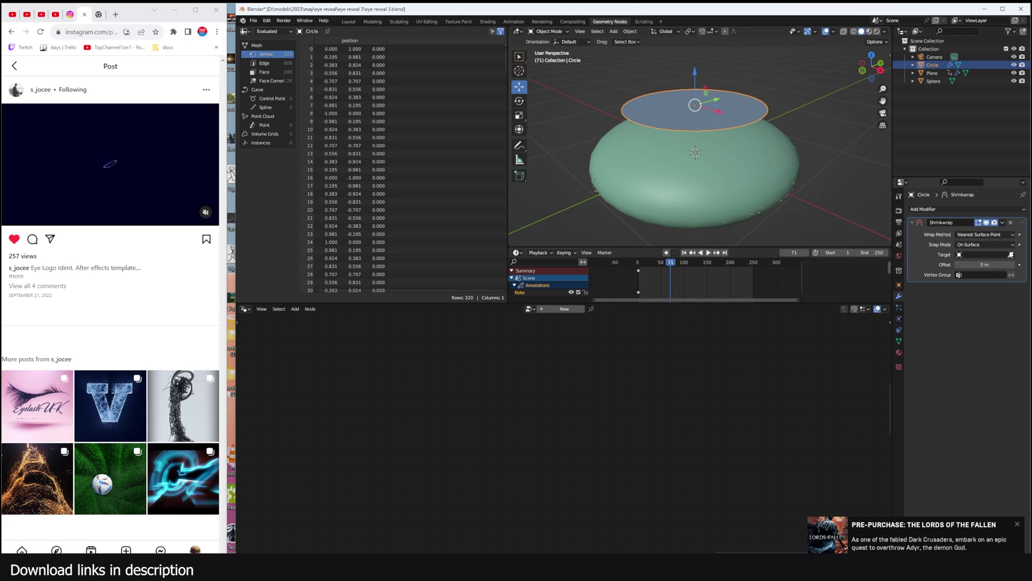
click(771, 159)
Select the flattened sphere and set its viewport display to wireframe.
click(784, 148)
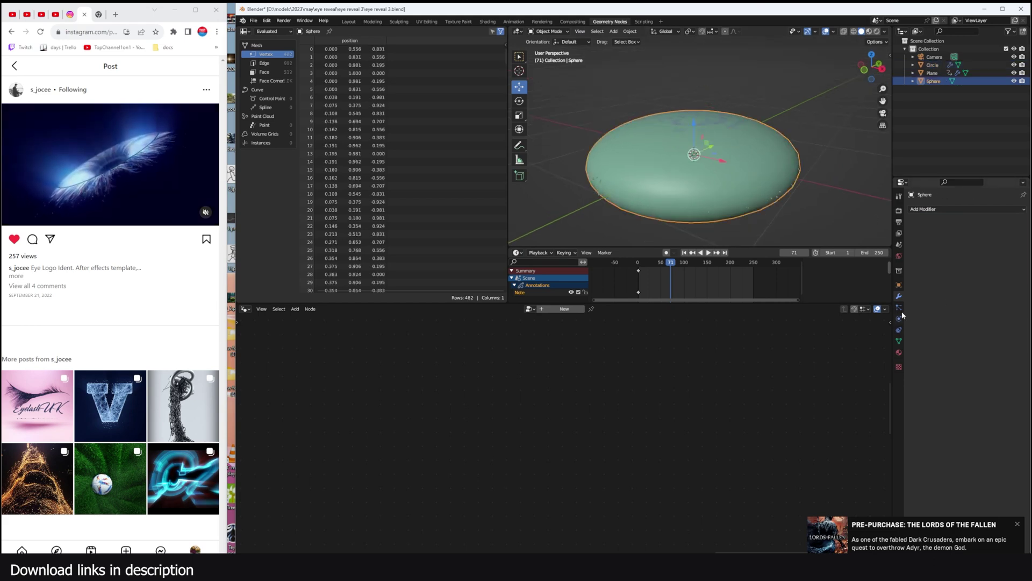
click(899, 285)
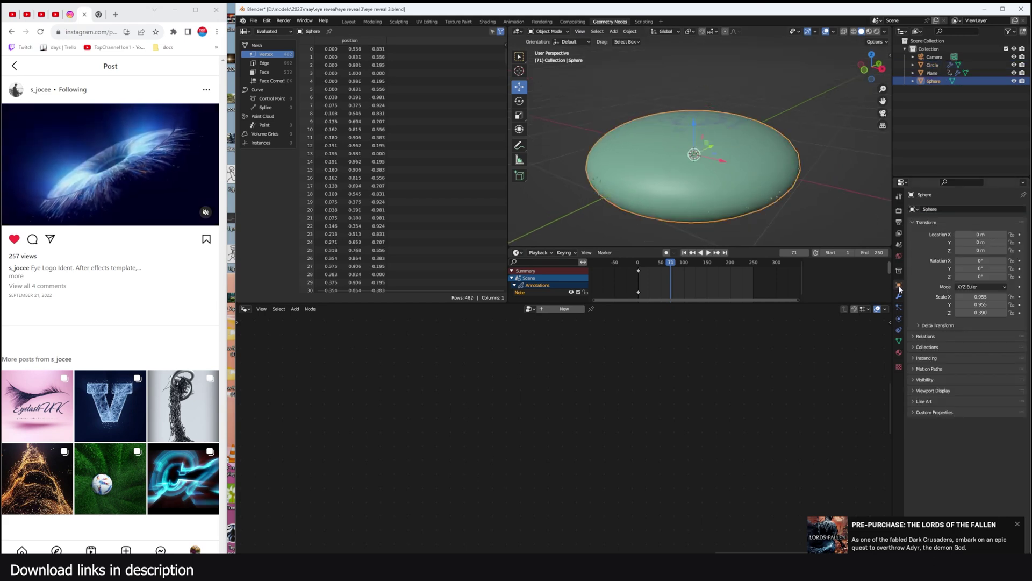
click(935, 391)
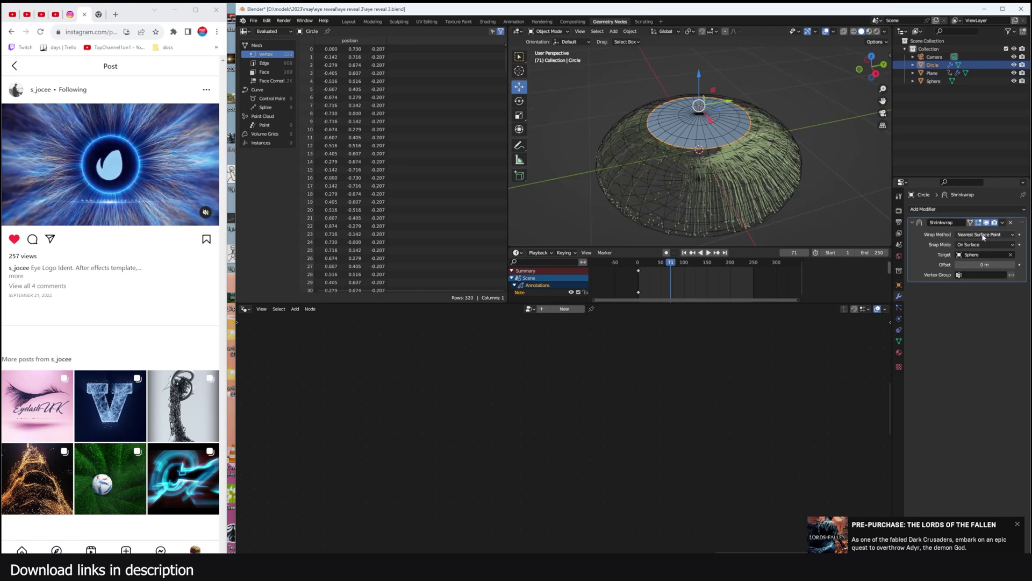
Set the Shrinkwrap wrap method to Project and lower the circle along Z onto the flattened sphere.
click(983, 238)
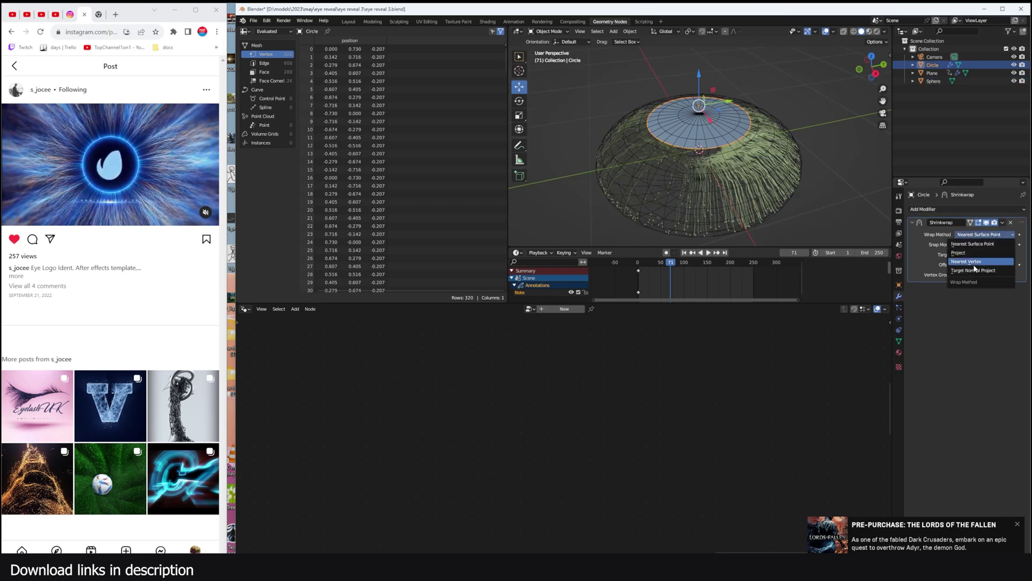
click(981, 257)
key(g)
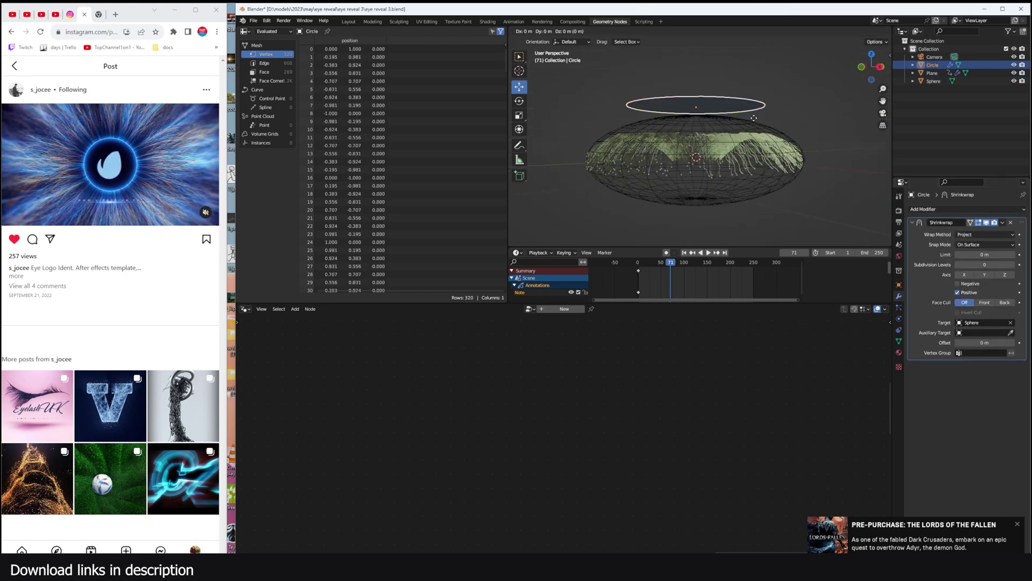
key(z)
click(761, 158)
Scale and position the circle to cap the sphere's upper half, and give it a level 2 Subdivision modifier.
key(s)
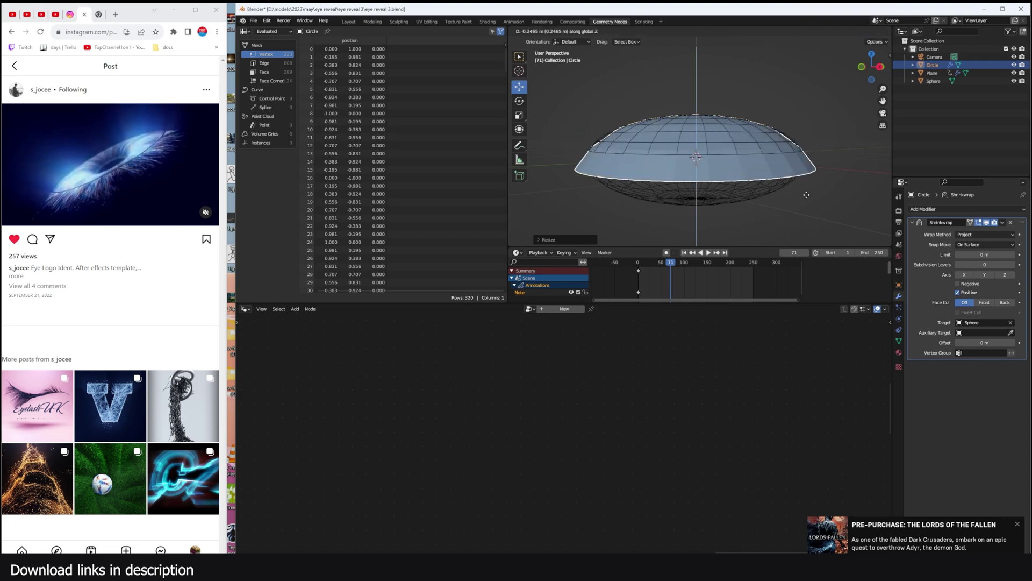
click(822, 172)
middle_drag(823, 172, 802, 187)
key(ctrl+2)
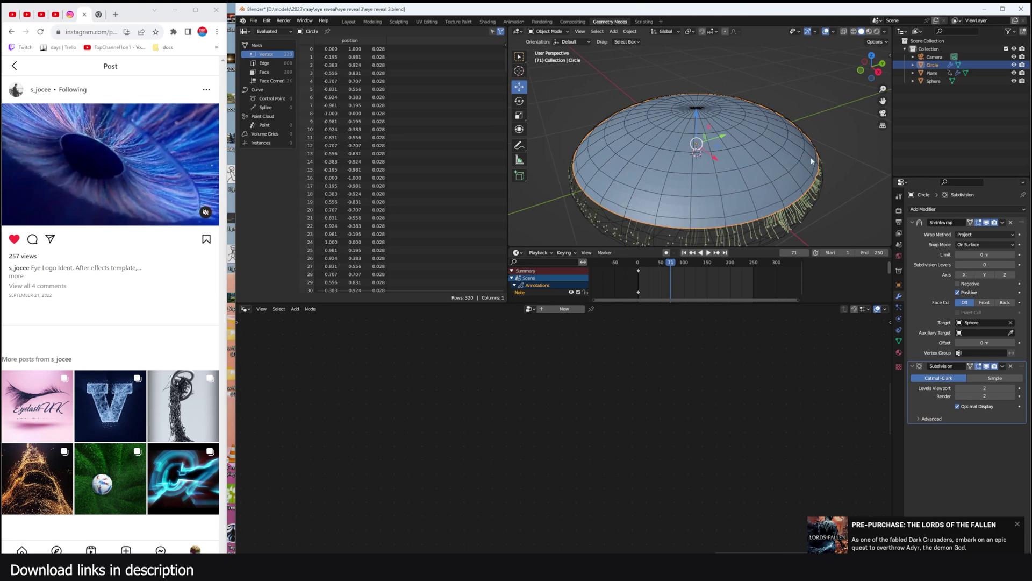
Move the flattened sphere into a new collection and exclude that collection from the view layer.
click(811, 145)
key(m)
click(779, 153)
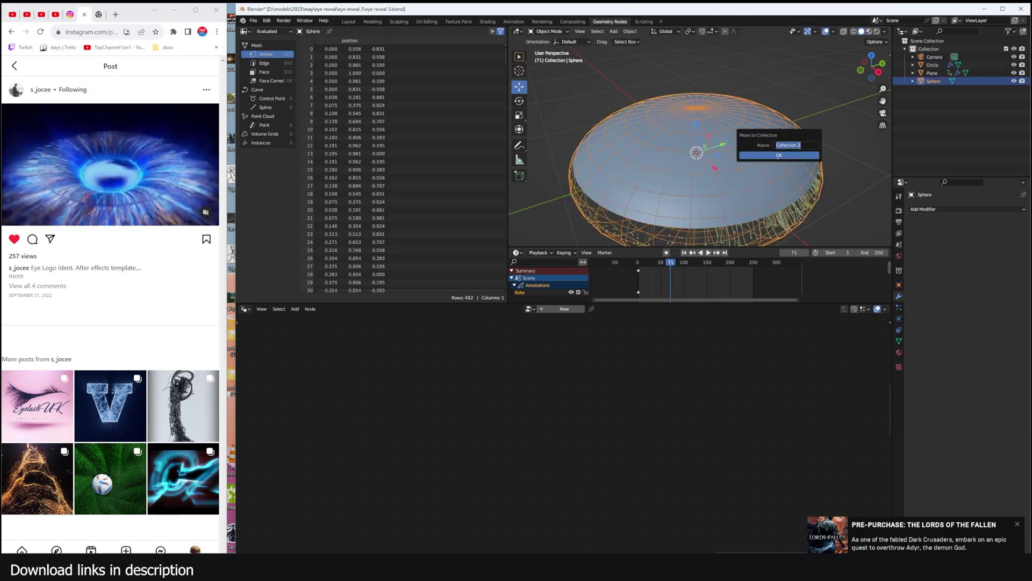
key(Return)
click(1006, 81)
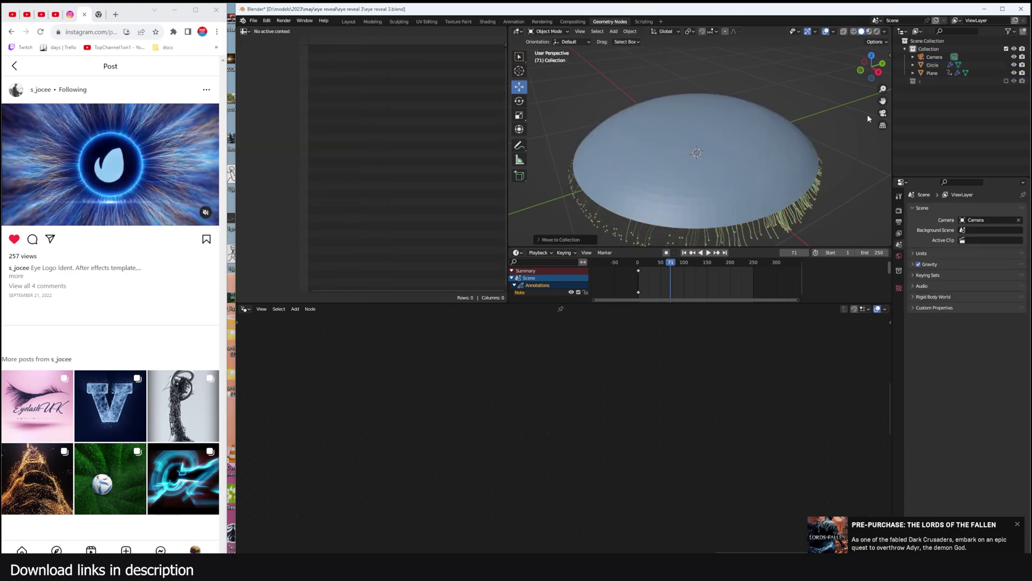
Apply smooth shading to the shrinkwrapped circle.
click(748, 154)
middle_drag(748, 154, 713, 160)
right_click(744, 137)
click(744, 138)
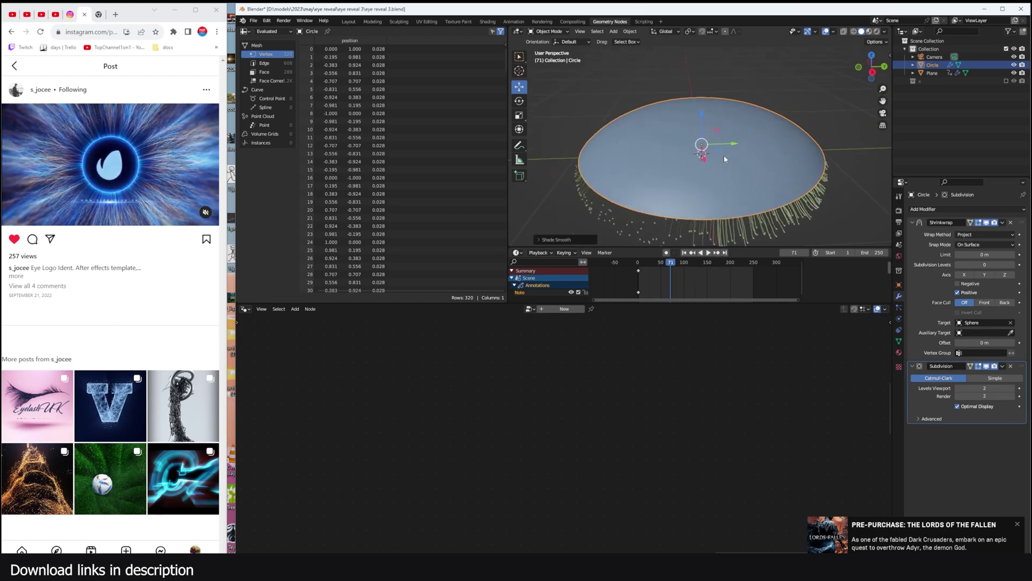
Keyframe the circle growing from a tiny scale at the timeline start to full size at frame 81, and play the animation.
key(s)
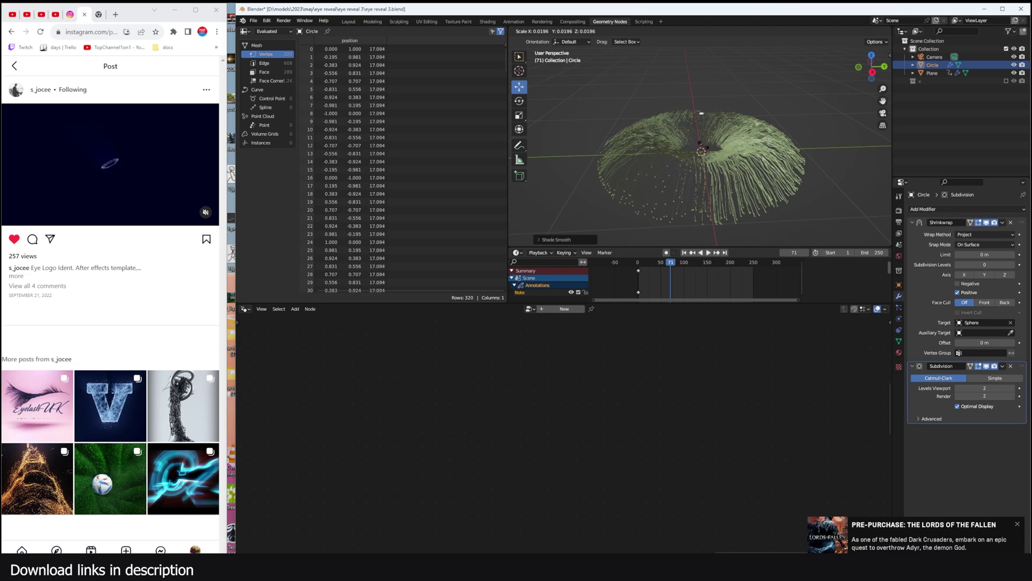
right_click(759, 201)
key(ctrl+z)
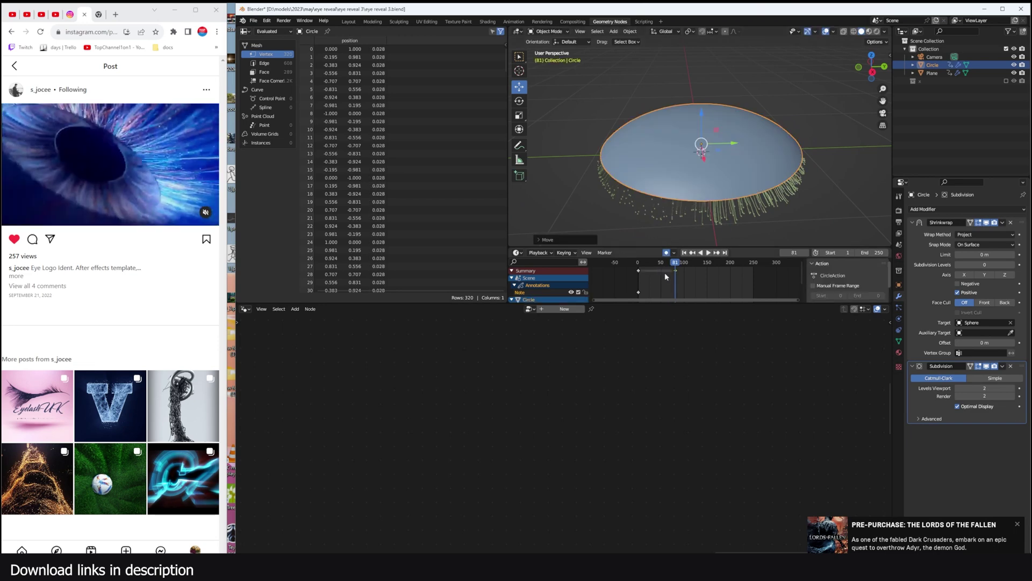
key(ctrl+z)
click(638, 263)
key(space)
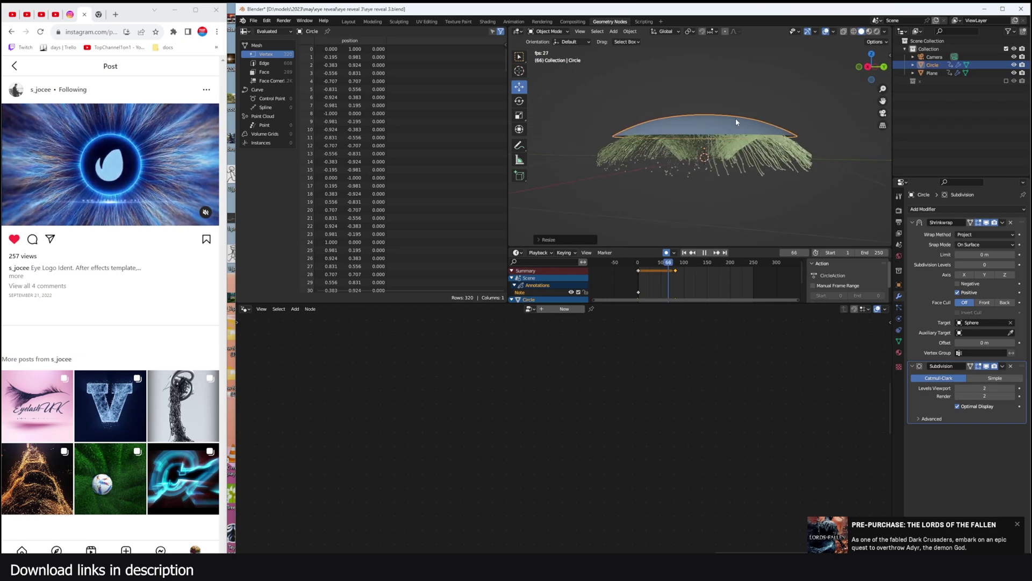
key(space)
Add a Solidify modifier with 0.025 m thickness to the circle and place it above the Subdivision modifier.
click(915, 224)
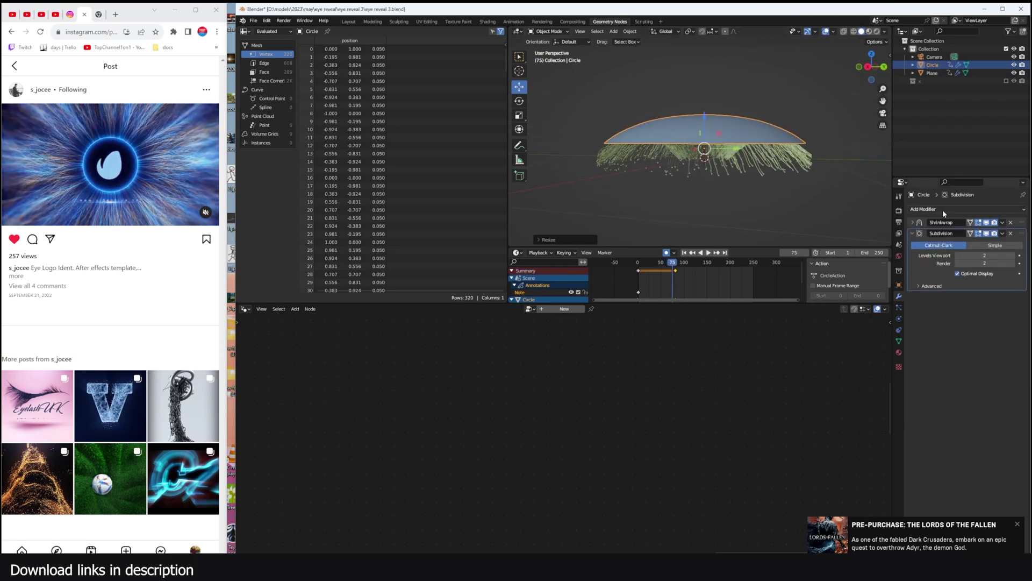
click(943, 210)
click(882, 348)
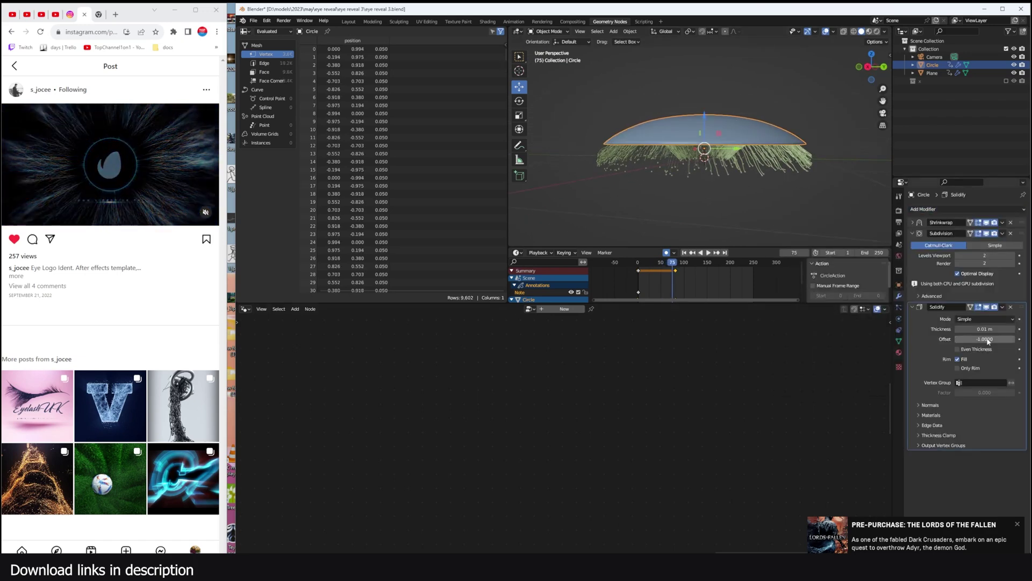
drag(1022, 307, 1015, 239)
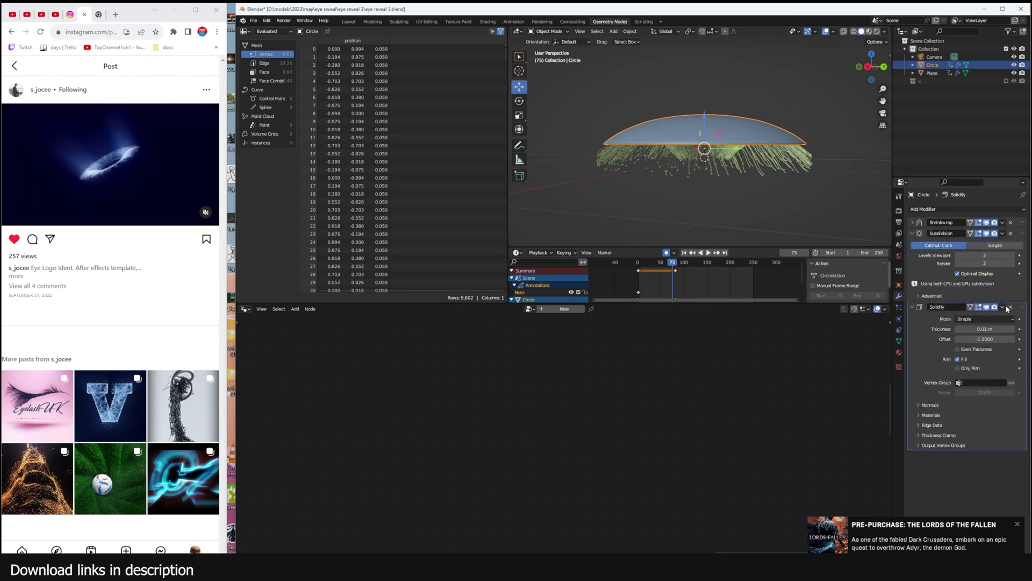
drag(1021, 307, 1016, 230)
middle_drag(744, 173, 747, 199)
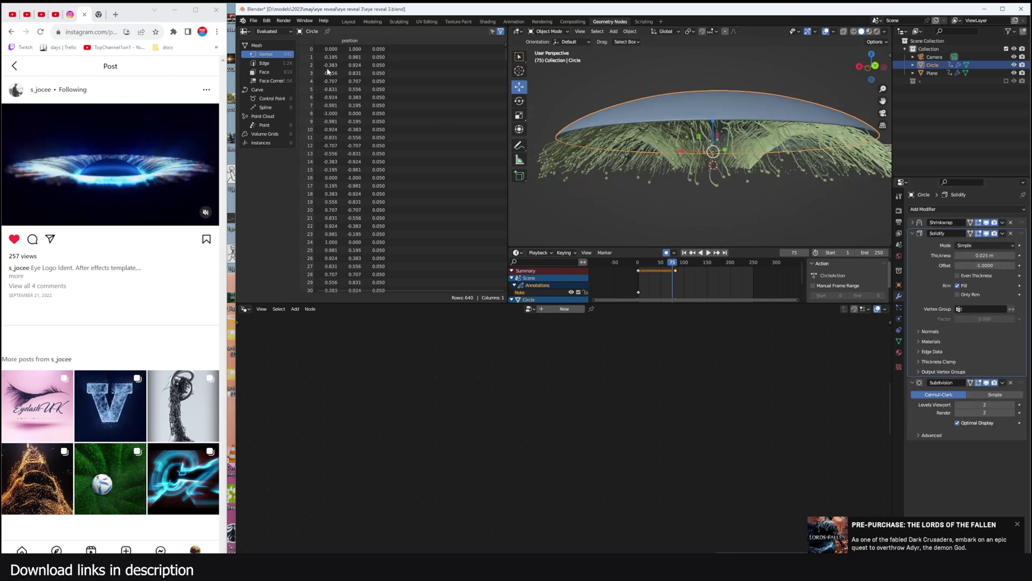
Turn the spreadsheet area into a 3D viewport and align the camera to its view of the dome.
click(248, 33)
click(279, 116)
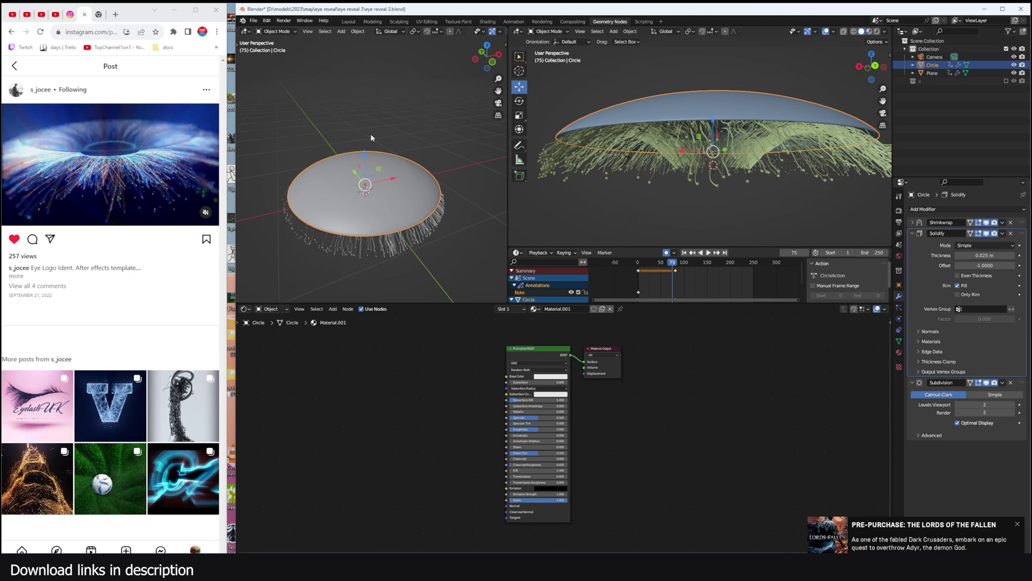
key(ctrl+alt+KP_0)
scroll(375, 128, down, 2)
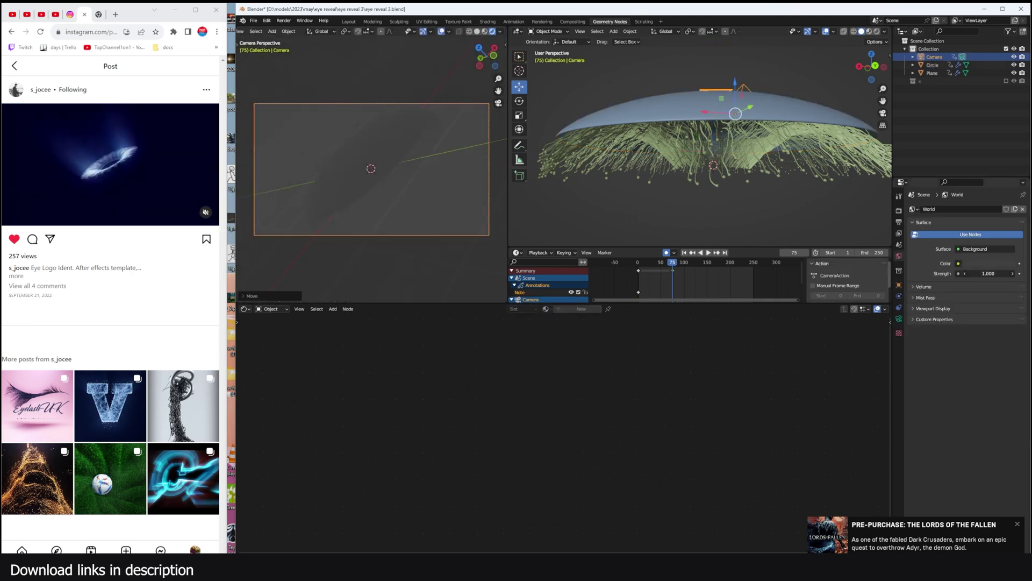
Set the world background strength to 0 and place an area light above the dome, angled toward it.
drag(988, 273, 934, 274)
scroll(782, 204, down, 4)
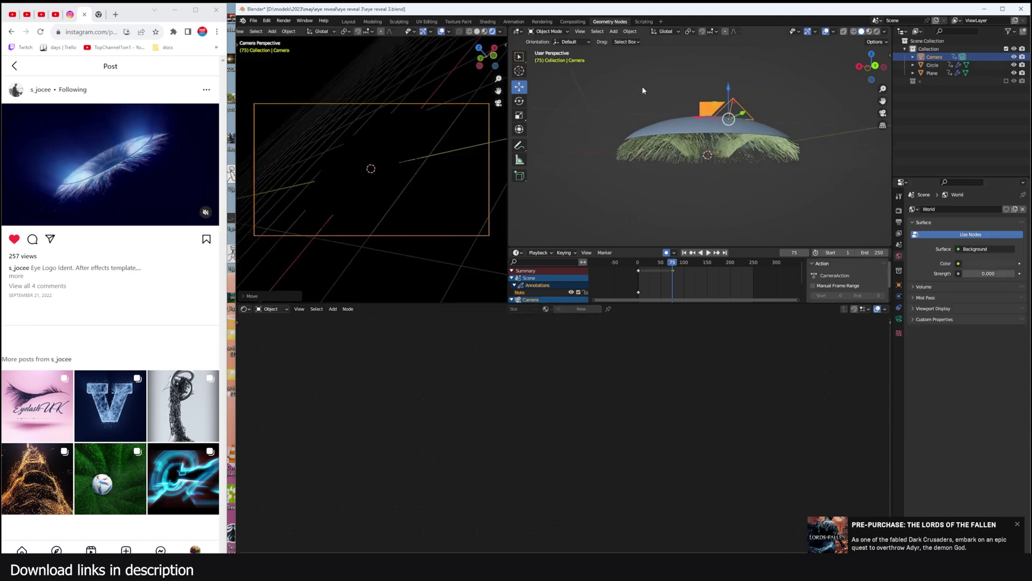
click(642, 86)
key(shift+a)
key(Escape)
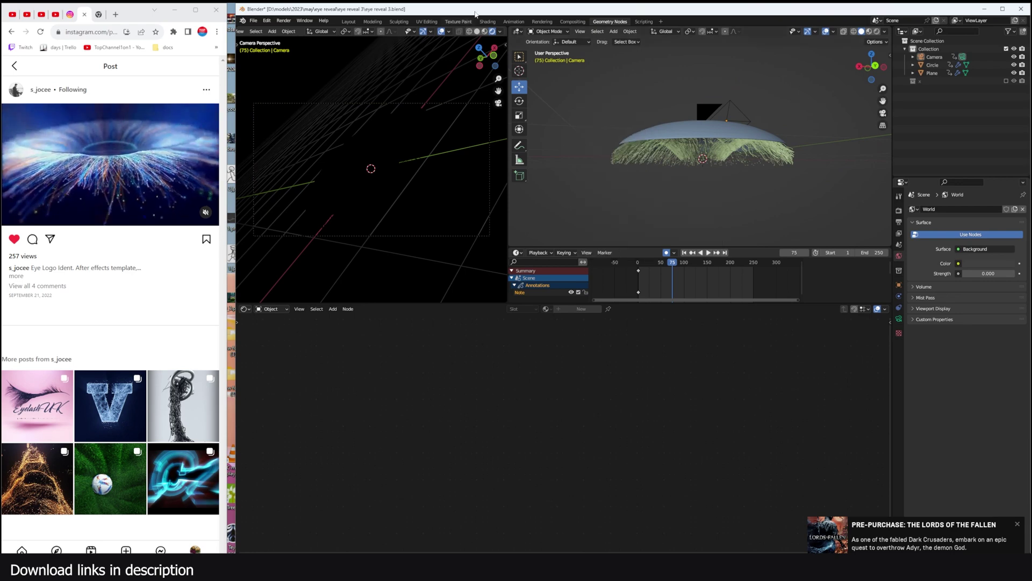
key(shift+a)
mouse_move(724, 221)
click(764, 255)
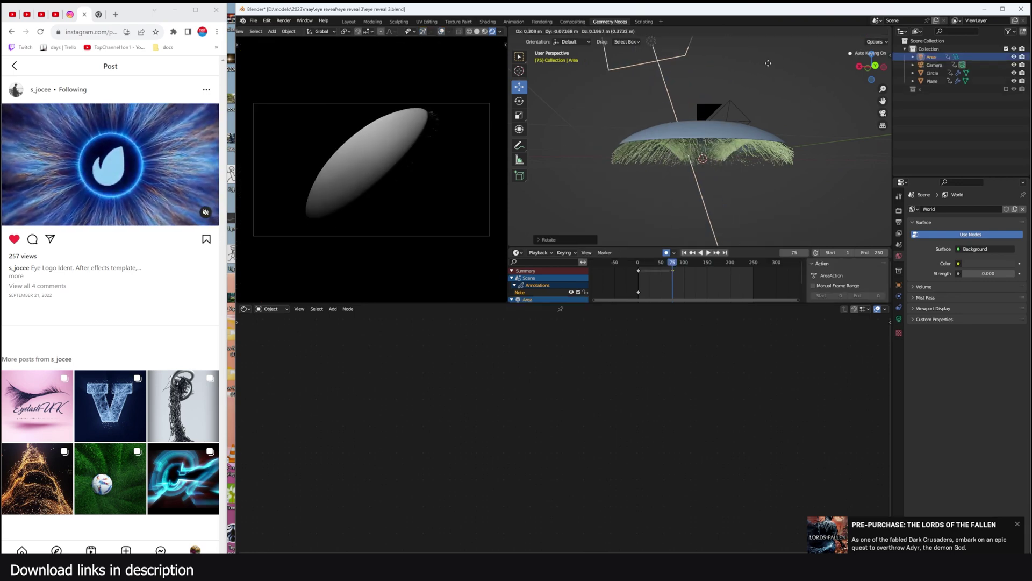
Replace the Principled BSDF in the dome's material with a Glass BSDF connected to the Material Output surface.
click(722, 127)
middle_drag(542, 382, 544, 381)
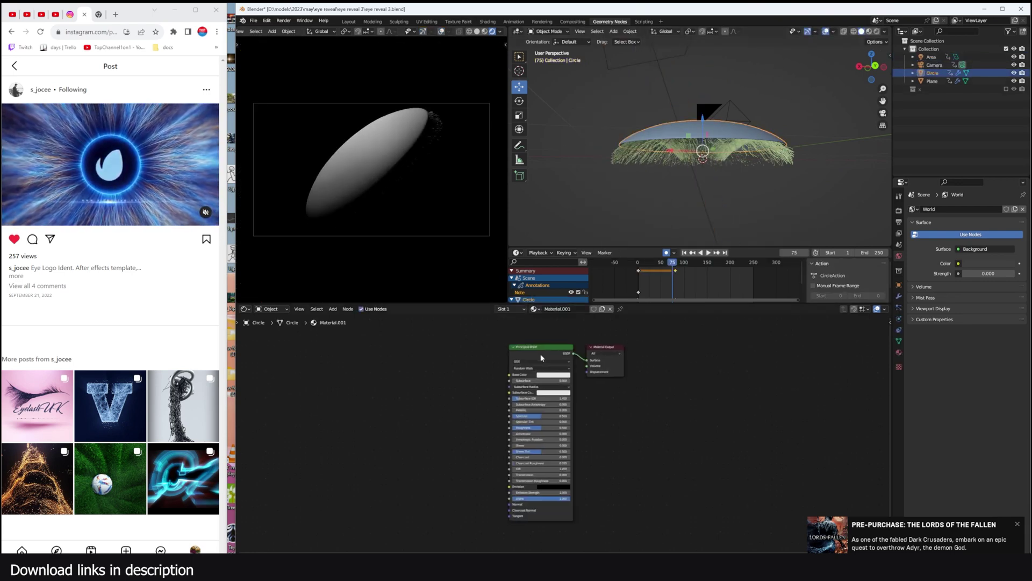
click(541, 354)
key(x)
key(shift+a)
click(498, 353)
text(glass)
key(Return)
click(521, 356)
drag(535, 355, 586, 360)
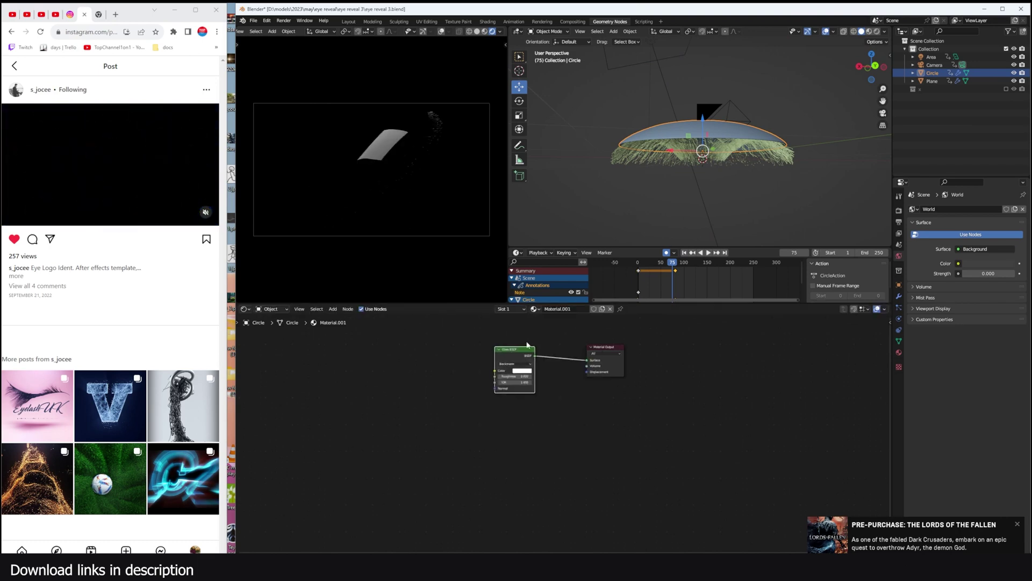
Change the area light's shape to a round disk.
click(663, 73)
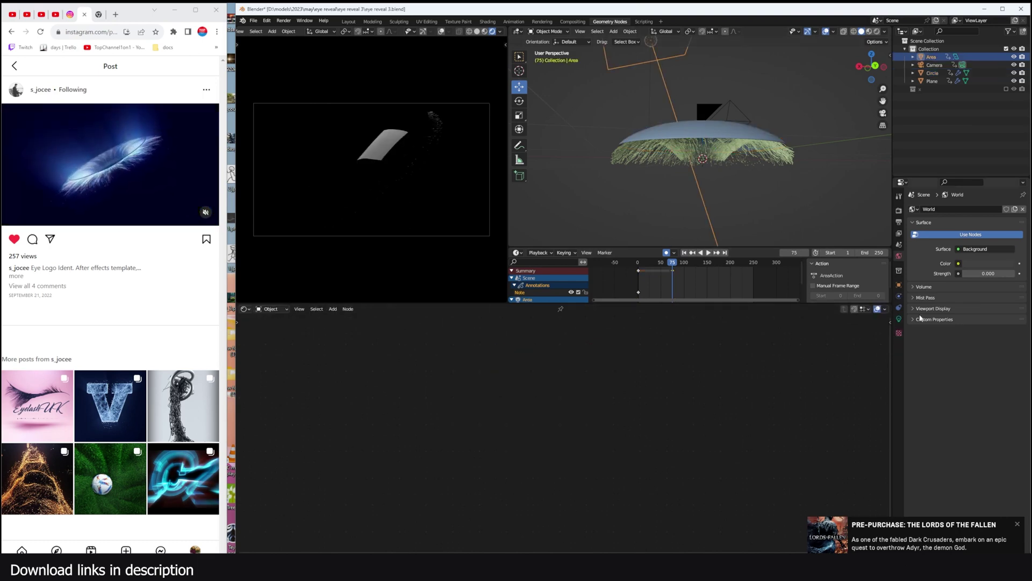
click(900, 319)
click(696, 166)
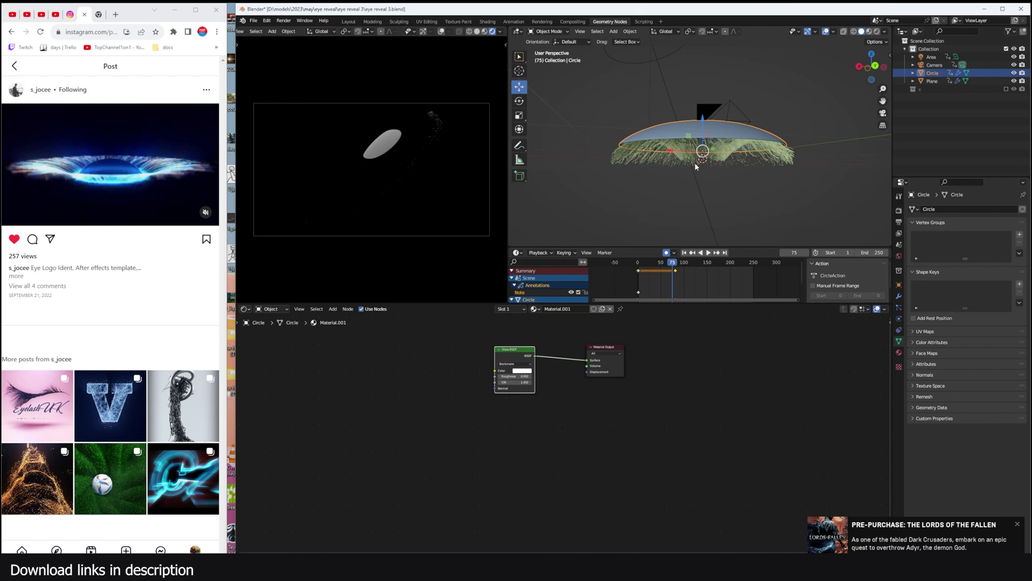
Switch the render engine to Cycles.
click(899, 210)
click(984, 209)
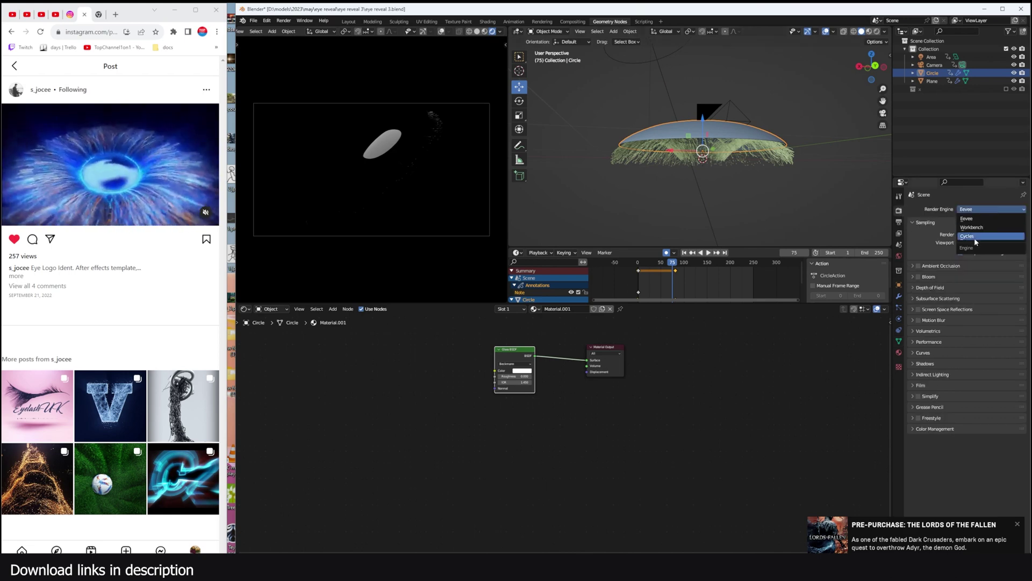
click(974, 238)
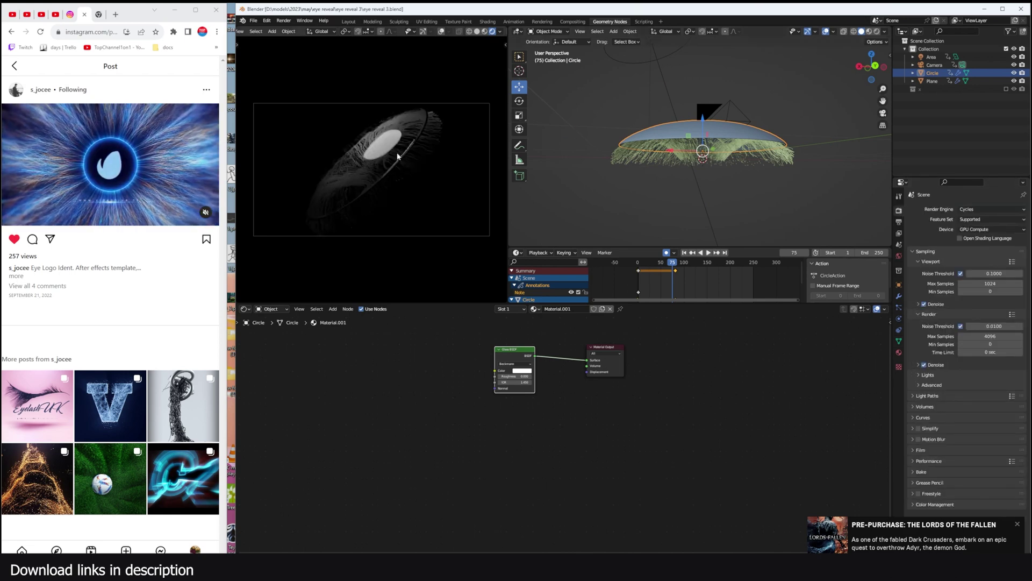
Select the plane with the mesh lines and split the node area into a Shader Editor and a Geometry Node Editor.
click(698, 155)
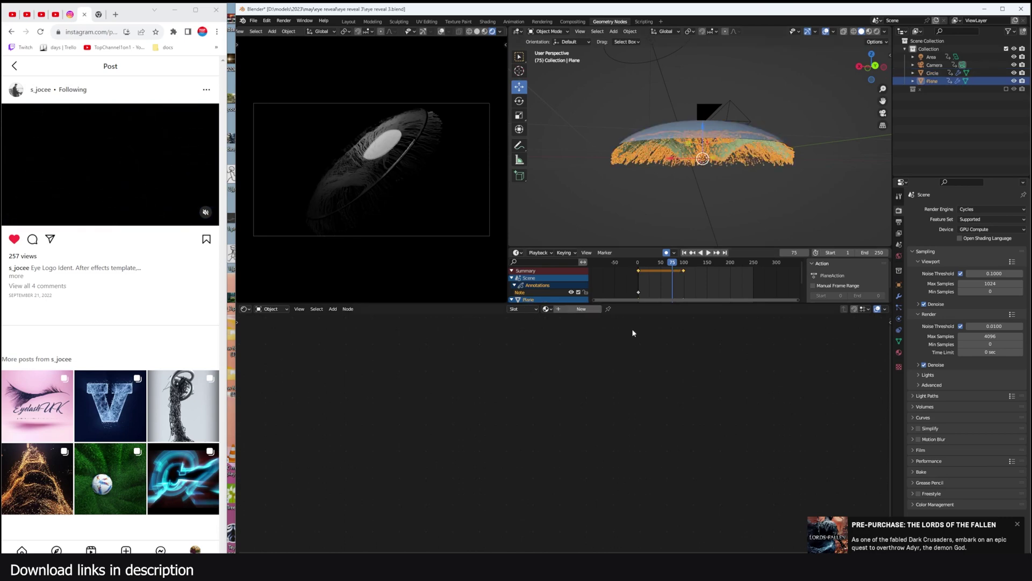
click(246, 309)
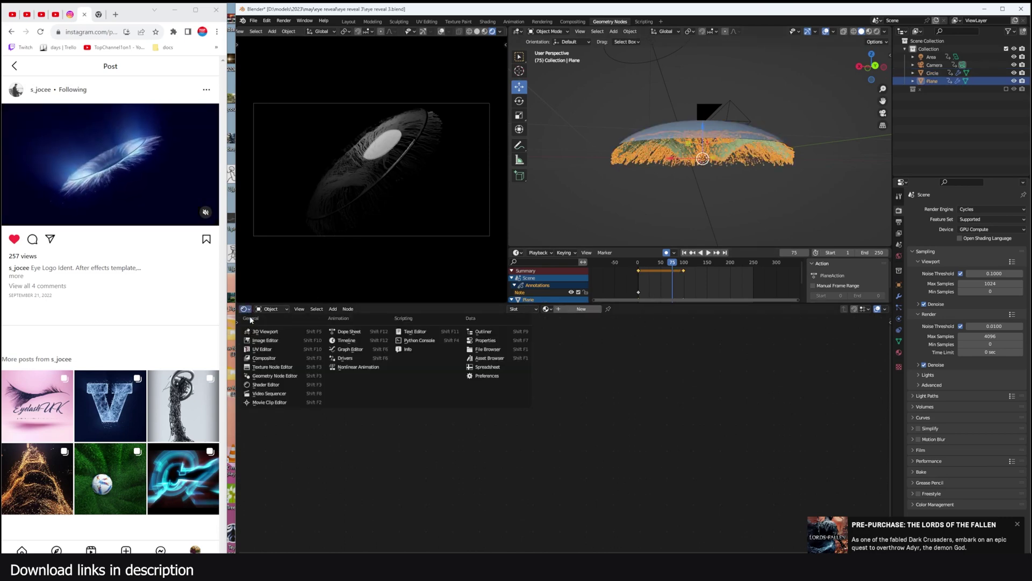
click(283, 385)
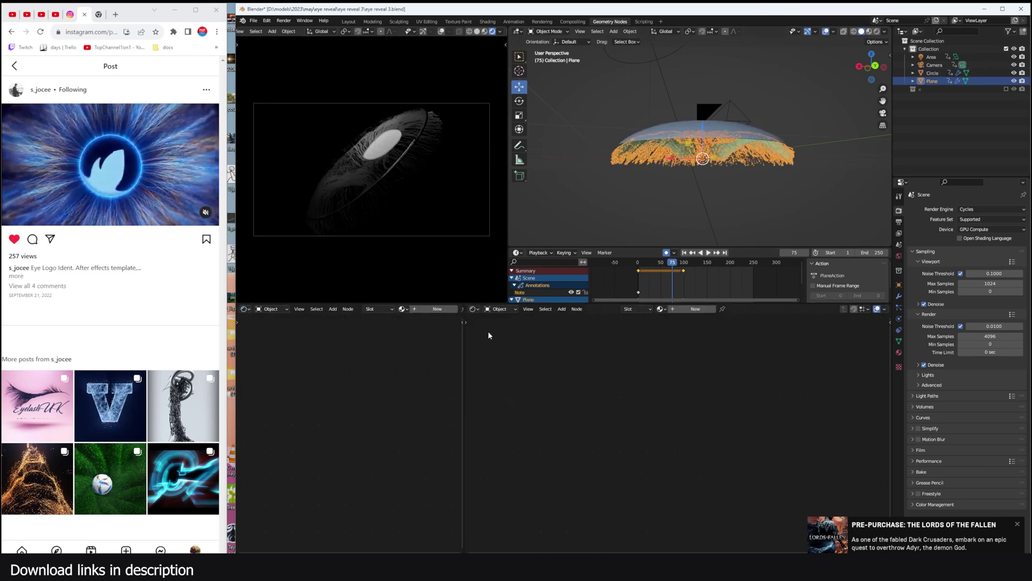
click(472, 309)
click(495, 371)
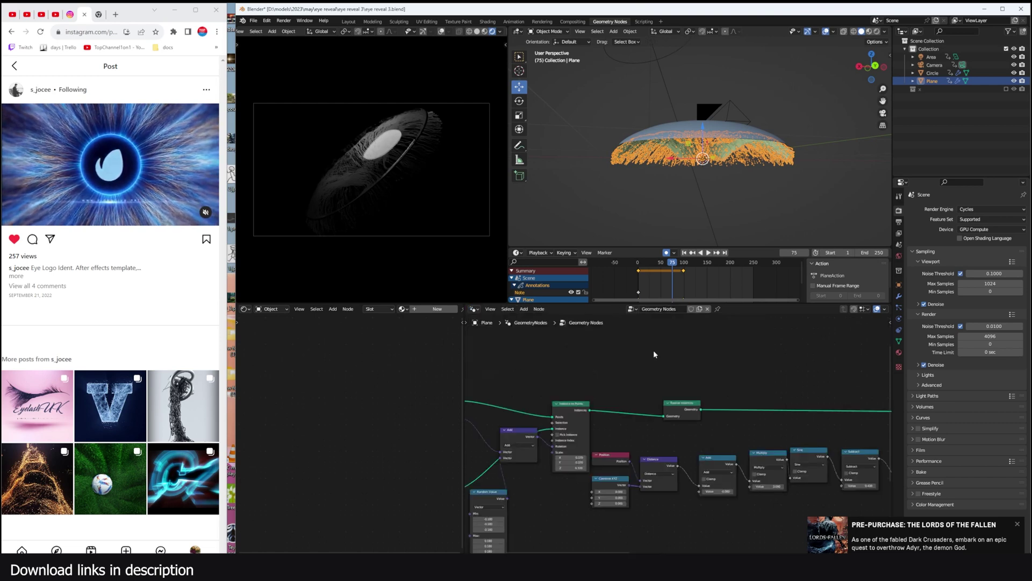
Insert a Set Material node between Curve to Mesh and Join Geometry in the plane's node tree.
scroll(669, 213, up, 5)
middle_drag(667, 213, 601, 196)
scroll(601, 195, down, 5)
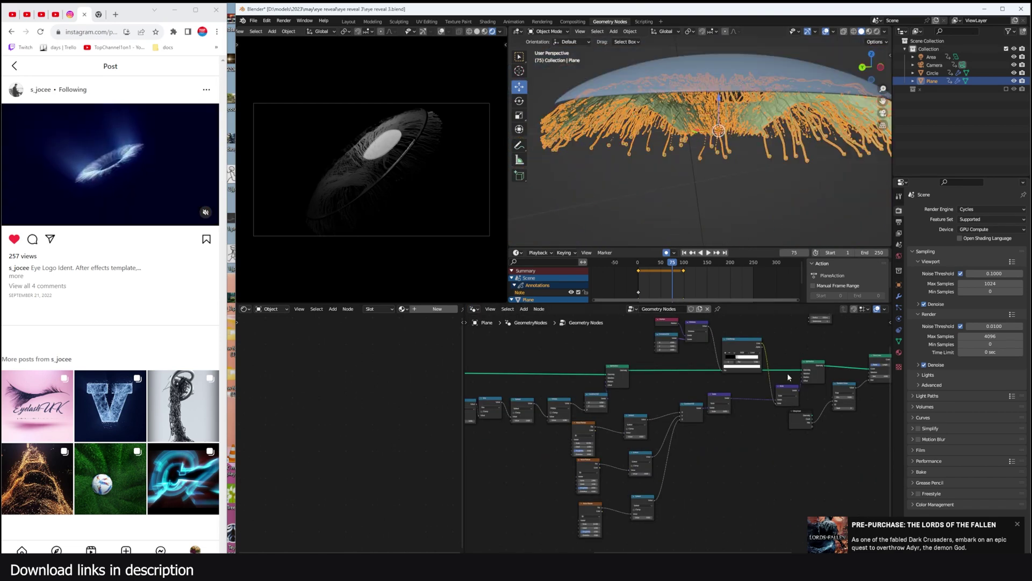
middle_drag(789, 376, 622, 392)
click(767, 392)
scroll(766, 391, up, 4)
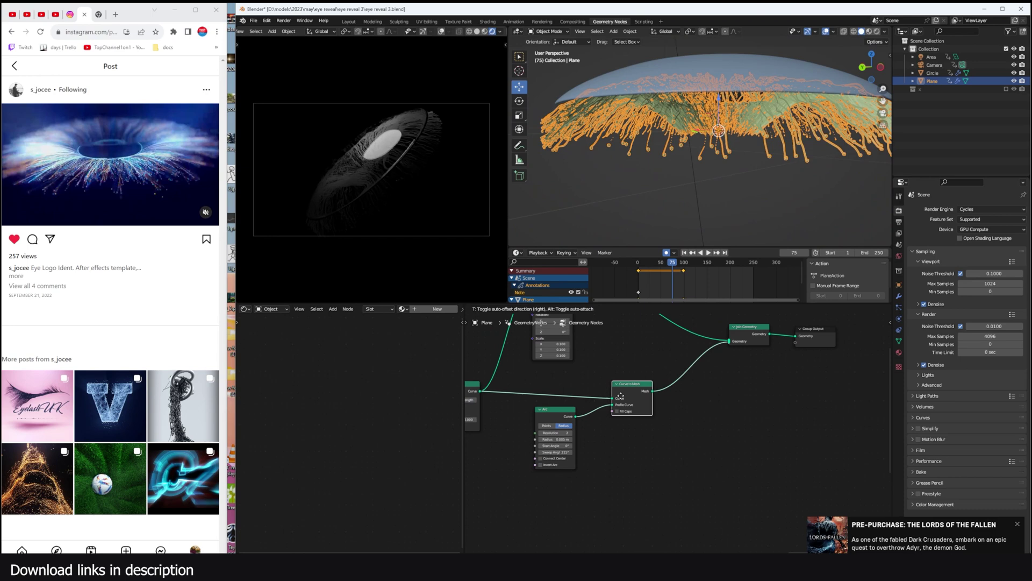
key(shift+a)
click(697, 386)
text(set)
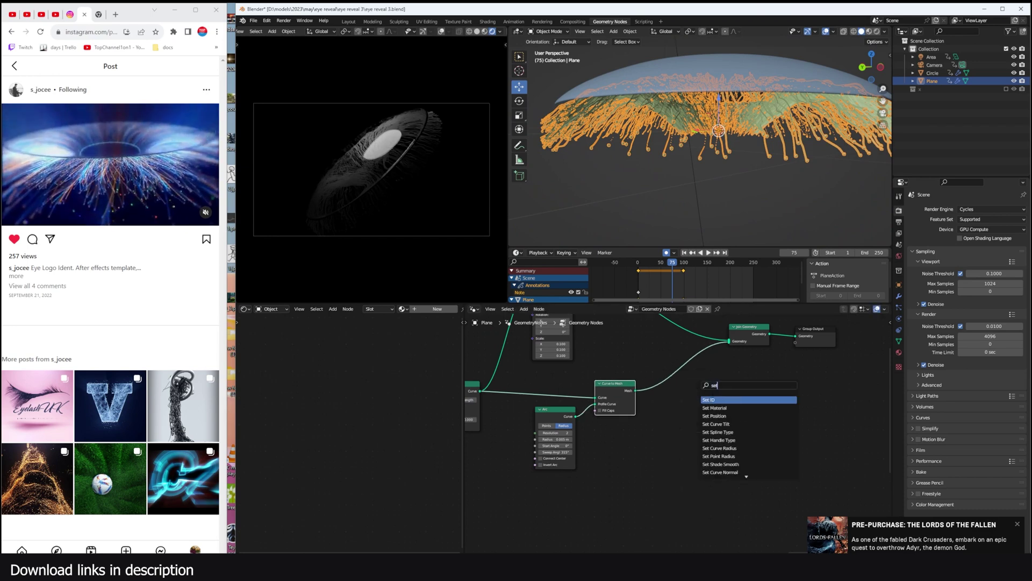
click(726, 407)
click(711, 387)
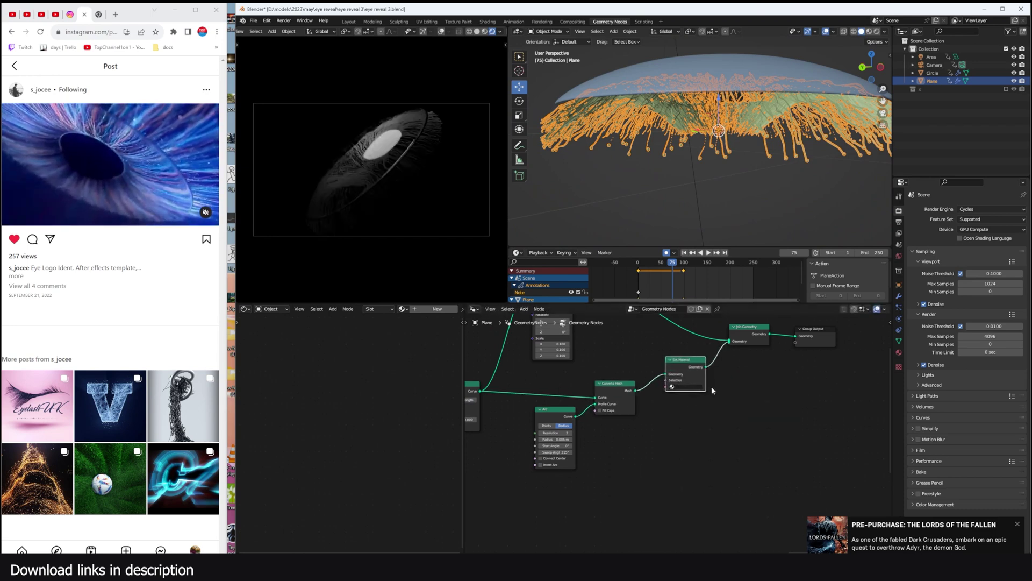
Create a new material for the plane and name it lights.
click(454, 312)
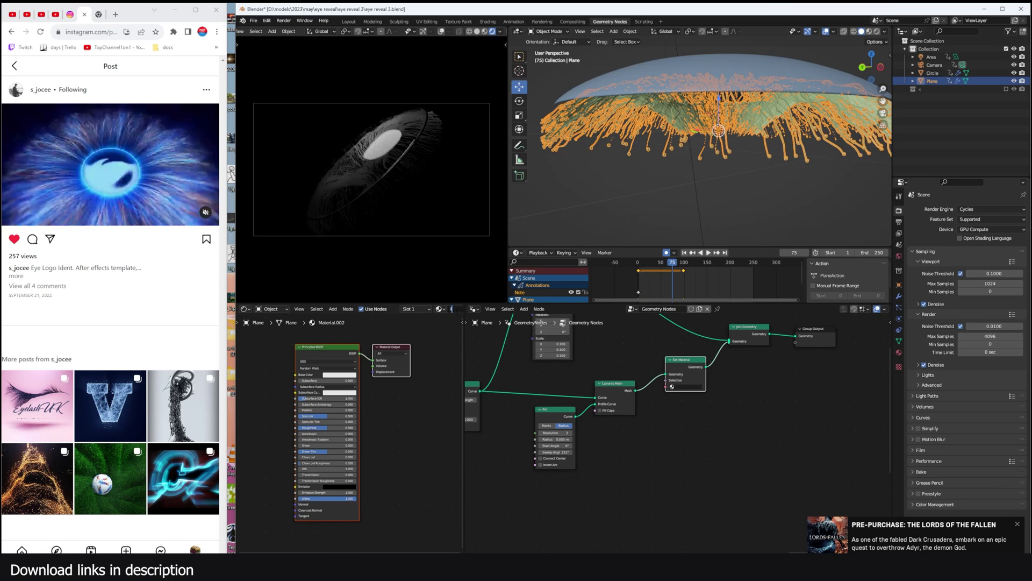
text(lights)
key(Return)
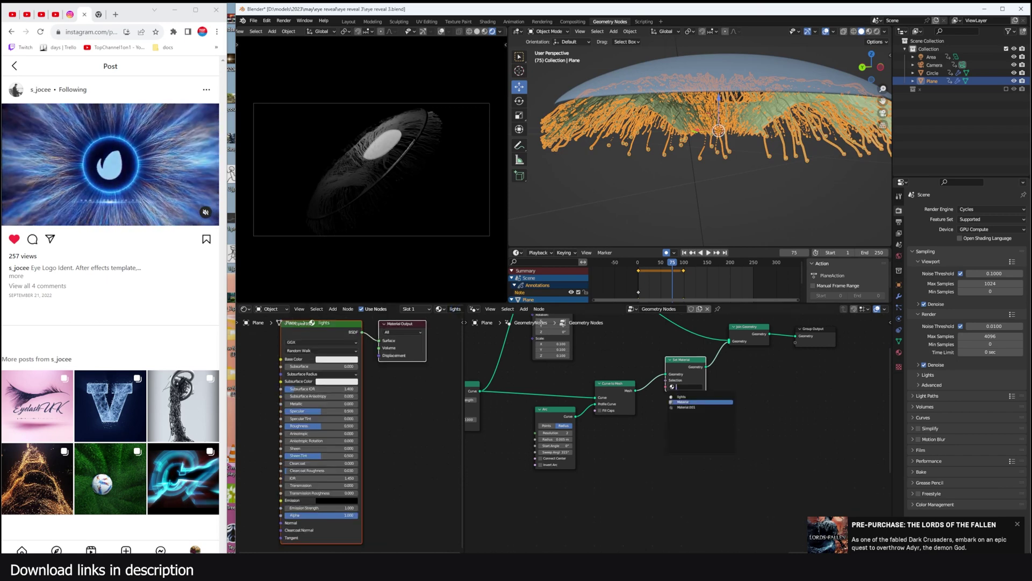
Assign the lights material to the Set Material node in the plane's geometry node tree.
key(Home)
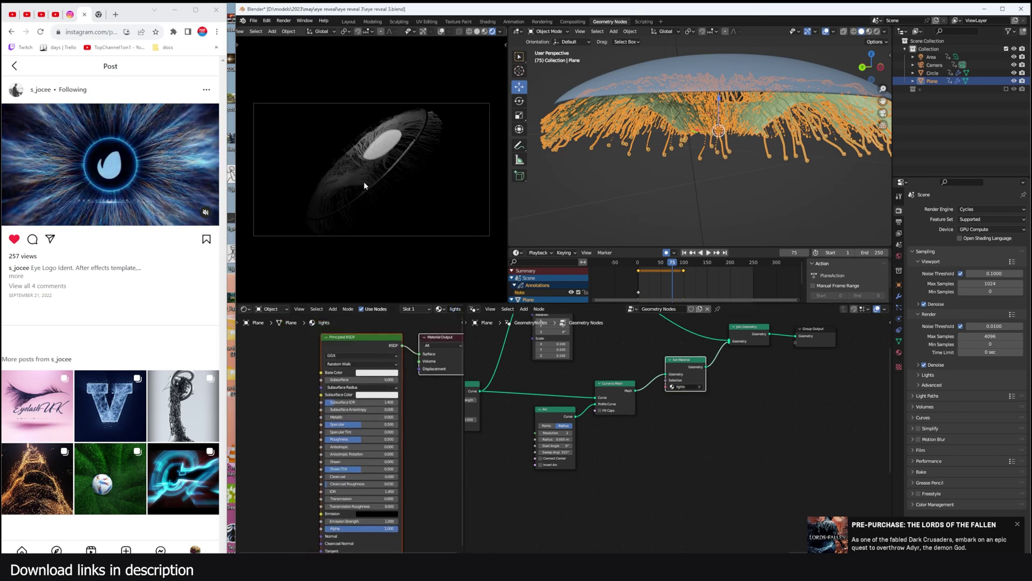
middle_drag(666, 463, 762, 496)
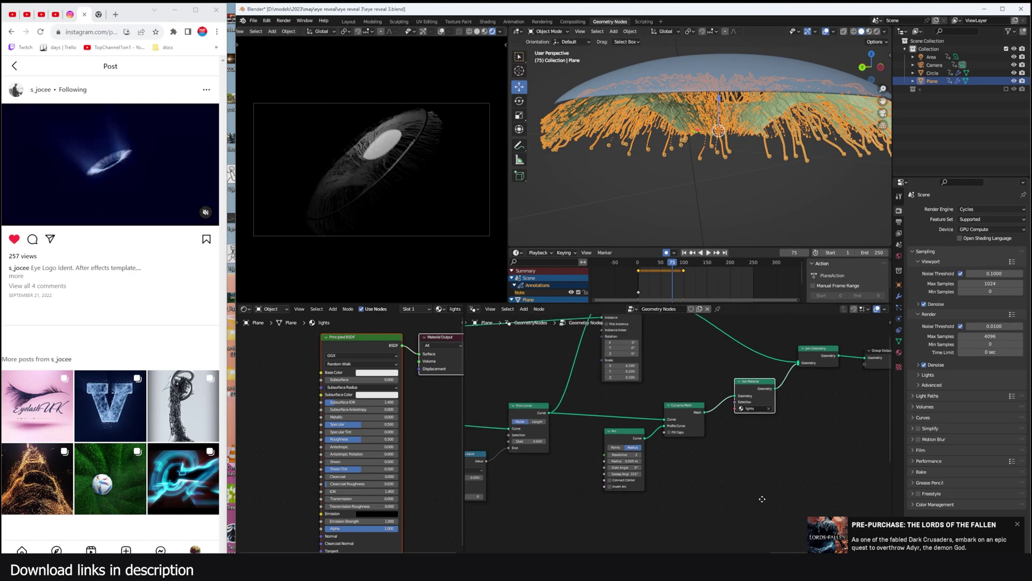
scroll(678, 455, down, 5)
middle_drag(620, 448, 756, 437)
scroll(757, 437, up, 3)
middle_drag(598, 408, 662, 409)
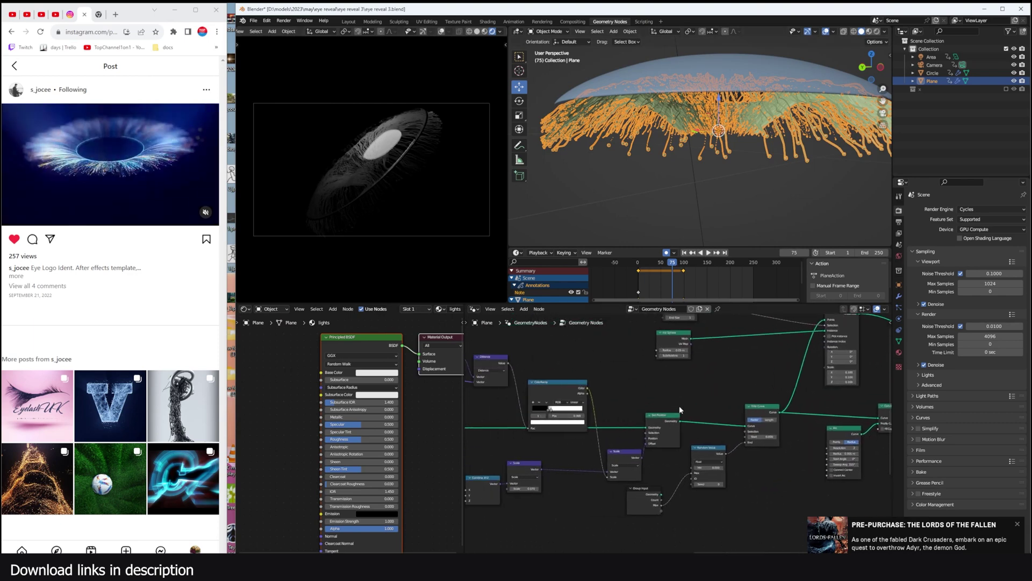
Move the Curve to Mesh and Arc nodes away from Trim Curve to free space between them.
middle_drag(729, 399, 637, 421)
click(670, 431)
scroll(699, 445, up, 5)
middle_drag(838, 425, 716, 426)
drag(767, 408, 671, 471)
key(g)
click(730, 481)
click(662, 414)
Insert a Capture Attribute node between Trim Curve and Curve to Mesh and set its domain to Spline.
key(shift+a)
key(c)
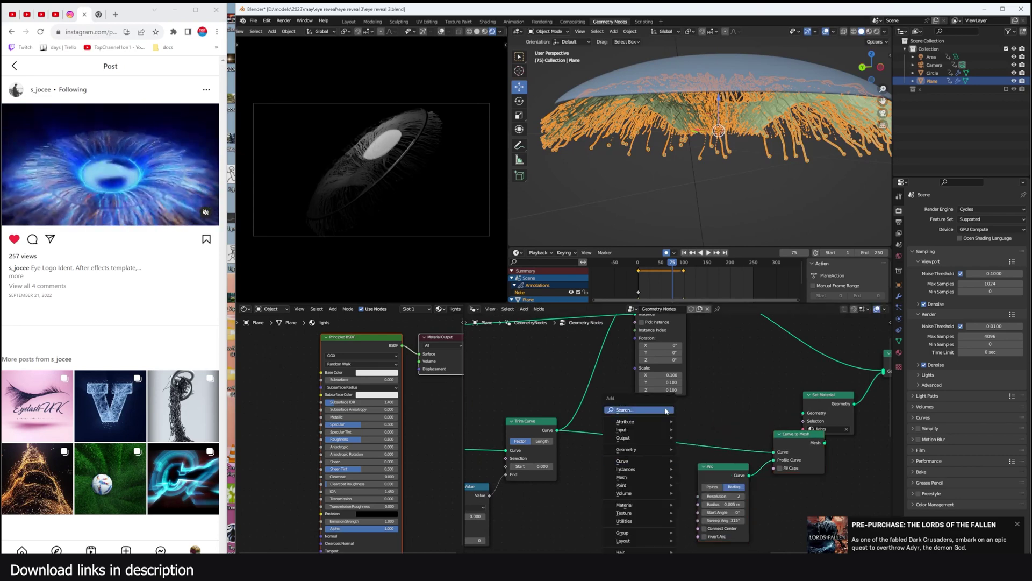
click(666, 411)
text(cap)
key(Return)
click(678, 434)
middle_drag(659, 444, 692, 410)
scroll(692, 411, up, 3)
click(715, 420)
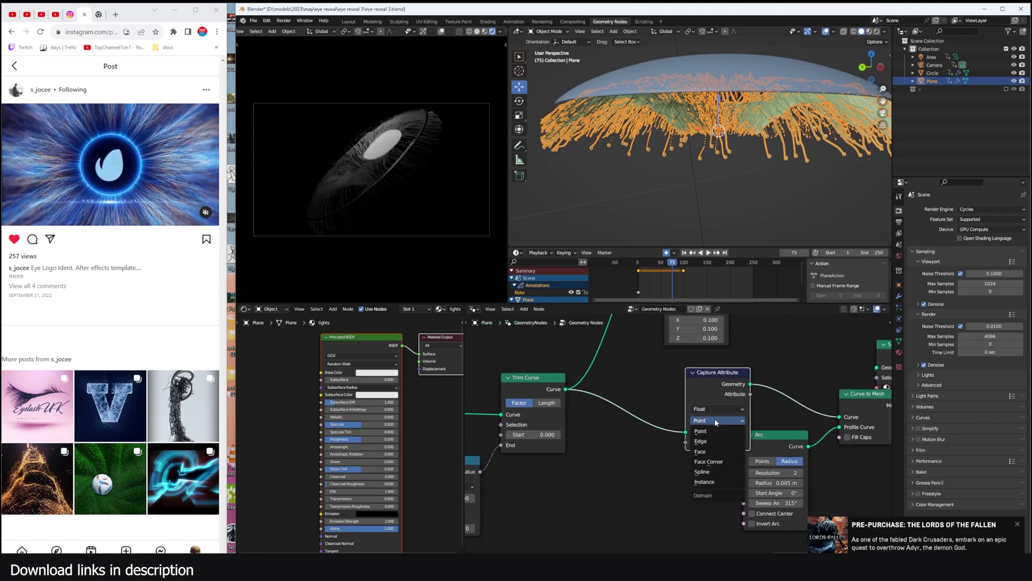
click(695, 470)
Add a Random Value node and feed it into the Value input of Capture Attribute.
middle_drag(629, 456, 647, 418)
key(shift+a)
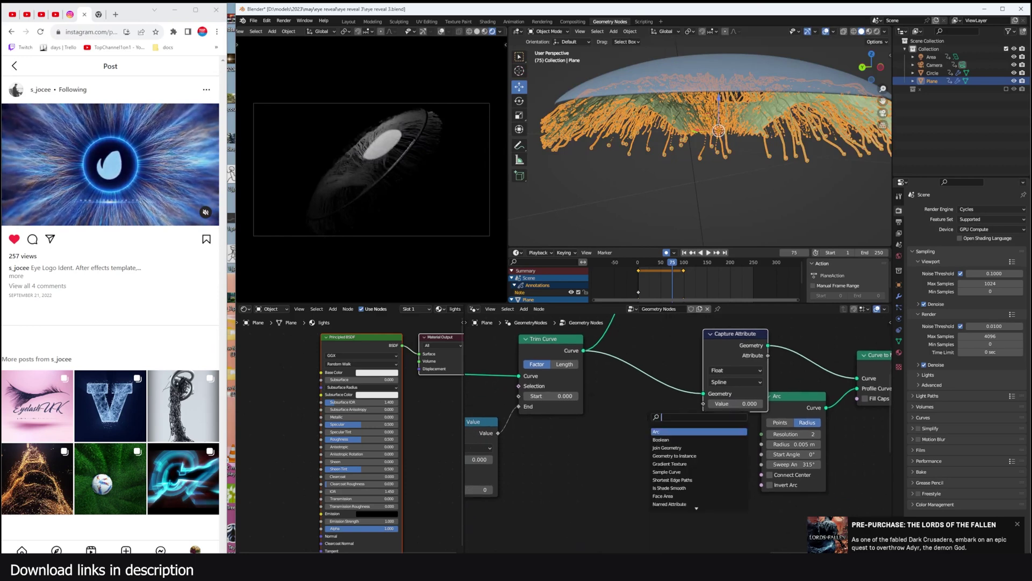
text(random)
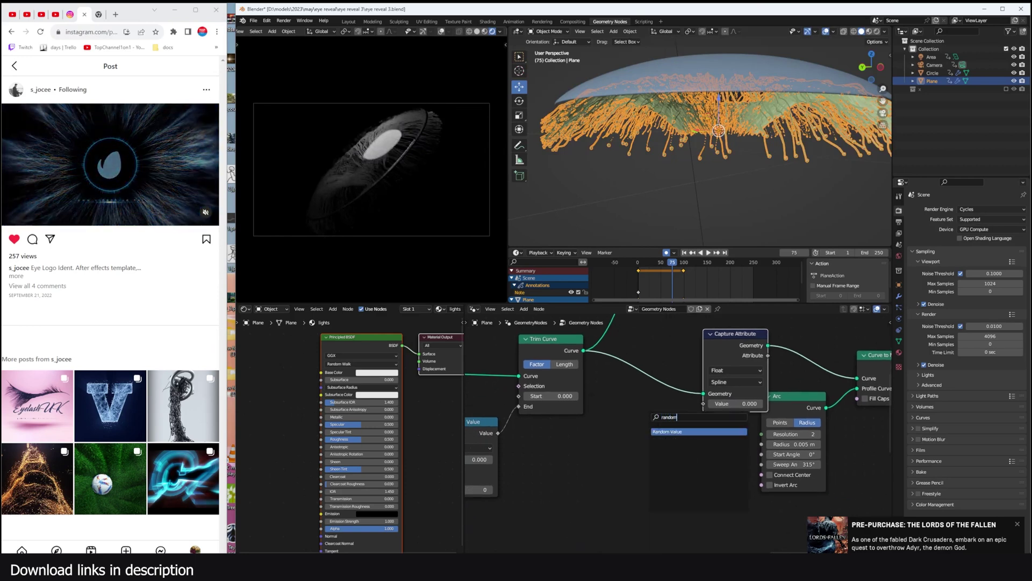
key(Return)
drag(697, 404, 703, 403)
Rearrange the Set Material and Curve to Mesh nodes to leave a gap between them.
middle_drag(842, 373, 693, 378)
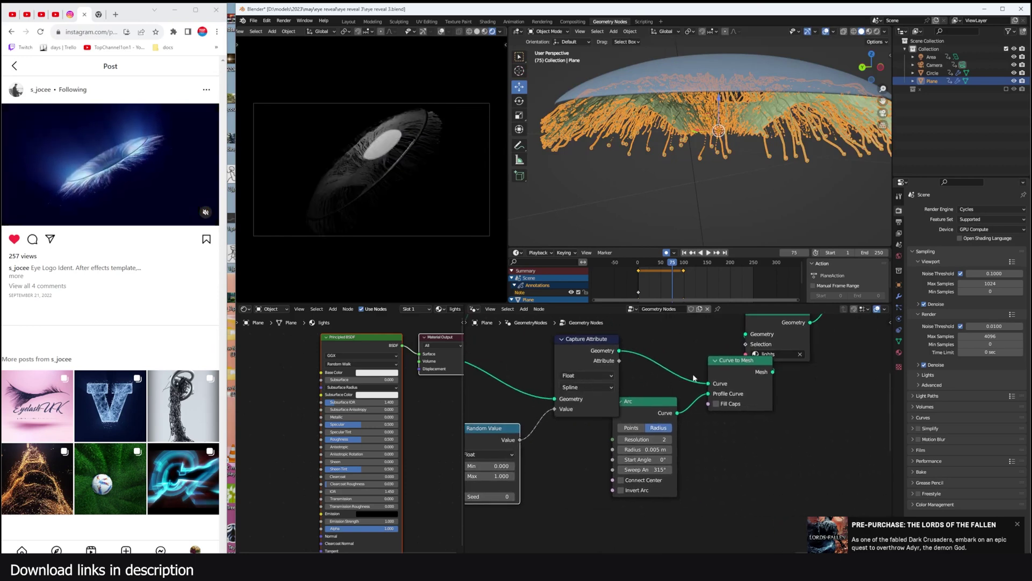
middle_drag(753, 356, 632, 439)
drag(652, 405, 751, 397)
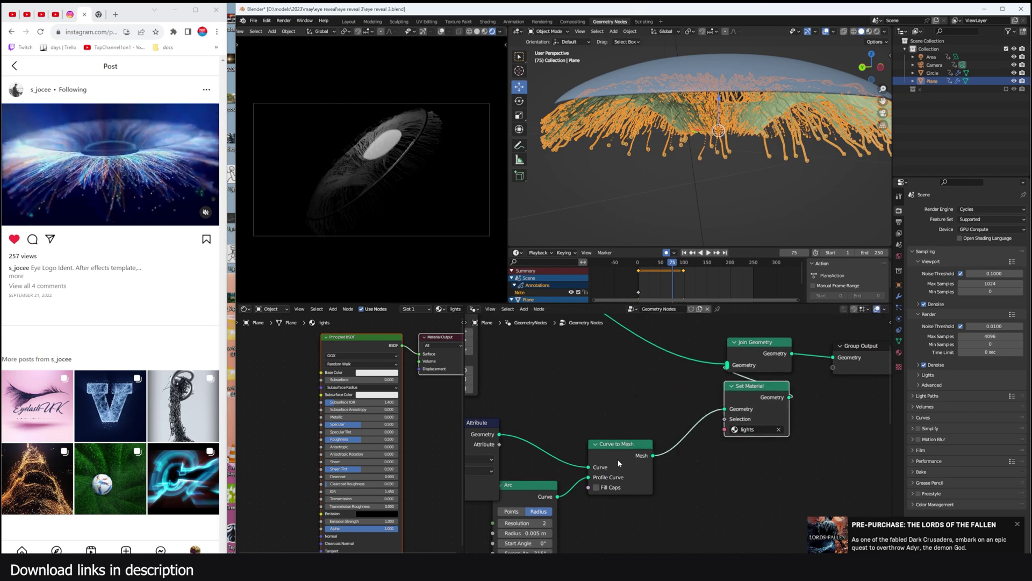
drag(626, 453, 721, 456)
middle_drag(646, 462, 679, 436)
key(shift+a)
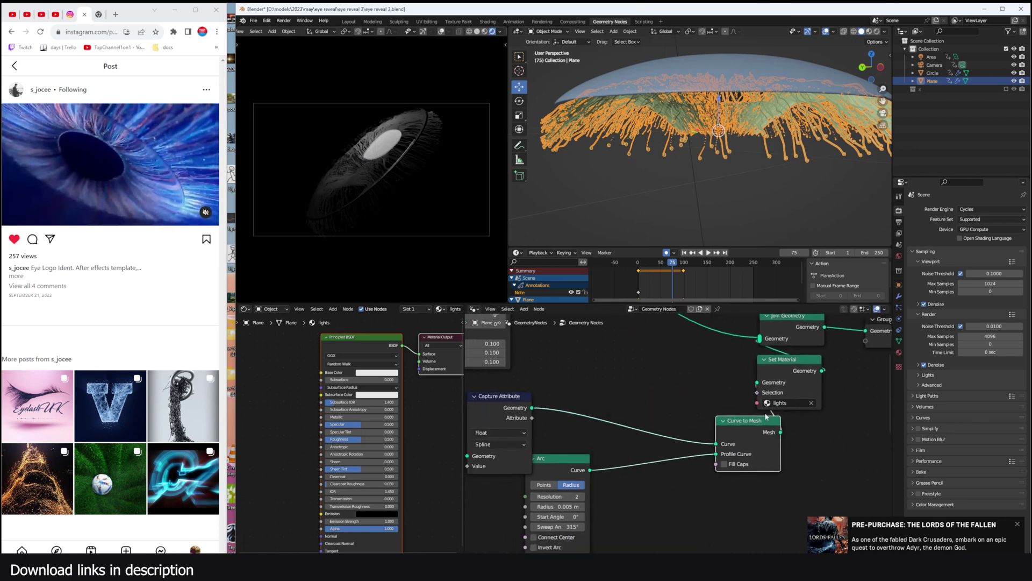
drag(770, 419, 688, 426)
Insert a Store Named Attribute node between Curve to Mesh and Set Material and name the attribute random.
key(shift+a)
text(st)
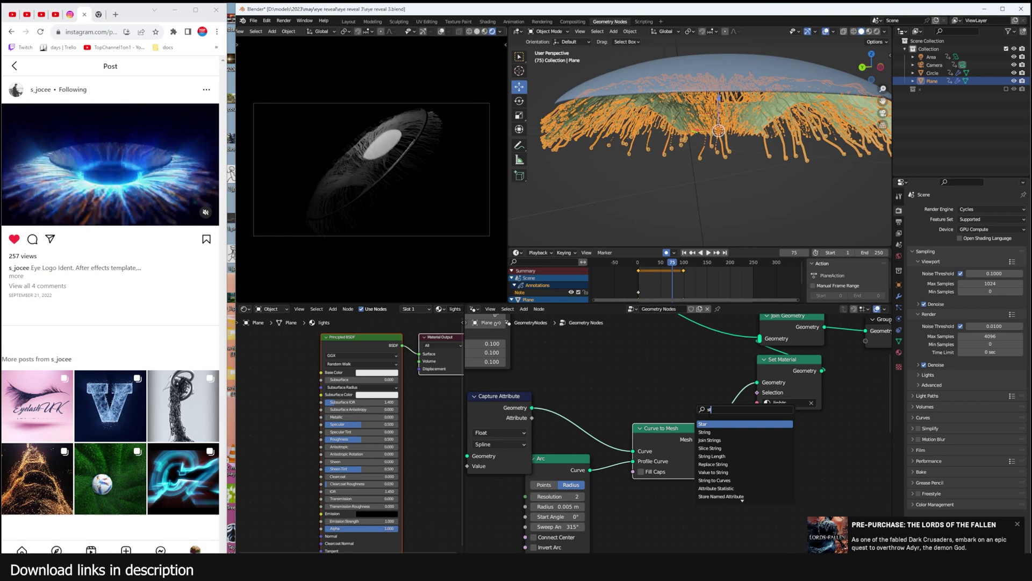
text(or)
key(Return)
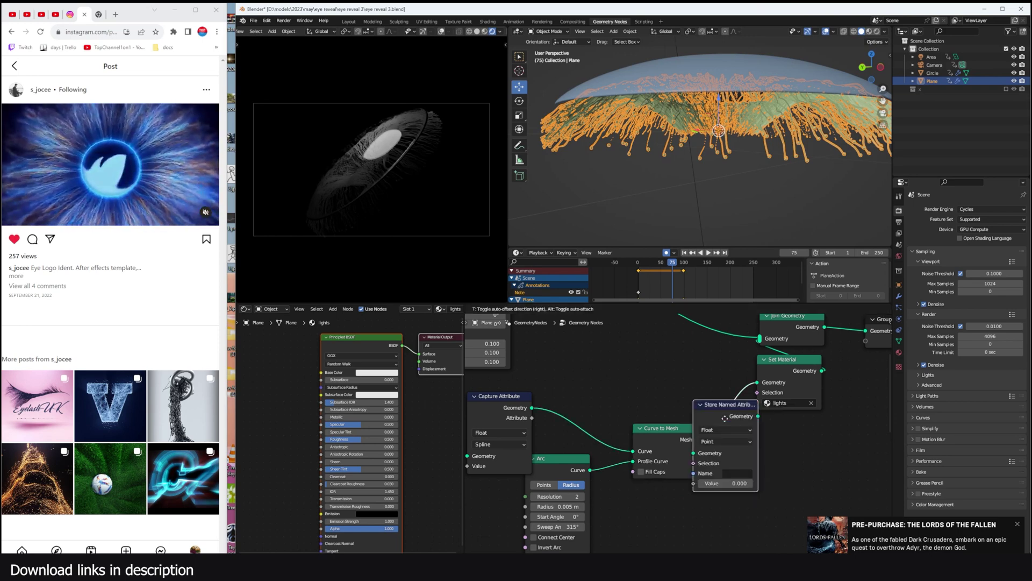
click(782, 440)
click(765, 471)
text(rano)
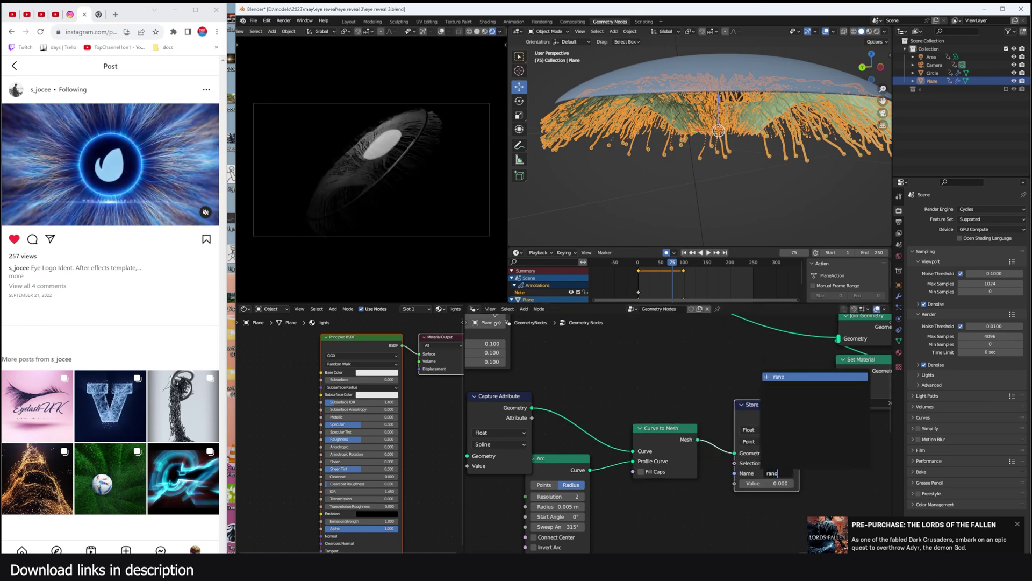
text(dom)
key(Return)
Connect the Attribute output of Capture Attribute to the Value input of Store Named Attribute.
middle_drag(717, 459, 737, 440)
drag(552, 398, 765, 467)
middle_drag(477, 389, 577, 398)
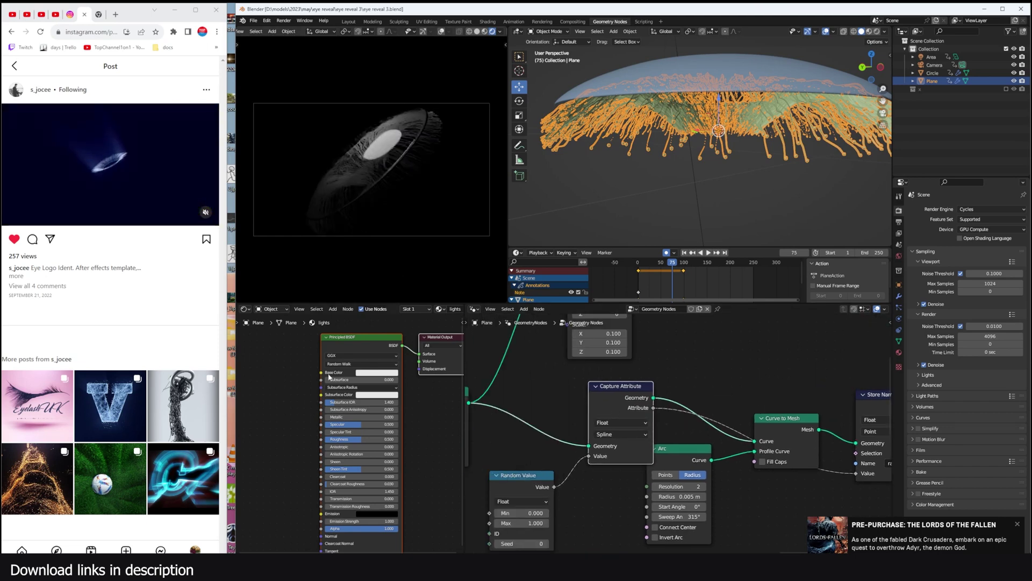
Add an Attribute node to the lights material and preview its Color output.
middle_drag(344, 403, 396, 403)
scroll(395, 402, down, 1)
scroll(816, 473, down, 2)
middle_drag(816, 473, 798, 469)
click(282, 399)
key(shift+a)
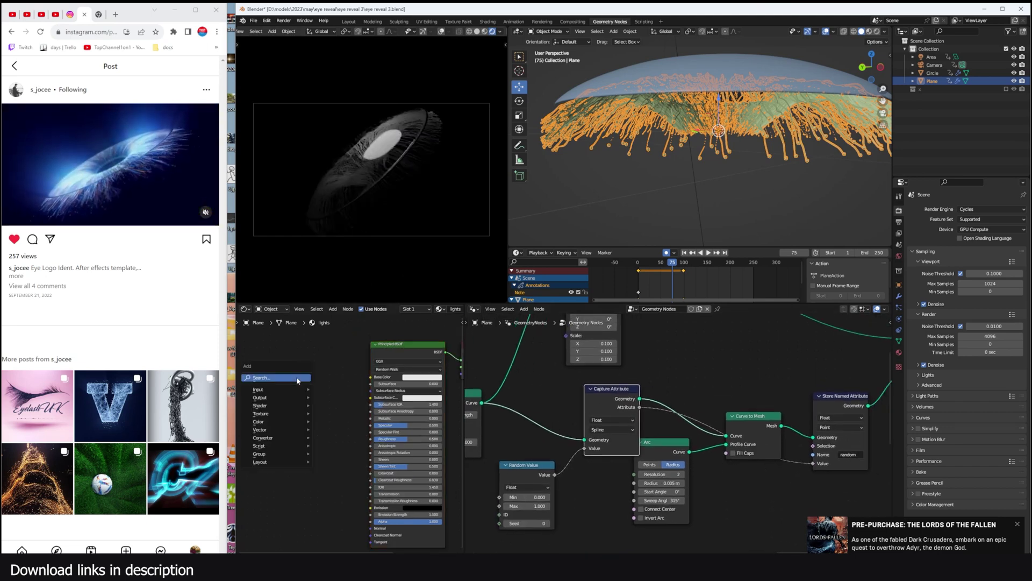
click(296, 378)
text(att)
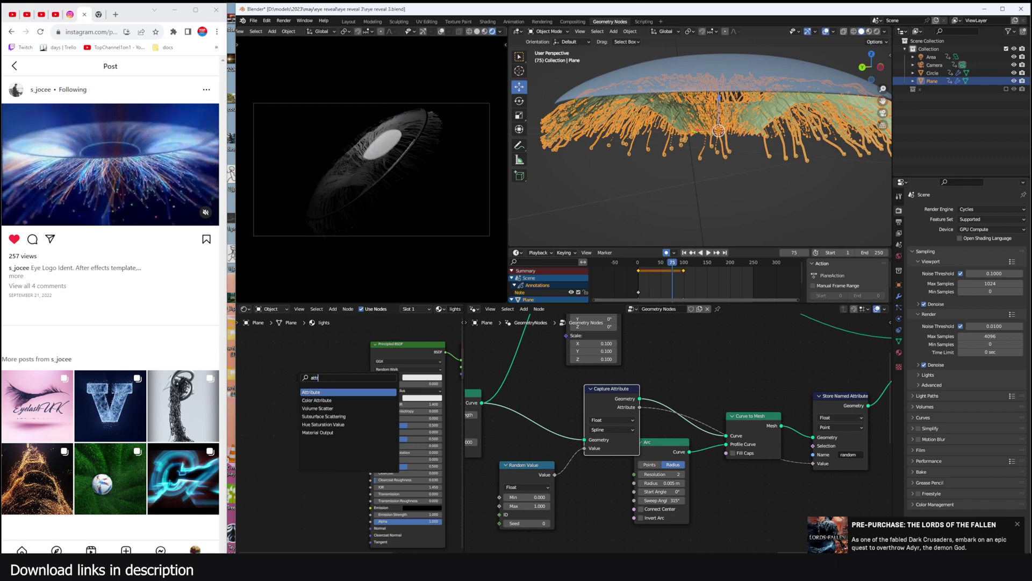
click(317, 392)
click(311, 392)
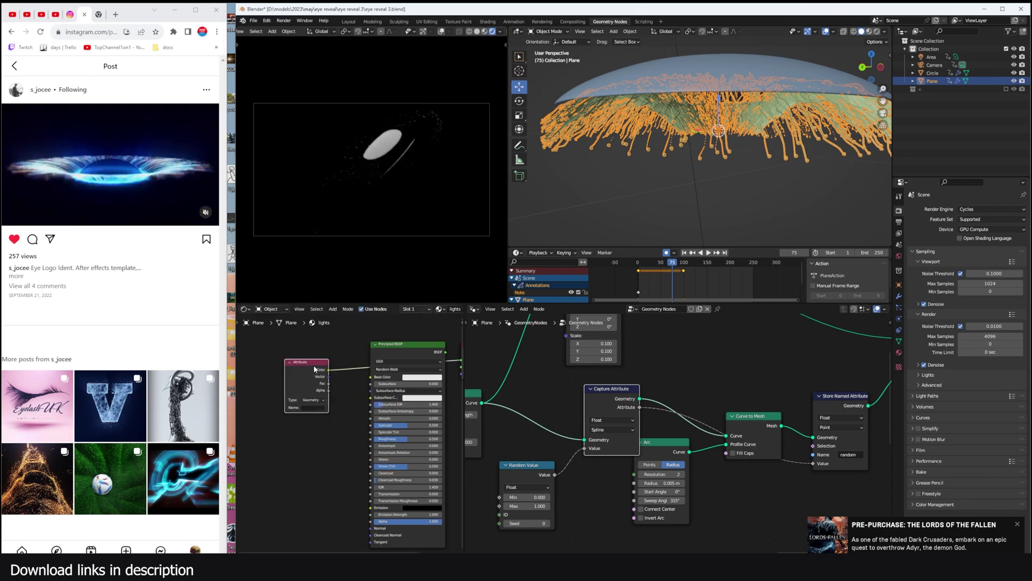
Set the Attribute node's name to random.
scroll(309, 393, up, 2)
text(random)
key(Return)
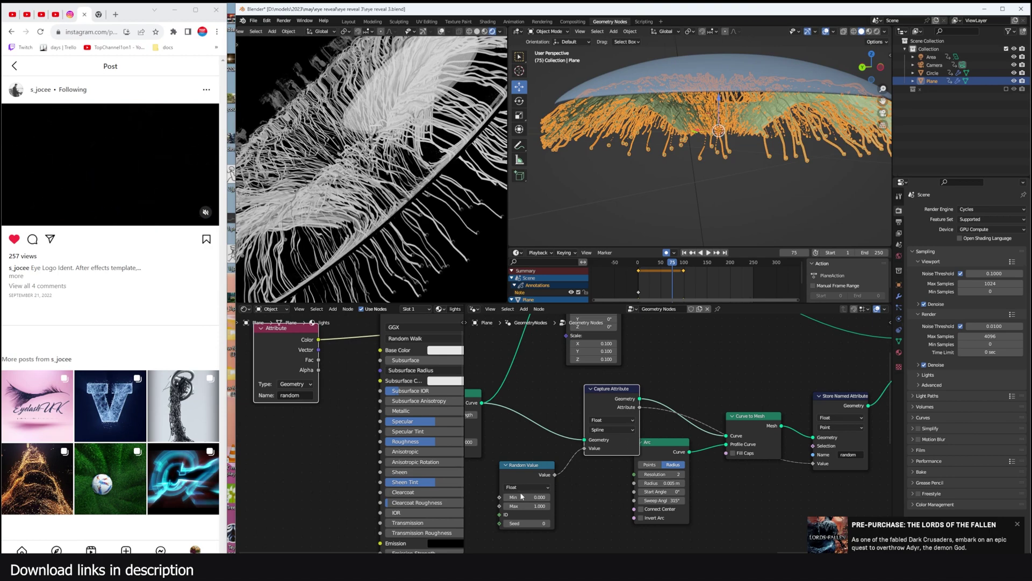
Set the seed of the Random Value node feeding Capture Attribute to 0 and save the file.
click(548, 523)
text(0)
key(Return)
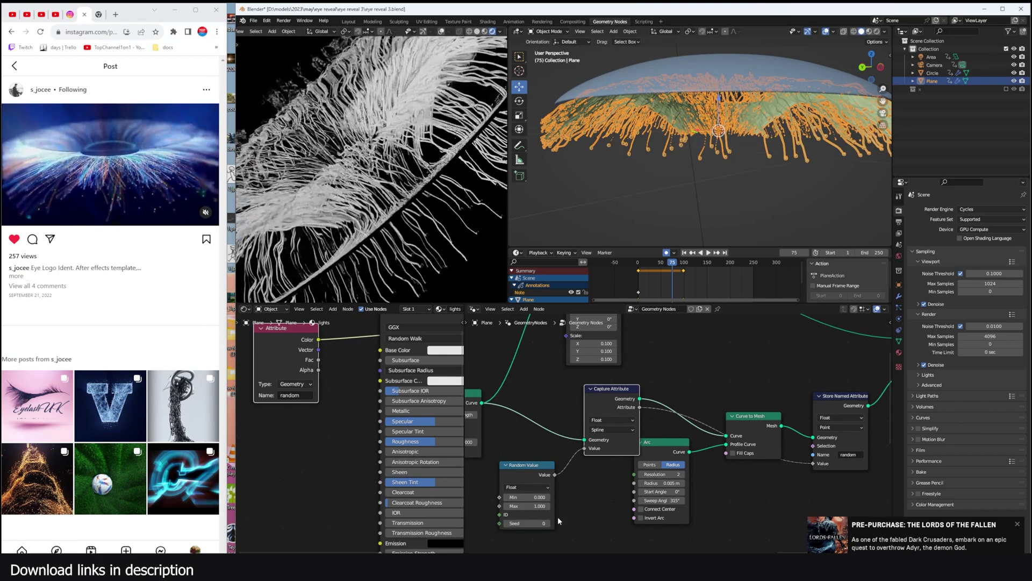
key(ctrl+s)
Insert a ColorRamp node after the Attribute node in the lights material.
scroll(298, 367, down, 5)
mouse_move(316, 371)
middle_down()
mouse_move(402, 386)
mouse_move(311, 355)
middle_up()
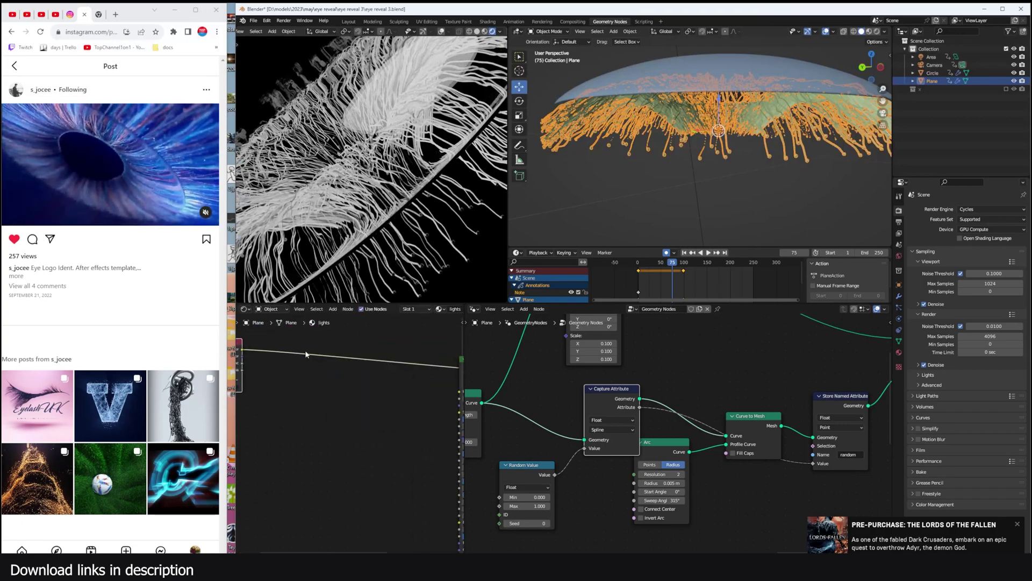
drag(323, 350, 384, 355)
text(ramp)
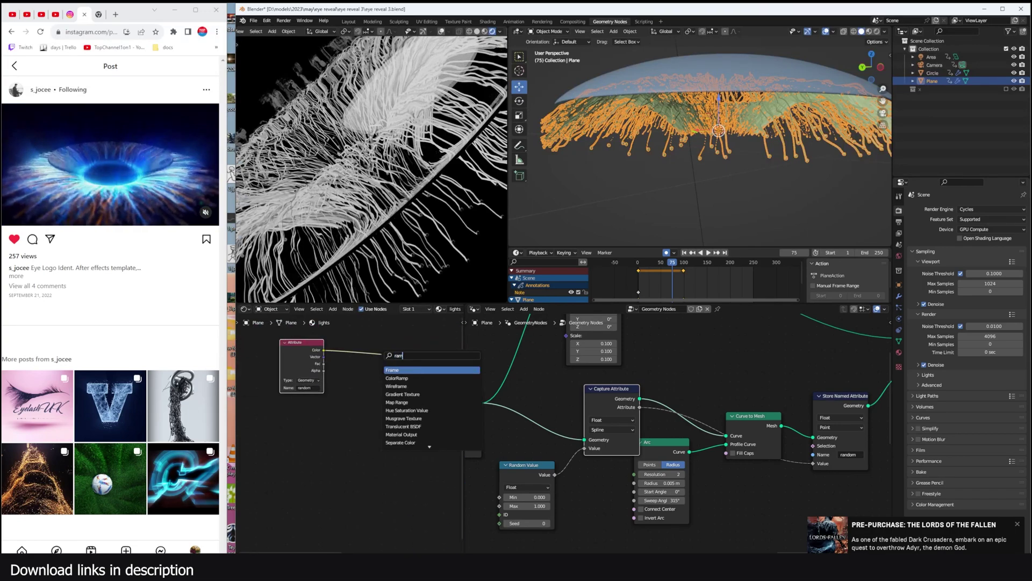
key(Return)
click(379, 359)
Set the ColorRamp interpolation to Constant.
middle_drag(379, 359, 309, 352)
scroll(310, 353, up, 3)
click(365, 366)
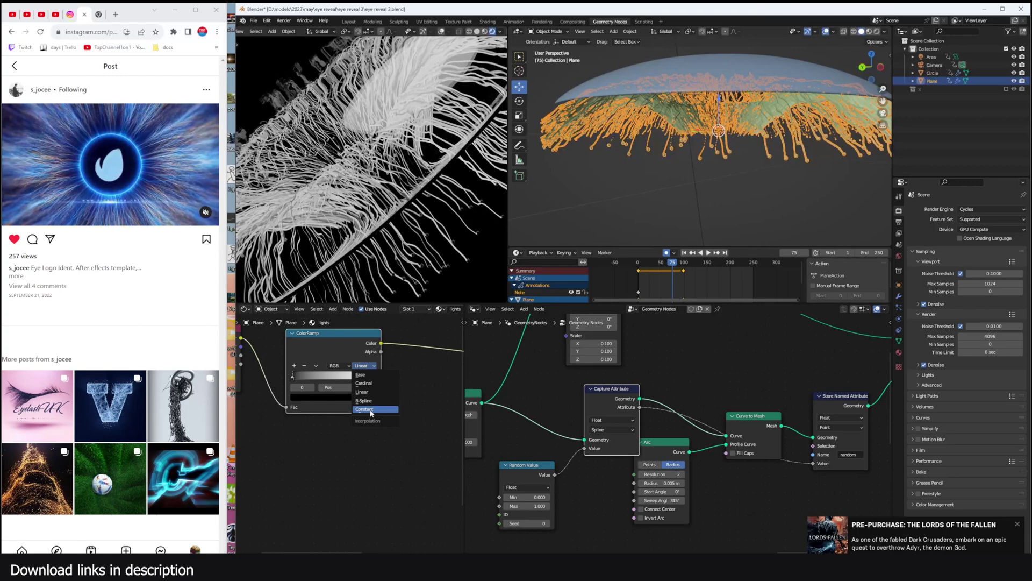
click(364, 409)
Move the ColorRamp's white stop close to the start and colour the first stop light blue.
drag(365, 378, 302, 383)
click(294, 379)
click(326, 394)
click(304, 315)
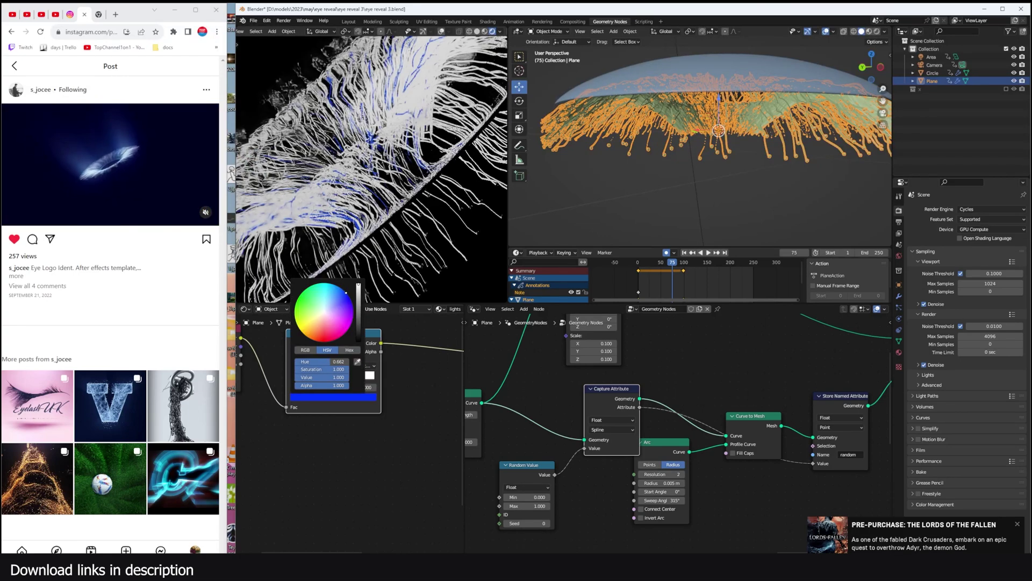
Colour the ColorRamp's second stop orange.
click(310, 378)
click(337, 397)
click(315, 330)
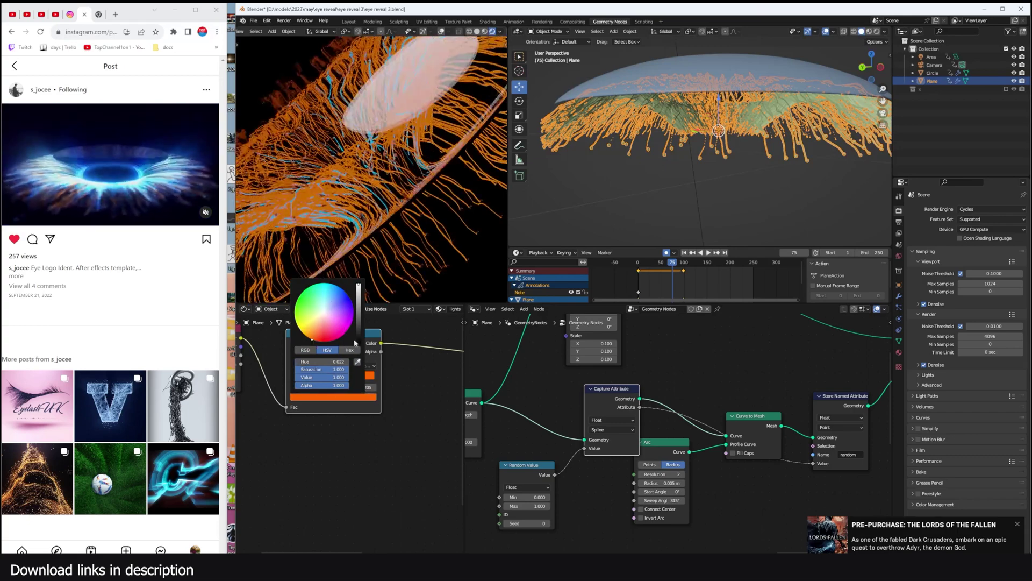
Add another stop to the ColorRamp, shift it along the ramp and colour it light cyan.
click(294, 365)
drag(301, 378, 332, 379)
click(334, 397)
click(318, 320)
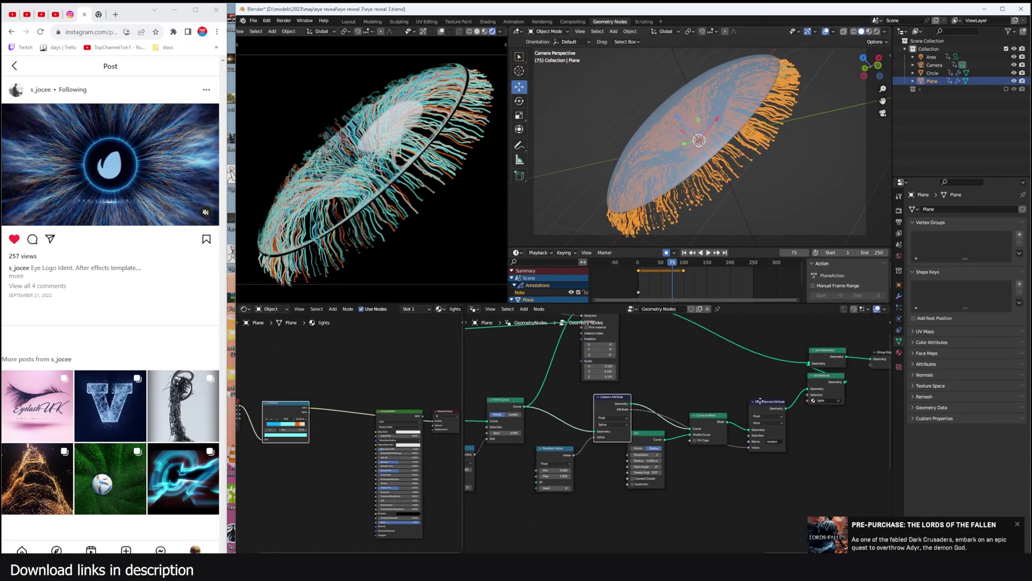
Spread out the Arc and Capture Attribute nodes in the geometry node tree to tidy the layout.
middle_drag(760, 401, 733, 392)
scroll(669, 431, up, 9)
middle_drag(668, 431, 739, 437)
scroll(560, 456, down, 6)
drag(739, 448, 755, 483)
drag(691, 401, 734, 409)
middle_drag(604, 408, 739, 407)
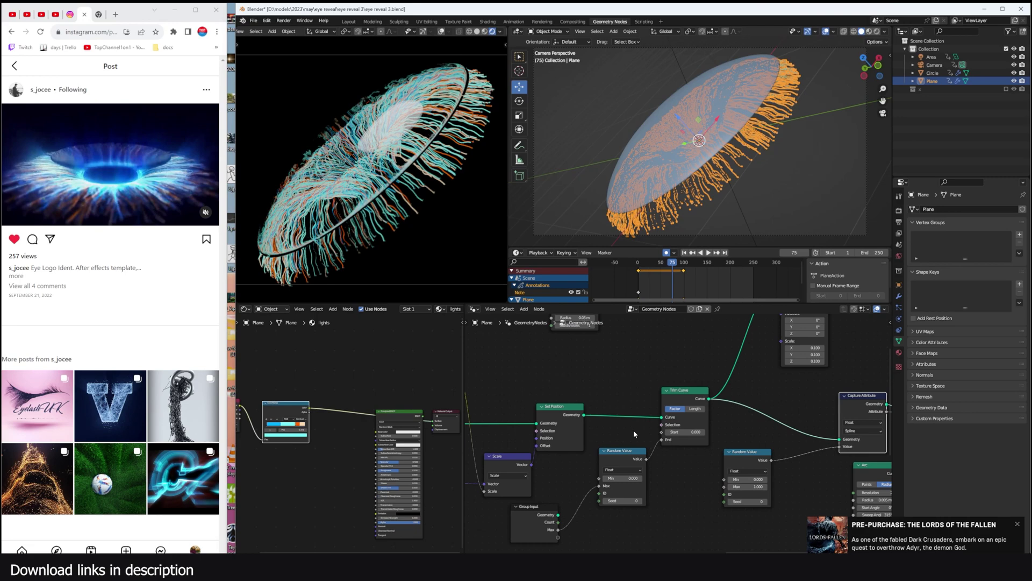
Insert a Resample Curve node between Set Position and Trim Curve and set its count to 7.
drag(625, 453, 593, 465)
key(shift+a)
click(624, 414)
scroll(679, 434, up, 3)
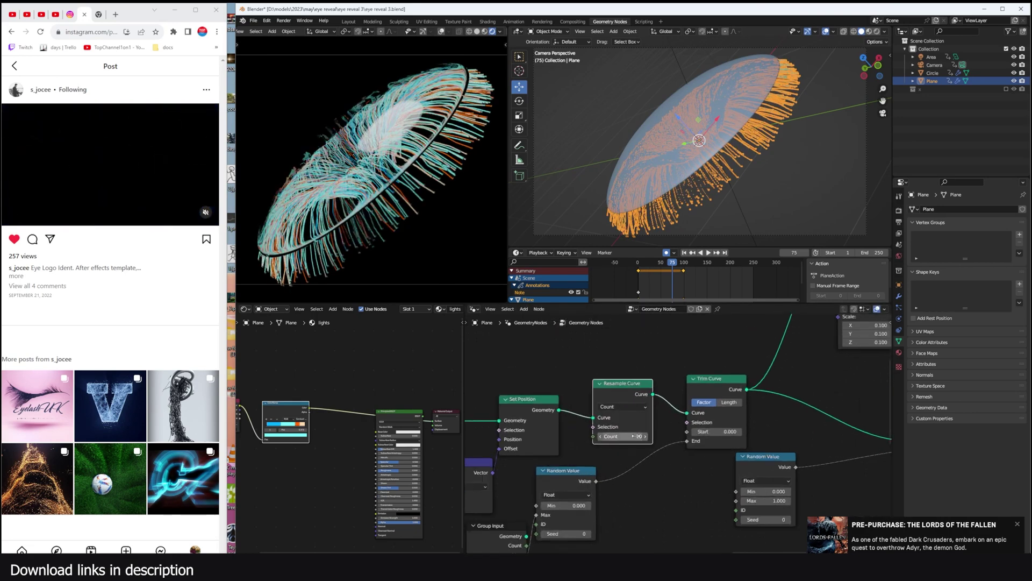
drag(636, 436, 623, 436)
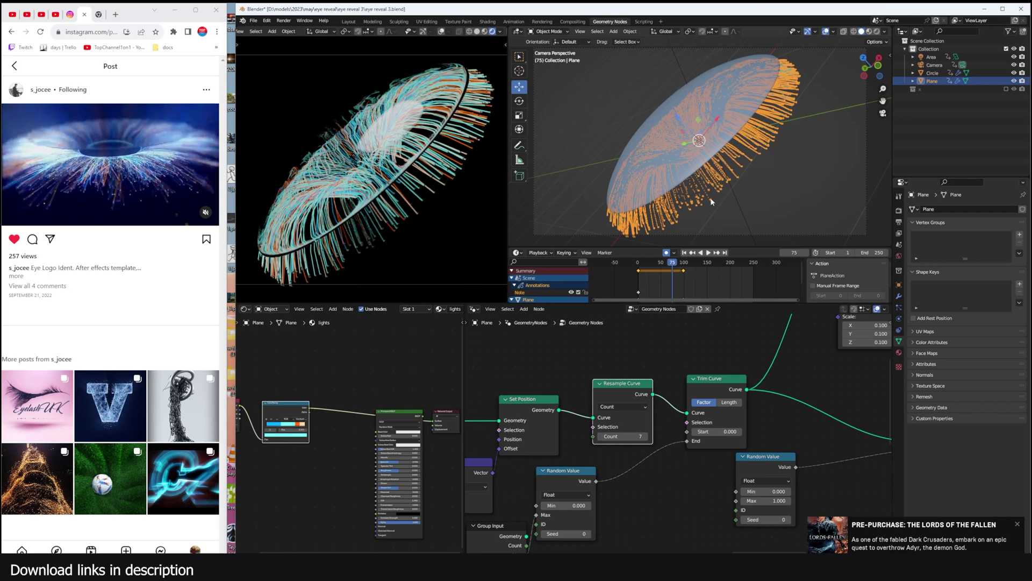
Increase the Count value in the plane's Geometry Nodes modifier to make the strands denser.
click(701, 179)
click(715, 184)
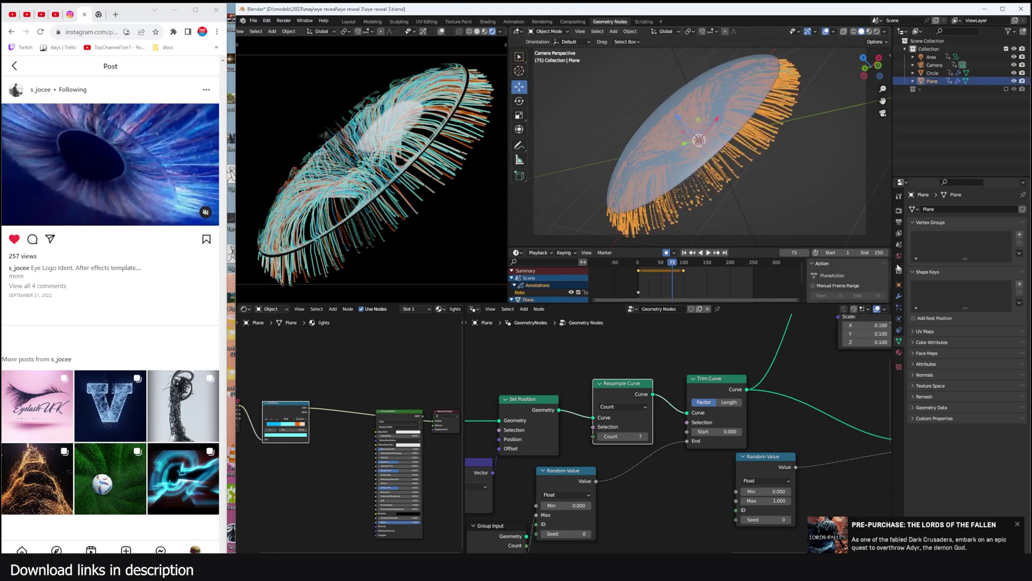
click(899, 296)
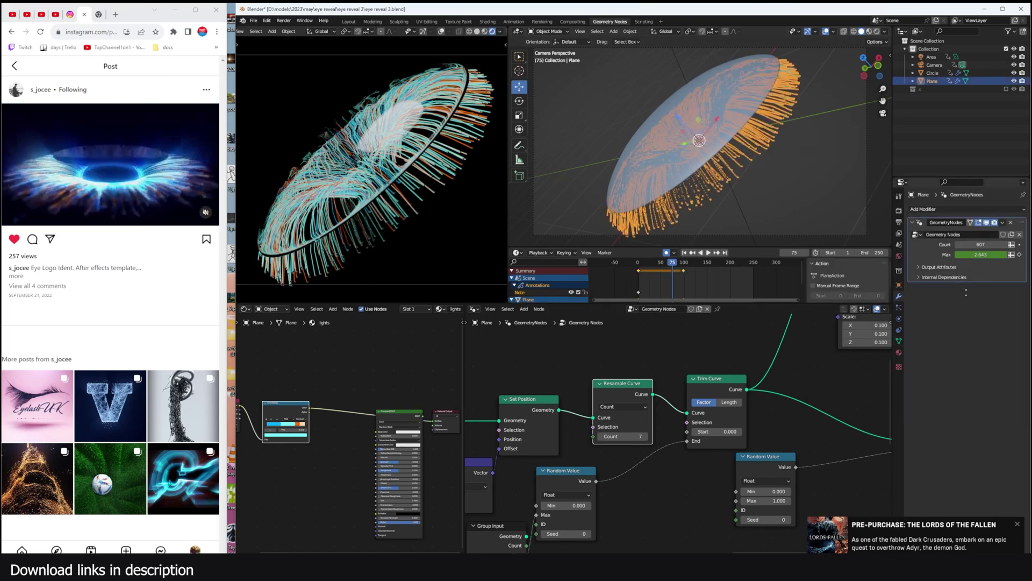
click(982, 246)
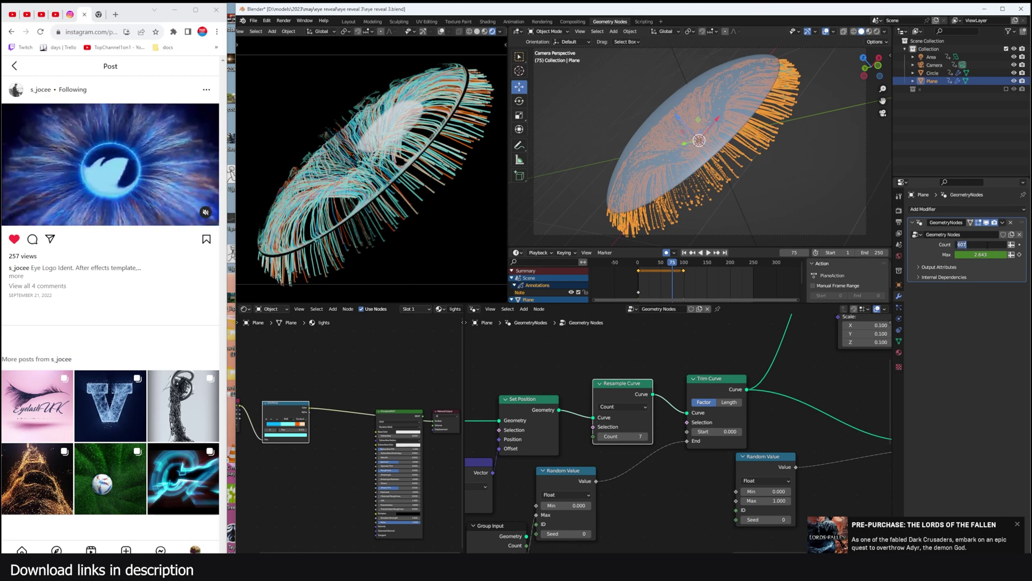
key(Return)
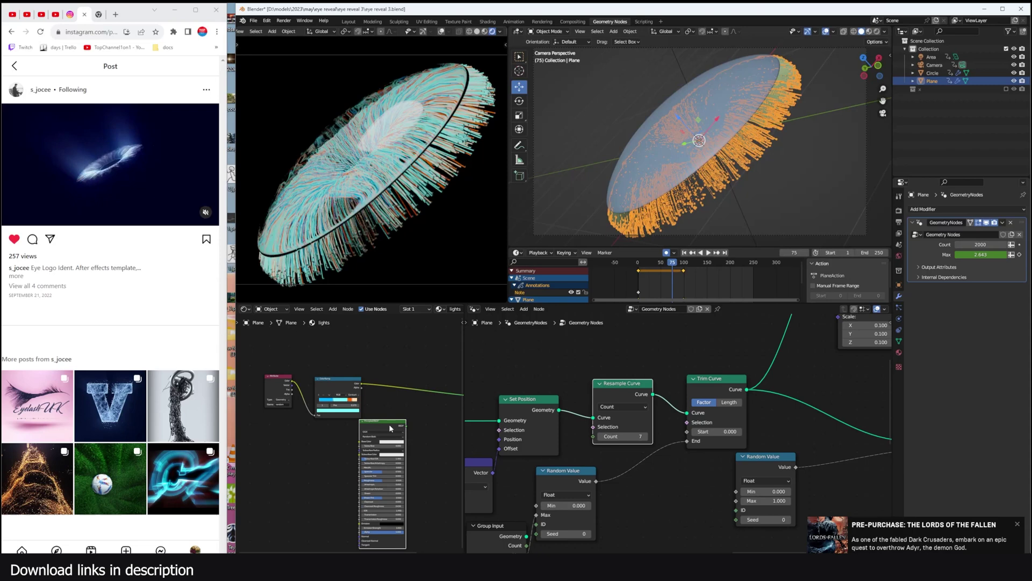
Delete the Principled BSDF from the lights material and add a hair shader node in its place.
key(x)
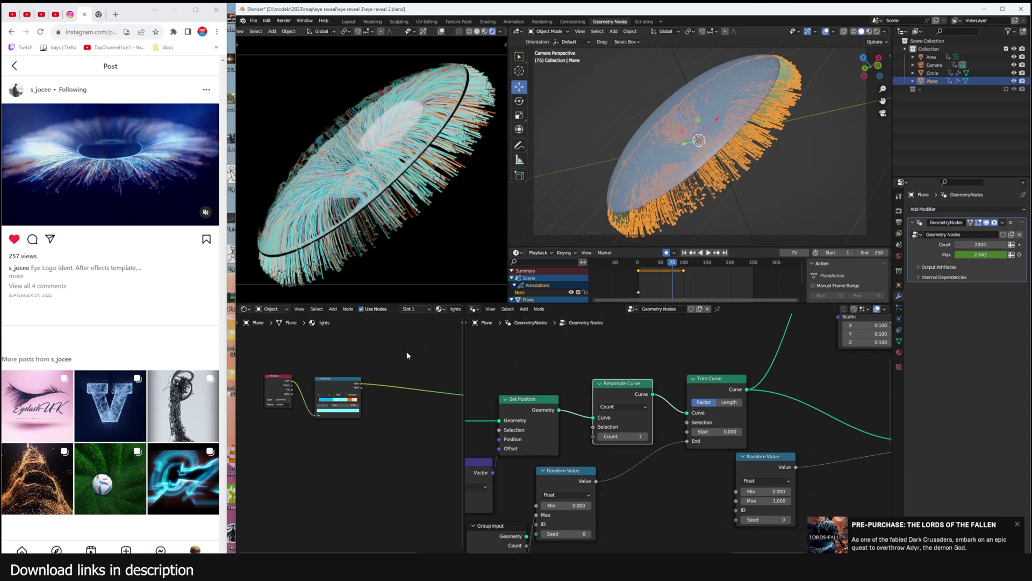
middle_drag(390, 367, 375, 380)
key(shift+a)
text(hair)
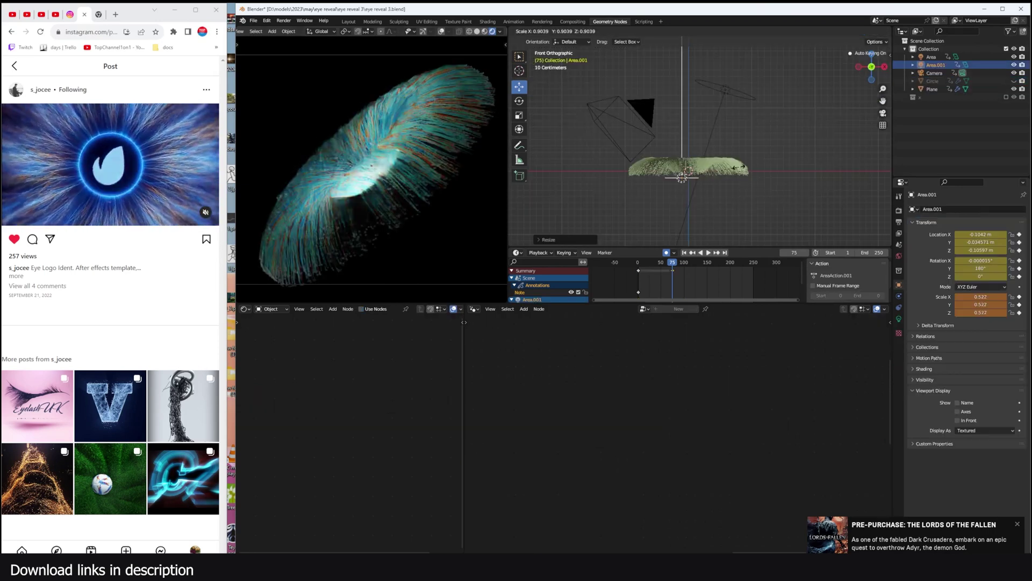
Move the second area light, using front and top views, so it sits centred beneath the strands.
key(g)
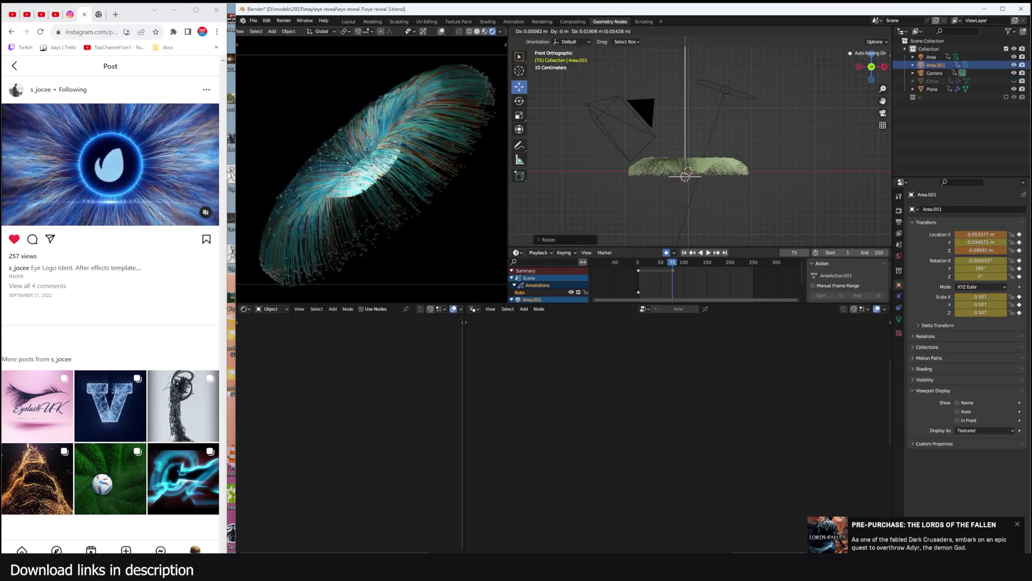
click(740, 167)
key(KP_7)
key(g)
click(733, 148)
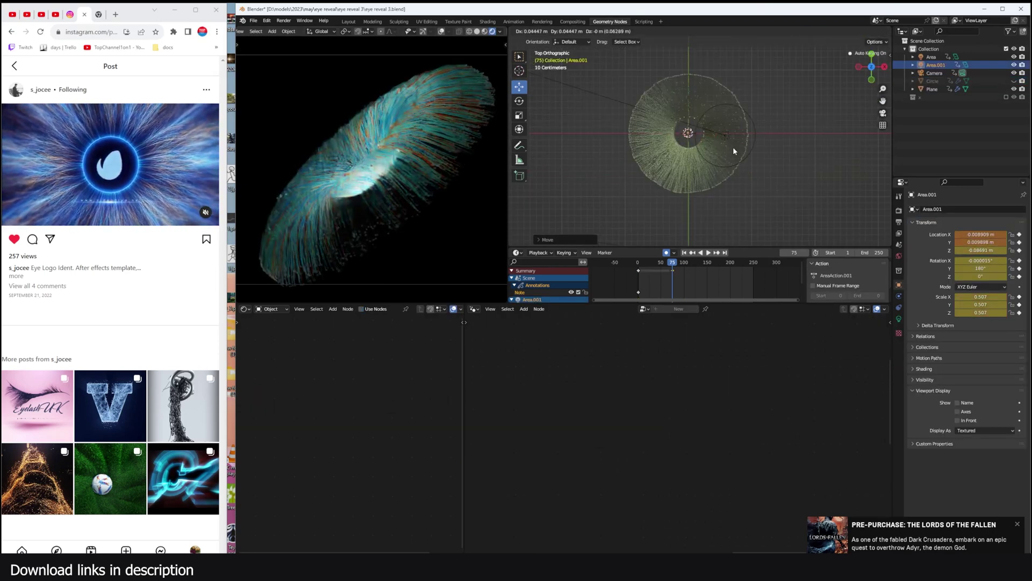
click(733, 147)
middle_drag(567, 115, 731, 151)
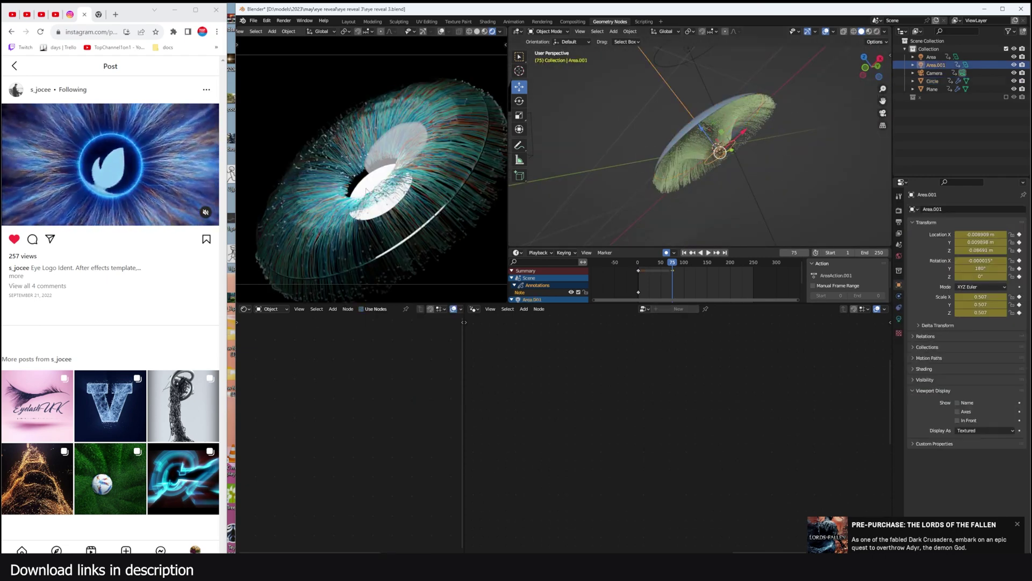
Disable Transmission in the second area light's ray visibility settings.
click(899, 319)
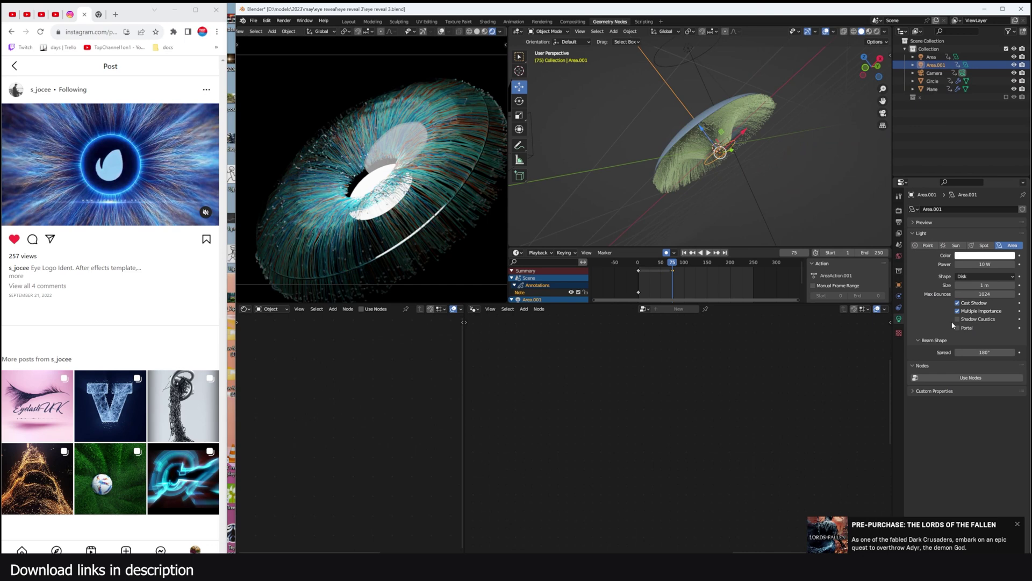
click(899, 285)
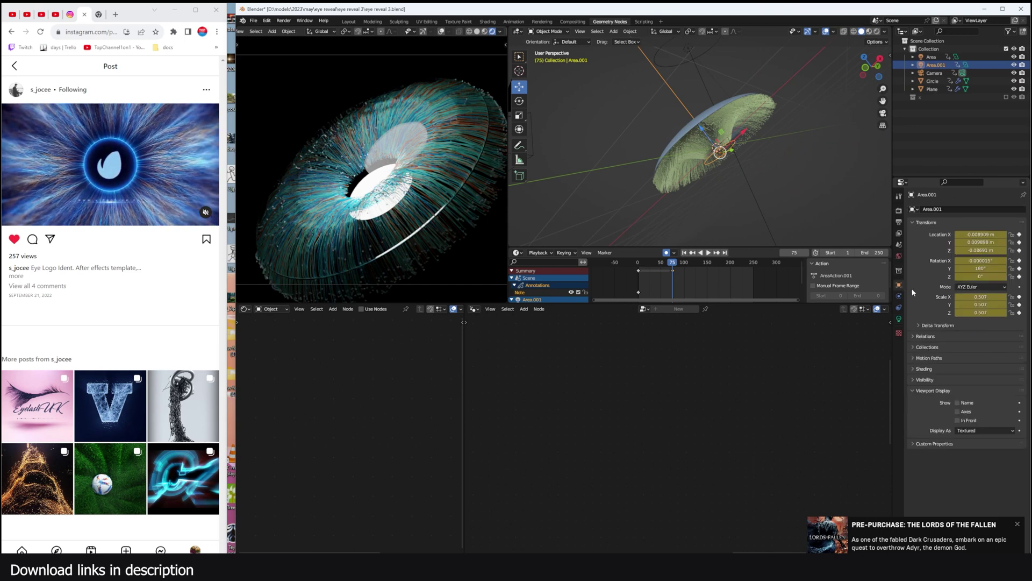
click(925, 379)
scroll(962, 409, down, 2)
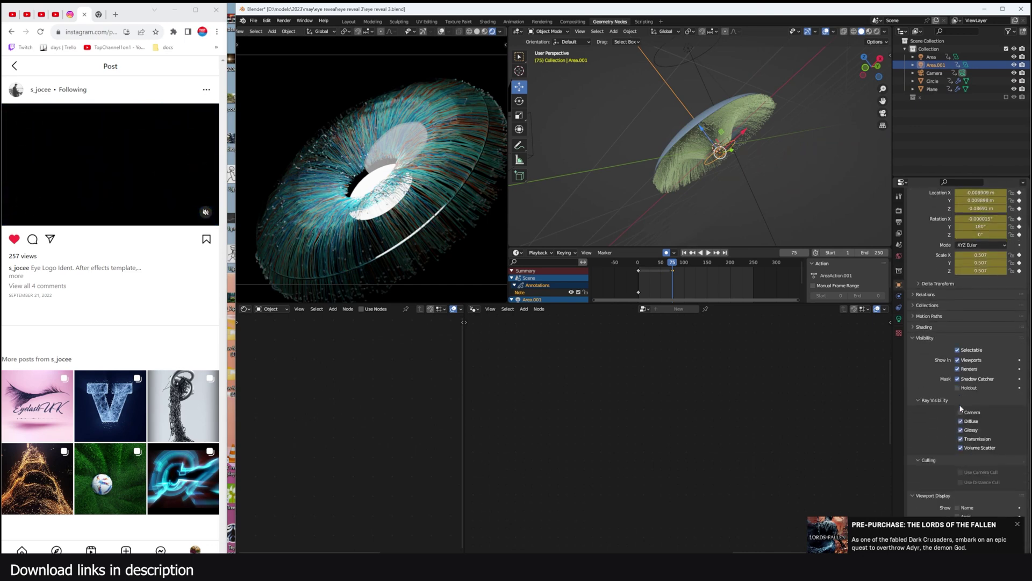
click(961, 439)
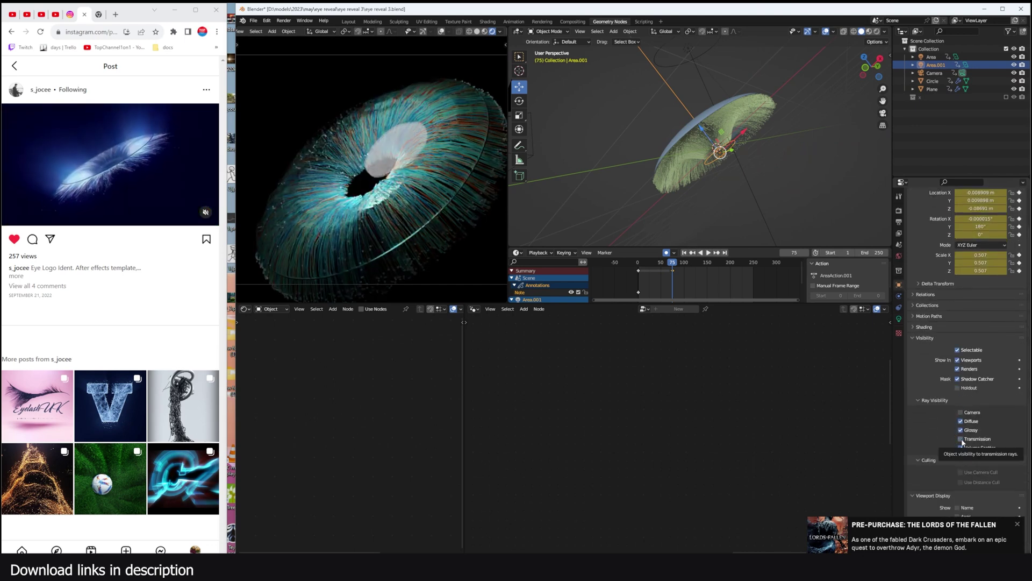
Add a second material slot to the strands plane with a material named emit that uses an Emission shader.
click(656, 146)
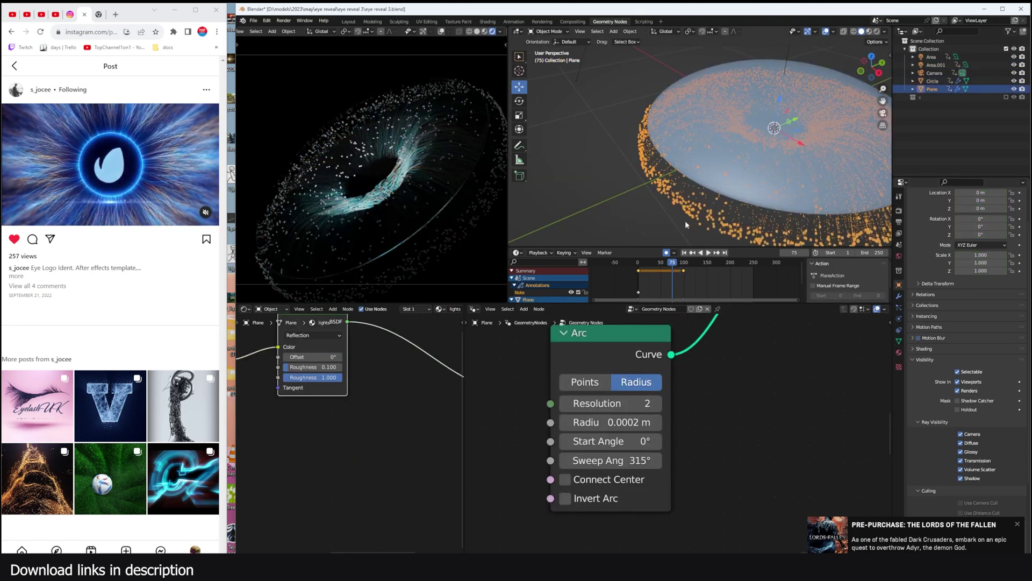
scroll(686, 225, up, 4)
click(899, 352)
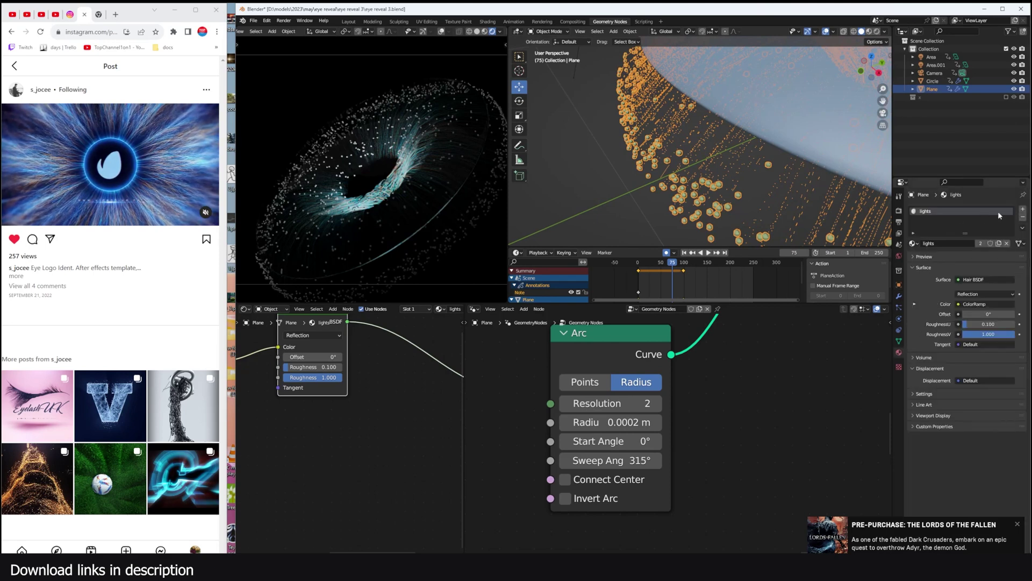
click(1022, 209)
click(942, 256)
double_click(940, 256)
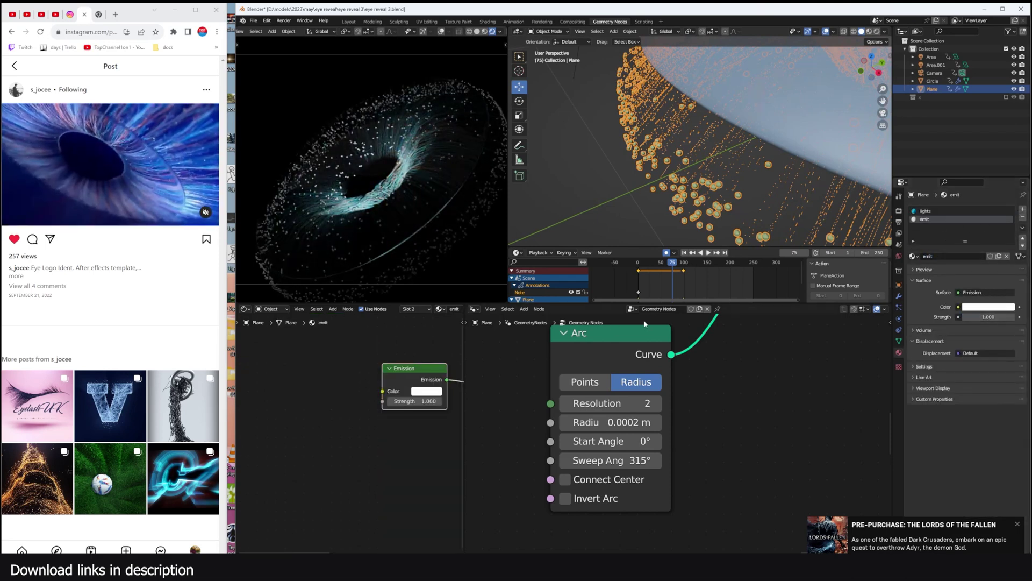
Insert a Set Material node after Instance on Points and assign it the emit material.
scroll(672, 376, down, 6)
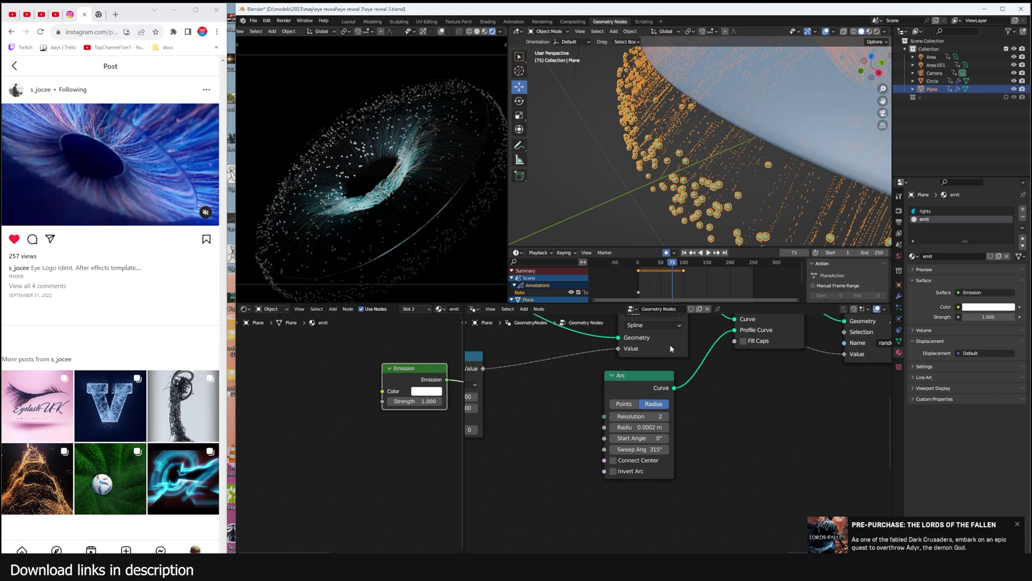
scroll(706, 409, up, 3)
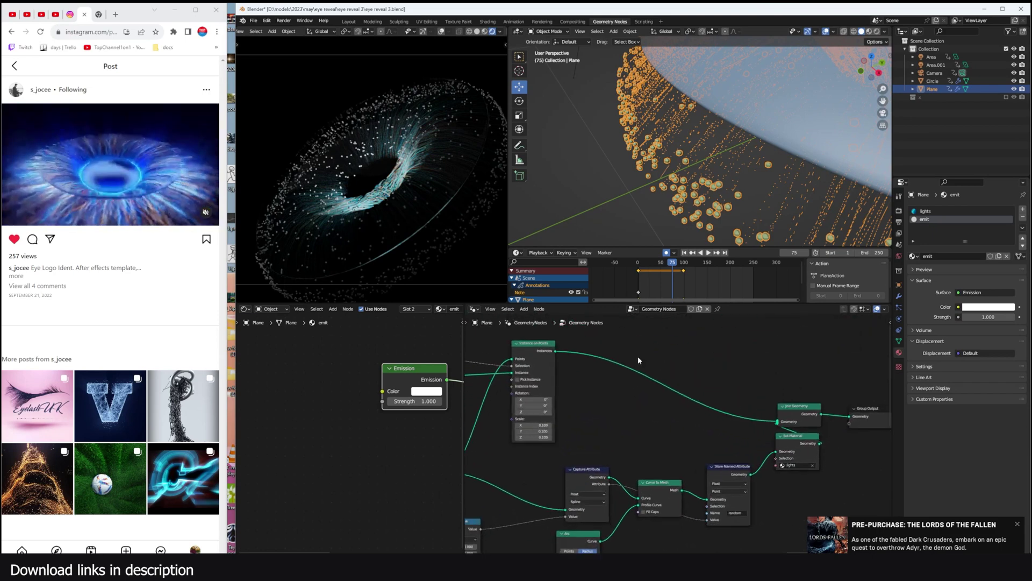
drag(622, 352, 707, 371)
text(set)
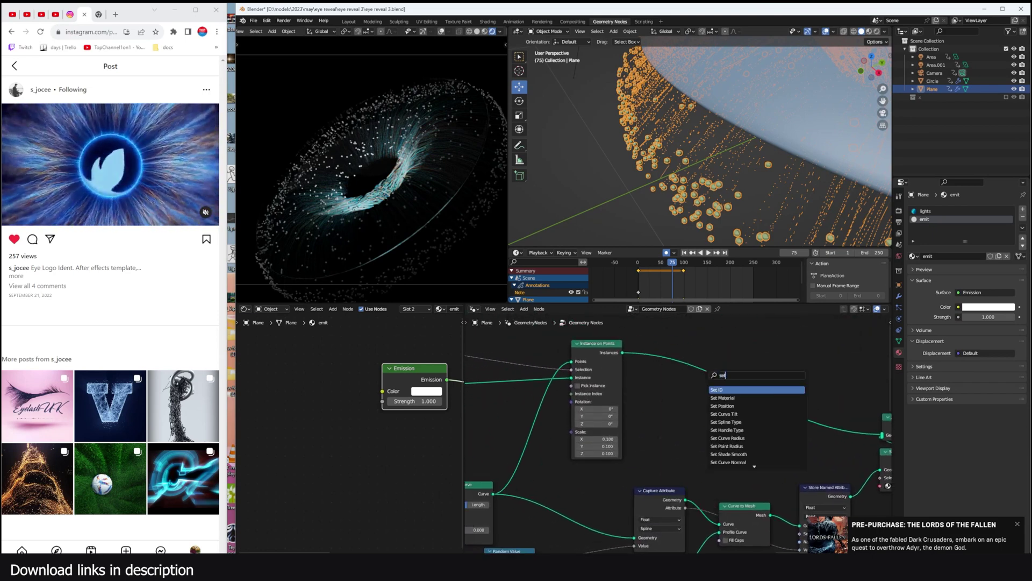
click(745, 398)
click(746, 400)
click(745, 406)
click(748, 422)
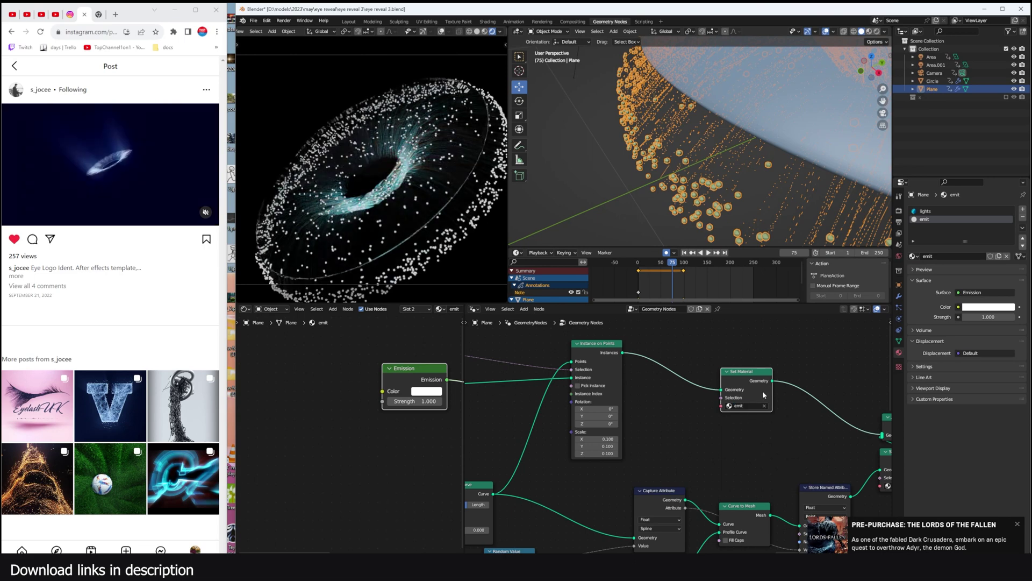
Add an Object Info node to the emit material and connect its Random output to the Emission color.
middle_drag(758, 398, 617, 388)
scroll(617, 388, down, 5)
middle_drag(423, 382, 437, 371)
key(shift+a)
click(332, 359)
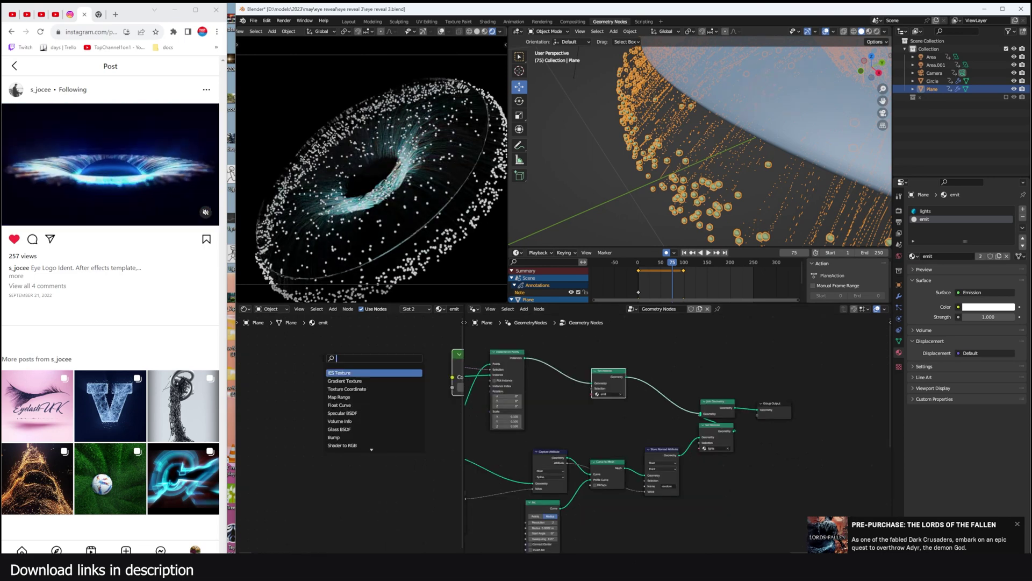
text(obje)
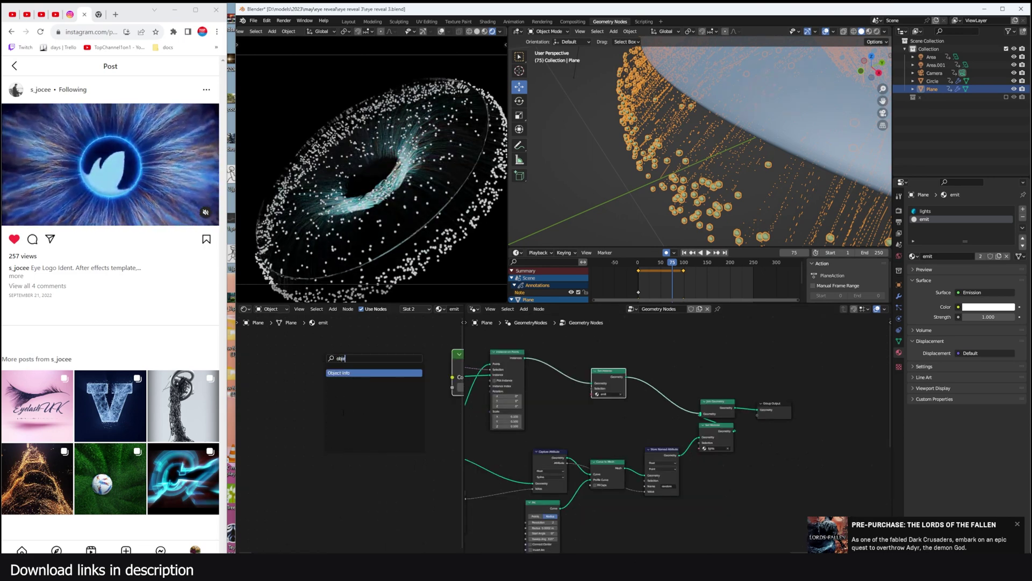
key(Return)
middle_drag(375, 406, 322, 406)
drag(285, 406, 401, 377)
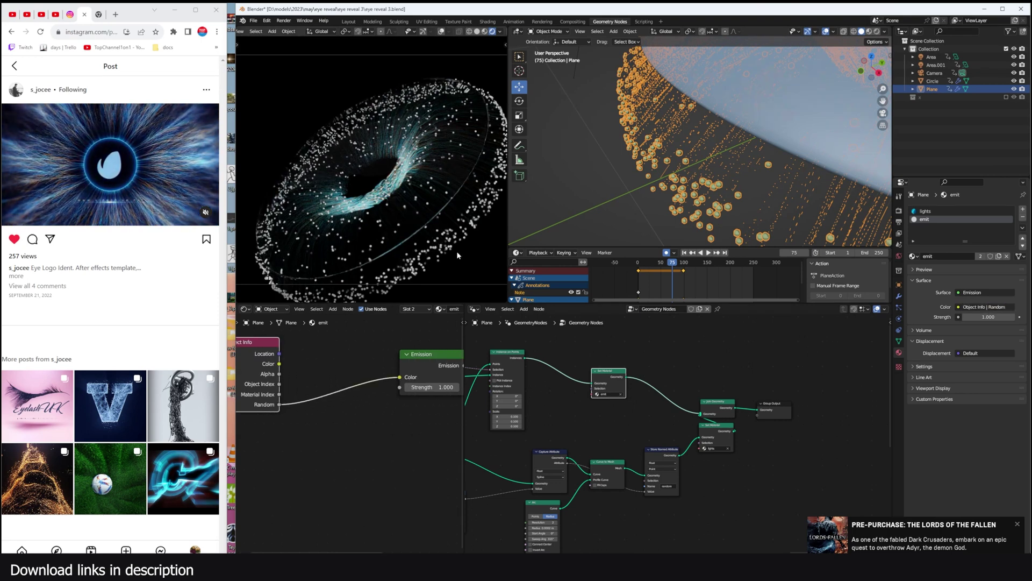
middle_drag(440, 380, 450, 381)
Insert the blue and orange ColorRamp between Object Info Random and the Emission color in the emit material, and save the file.
middle_drag(704, 379, 761, 387)
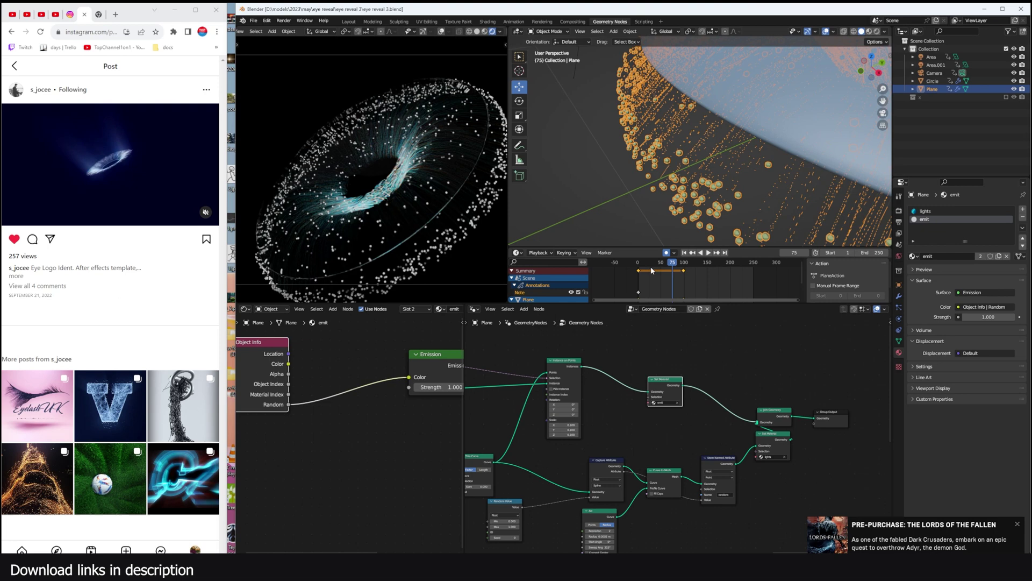
scroll(390, 394, down, 3)
drag(418, 393, 433, 396)
middle_drag(371, 396, 438, 384)
drag(406, 365, 281, 353)
drag(324, 359, 372, 385)
drag(300, 392, 341, 439)
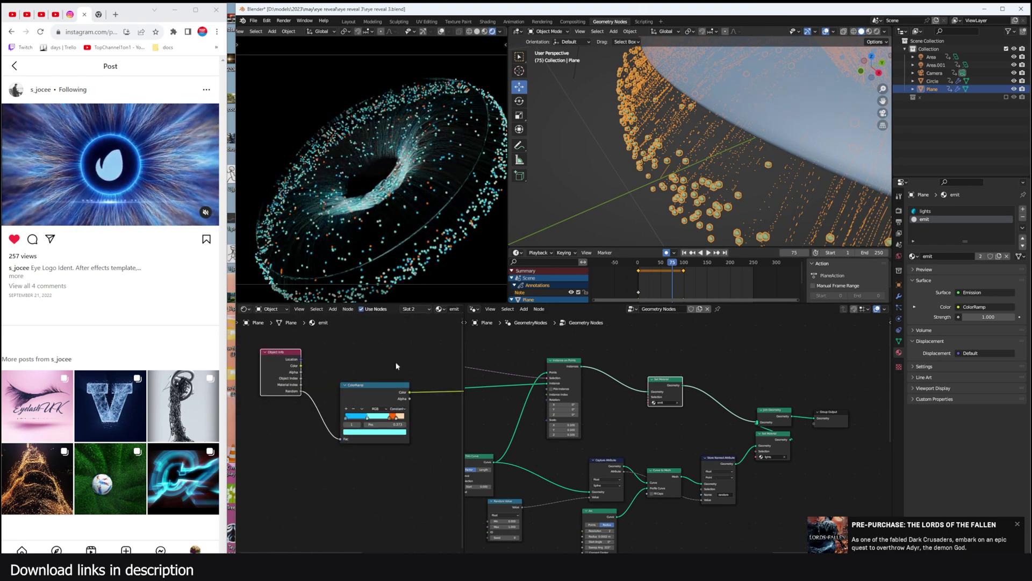
key(ctrl+s)
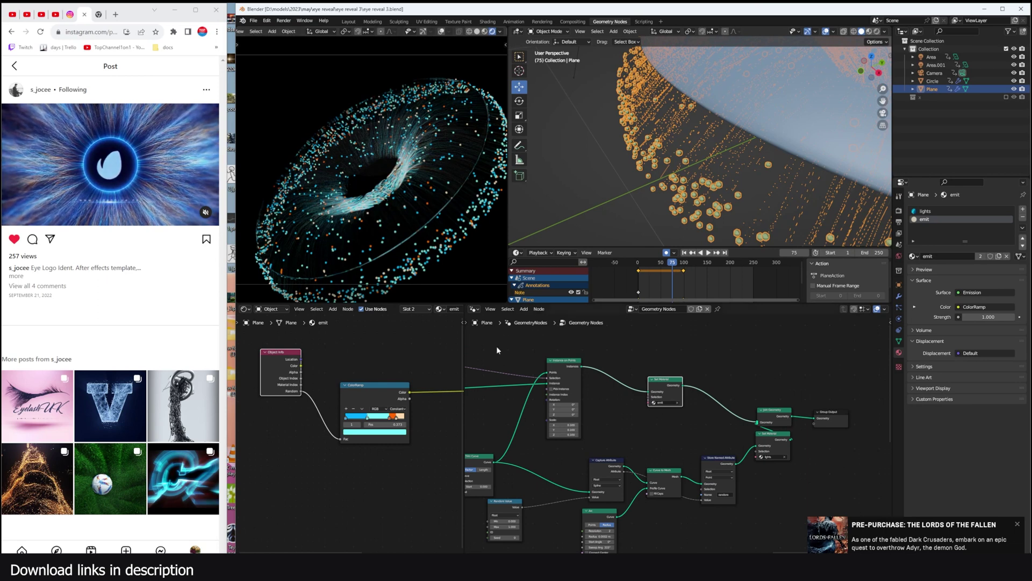
Set the Instance on Points scale to 0.01 on all three axes.
middle_drag(710, 415, 744, 424)
scroll(668, 412, up, 4)
scroll(744, 424, up, 3)
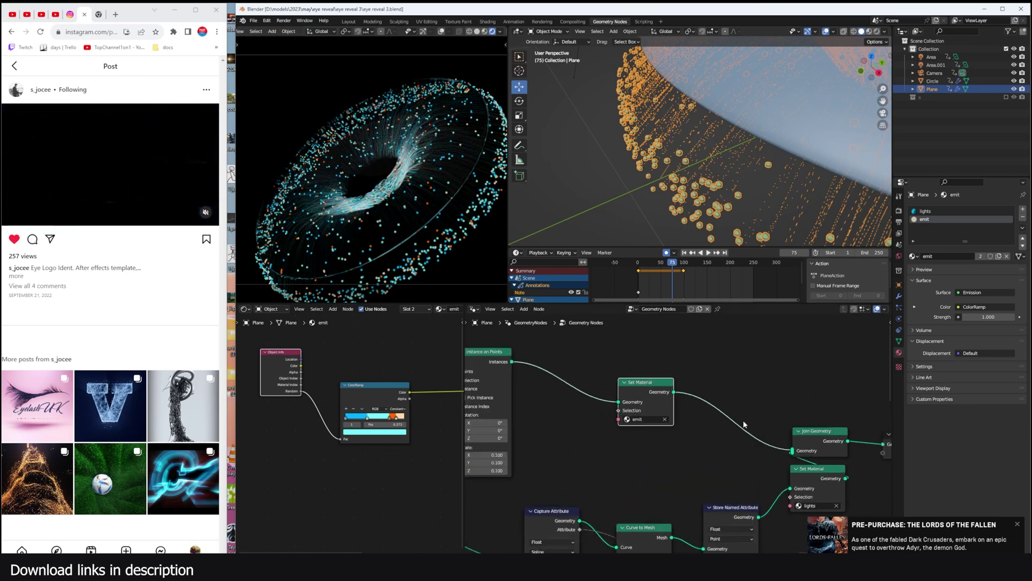
middle_drag(636, 416, 745, 394)
scroll(687, 425, up, 2)
drag(570, 439, 570, 456)
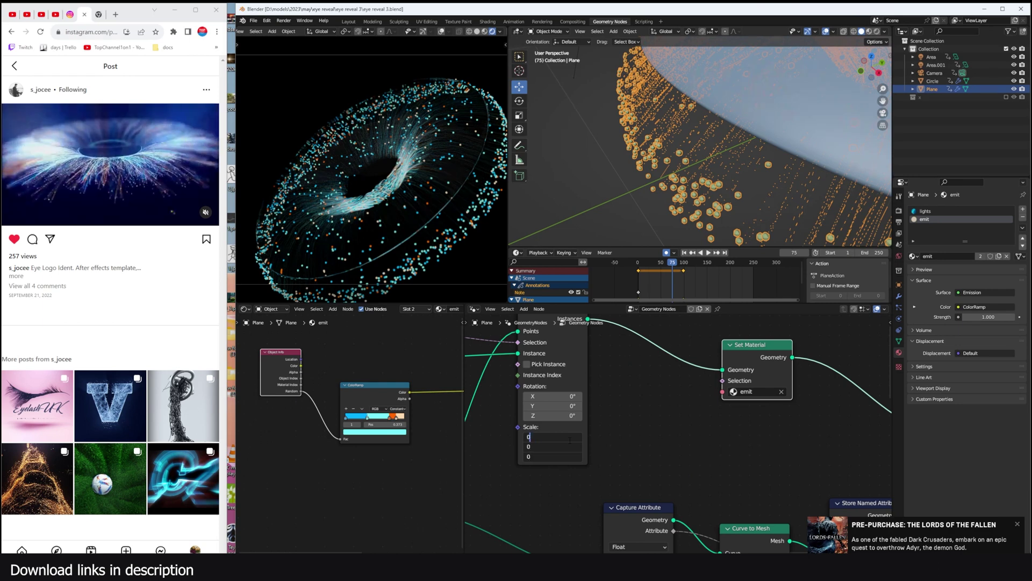
text(.01)
key(Return)
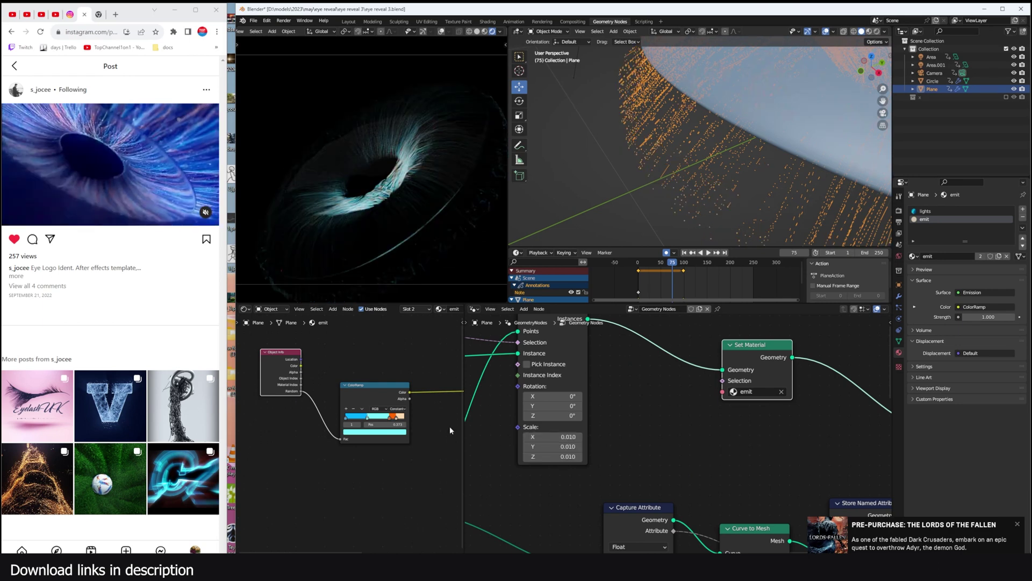
Set the emit material's Emission strength to 10.
middle_drag(383, 419, 278, 404)
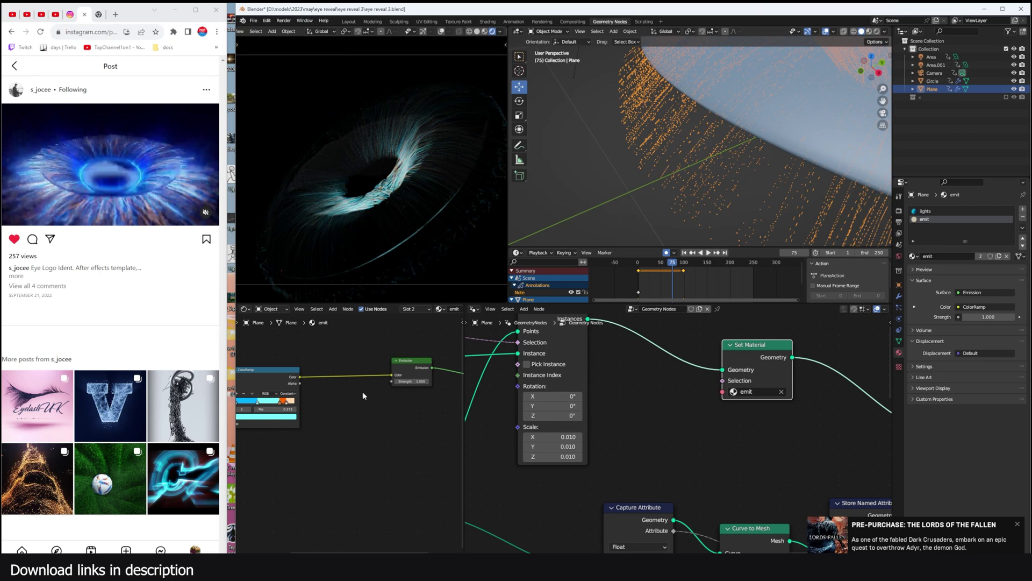
scroll(364, 392, up, 3)
middle_drag(390, 397, 337, 407)
click(378, 391)
text(10)
key(Return)
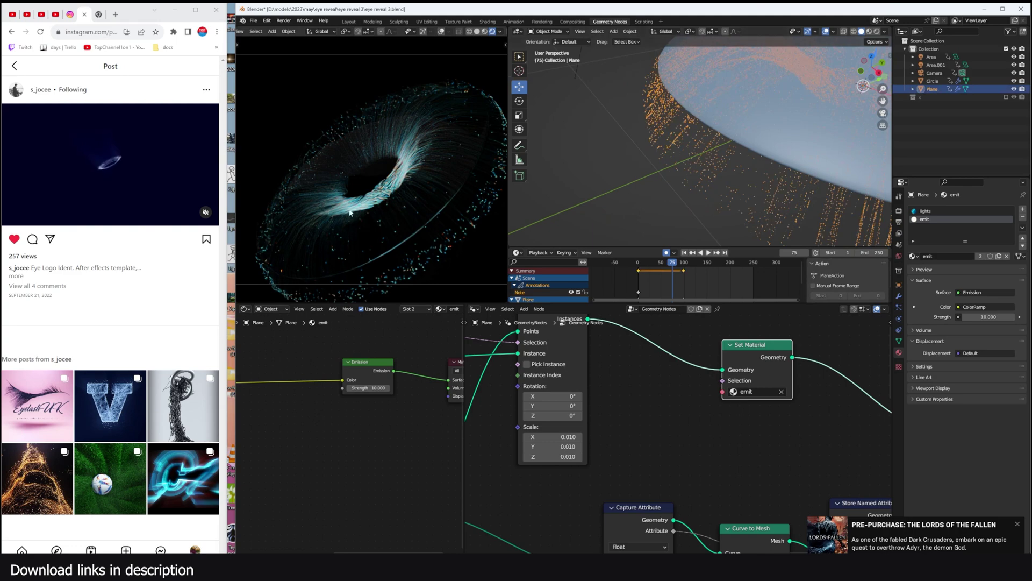
Assign the emit material to the Bezier circle around the pupil and set its bevel depth to 0.005 m.
scroll(358, 171, up, 3)
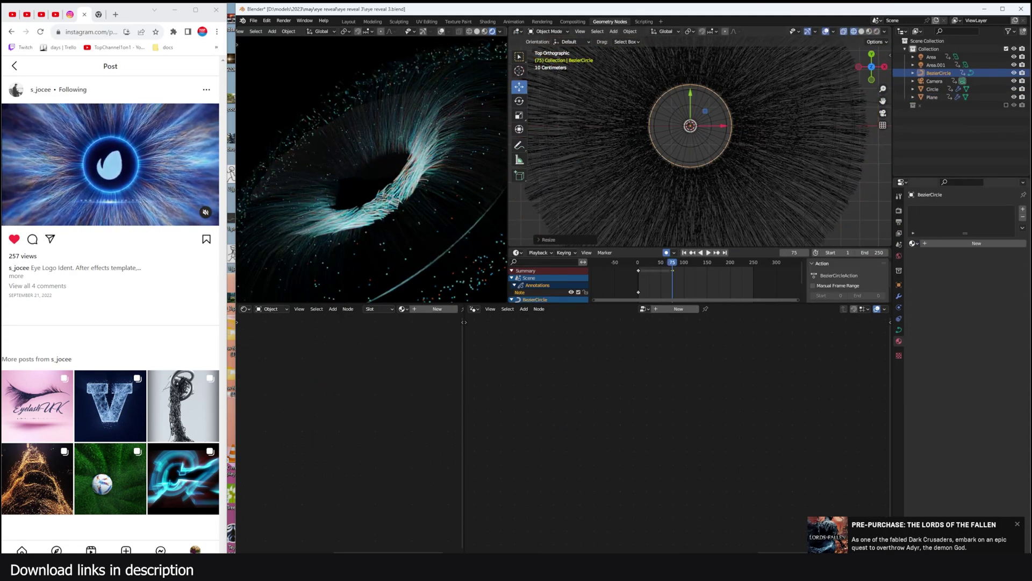
click(914, 244)
click(927, 255)
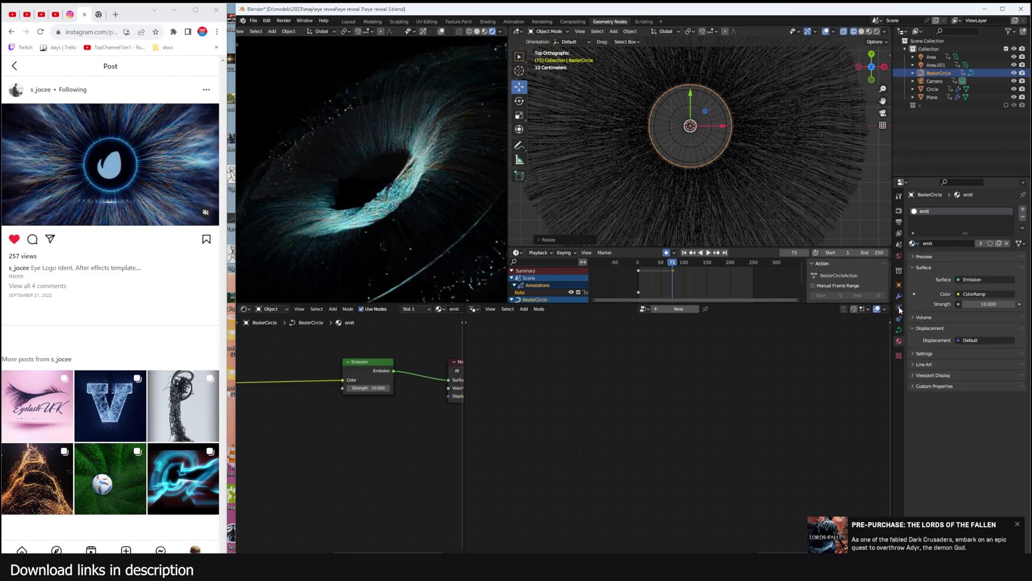
click(900, 330)
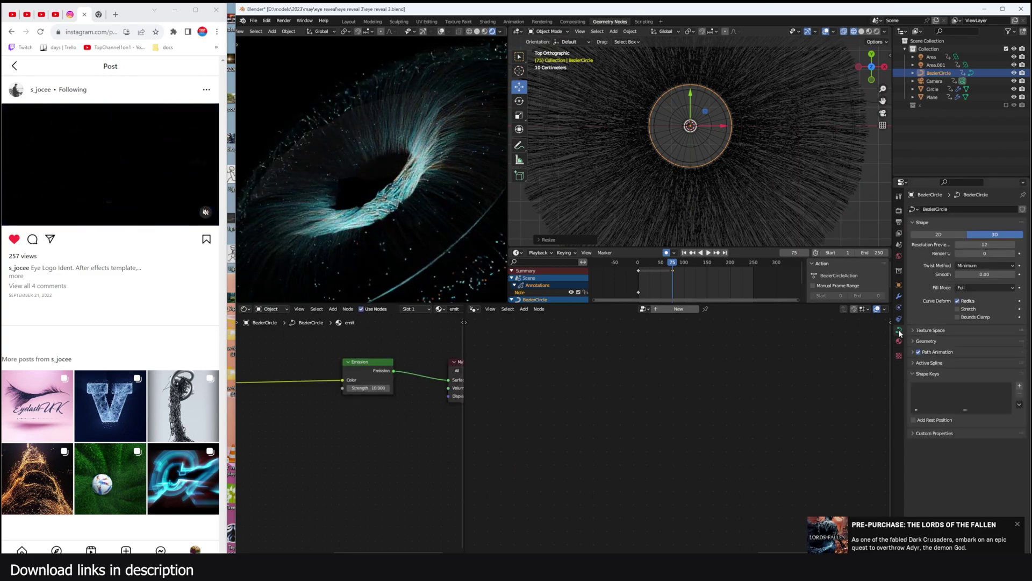
click(944, 342)
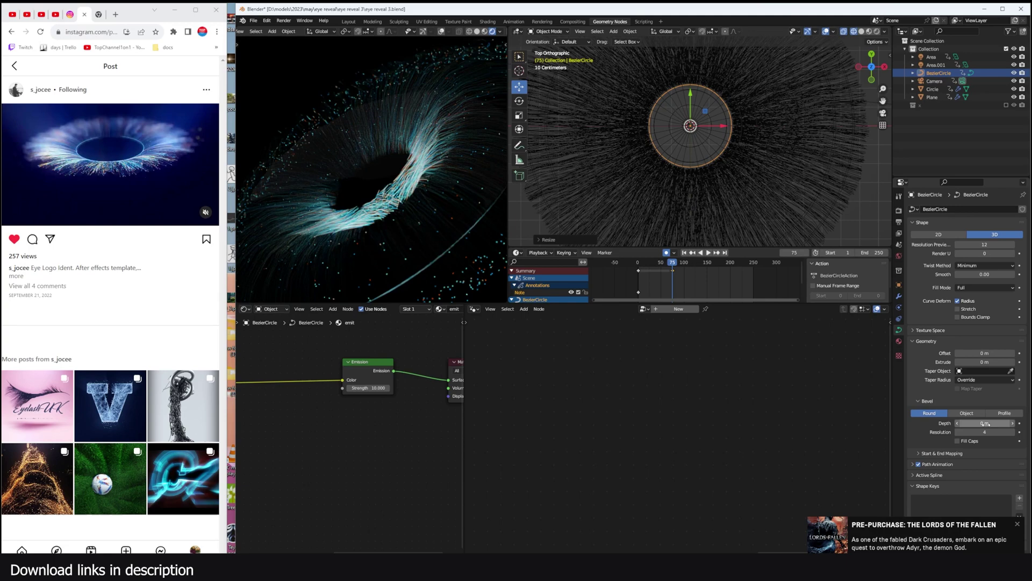
drag(984, 424, 995, 424)
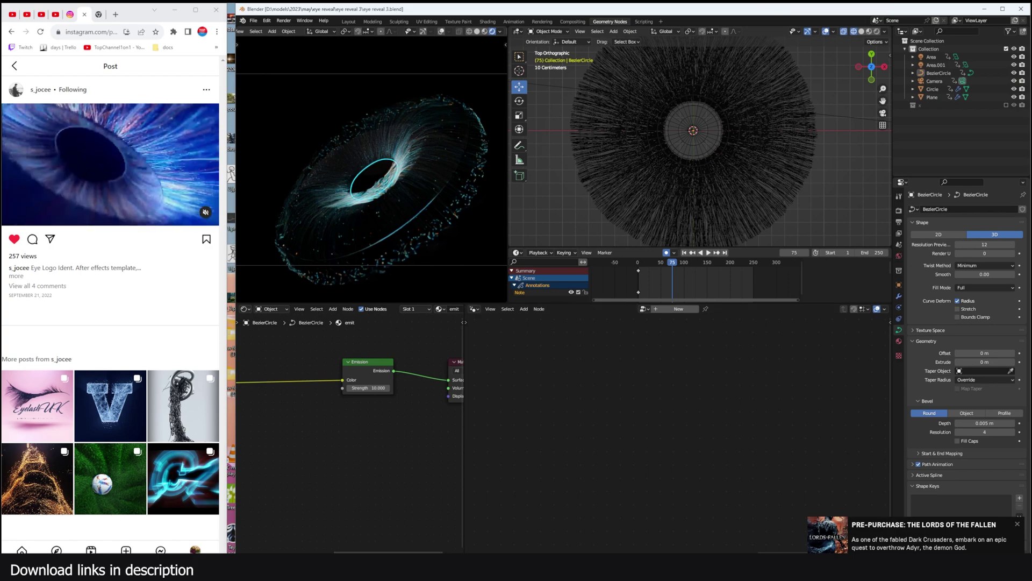
Maximize the modelling window so it fills the whole screen.
key(super+Down)
key(super+Up)
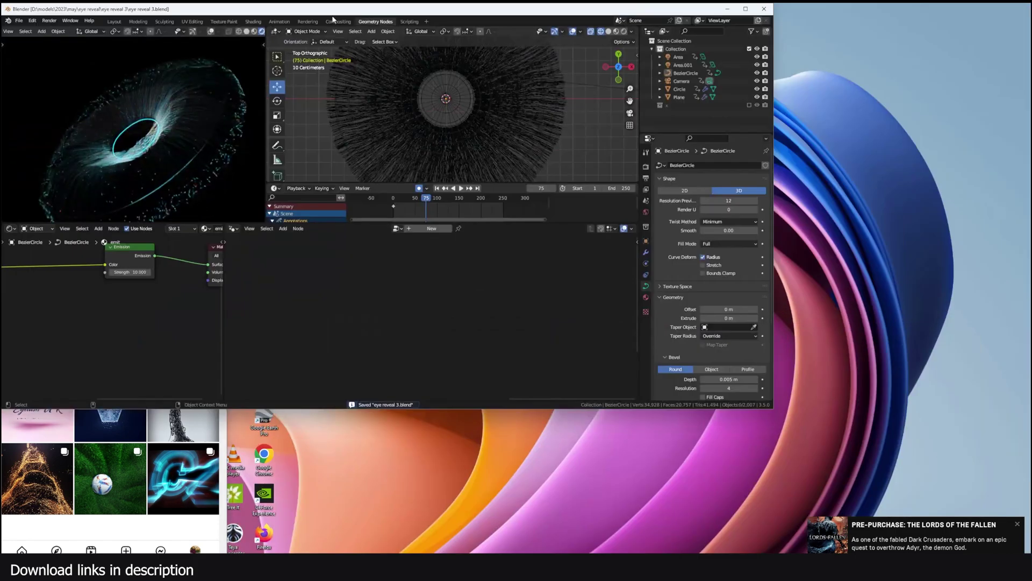
key(super+Up)
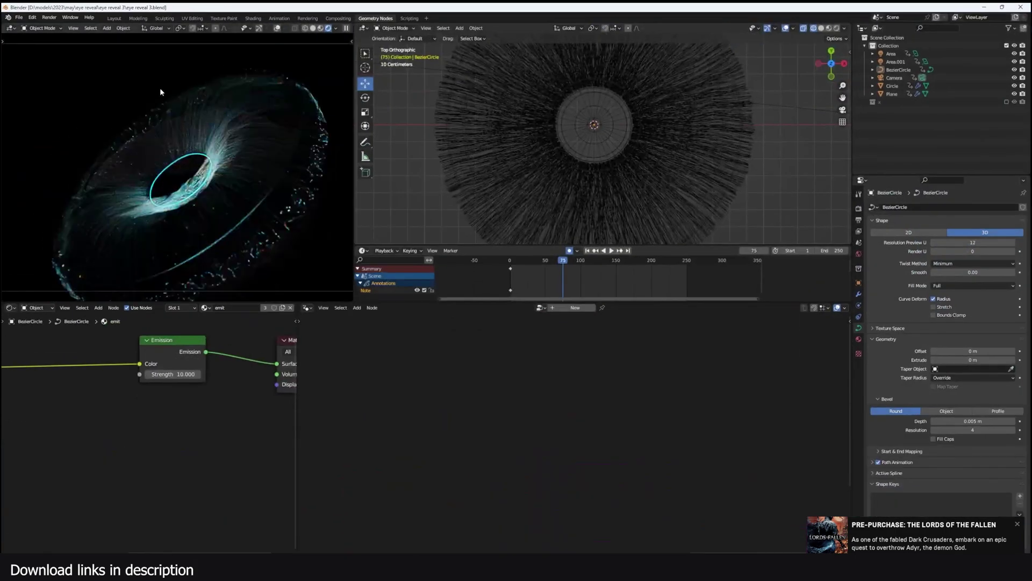
Open the finished eye reveal.blend project and display its entire compositing node tree.
click(20, 18)
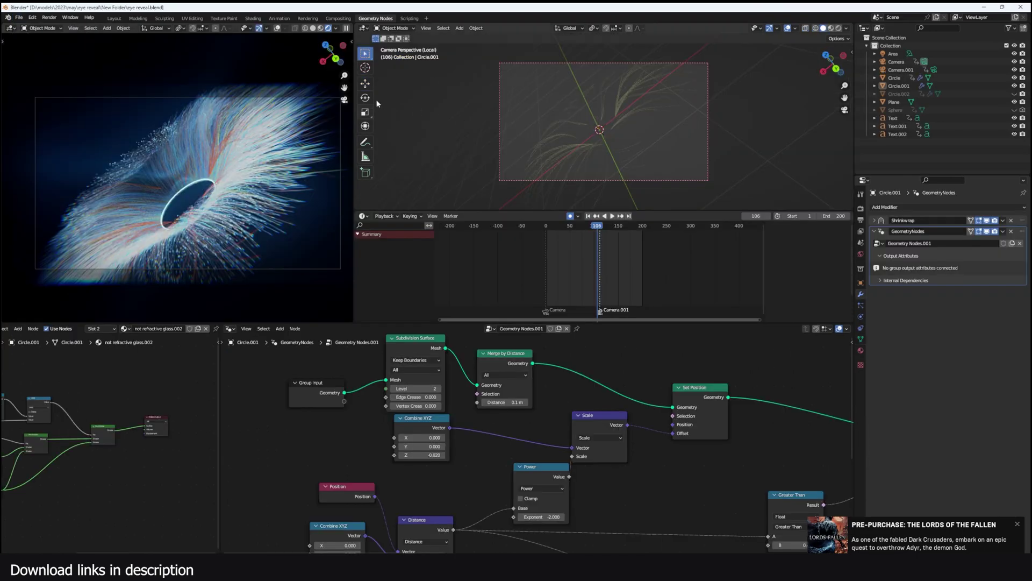
key(Home)
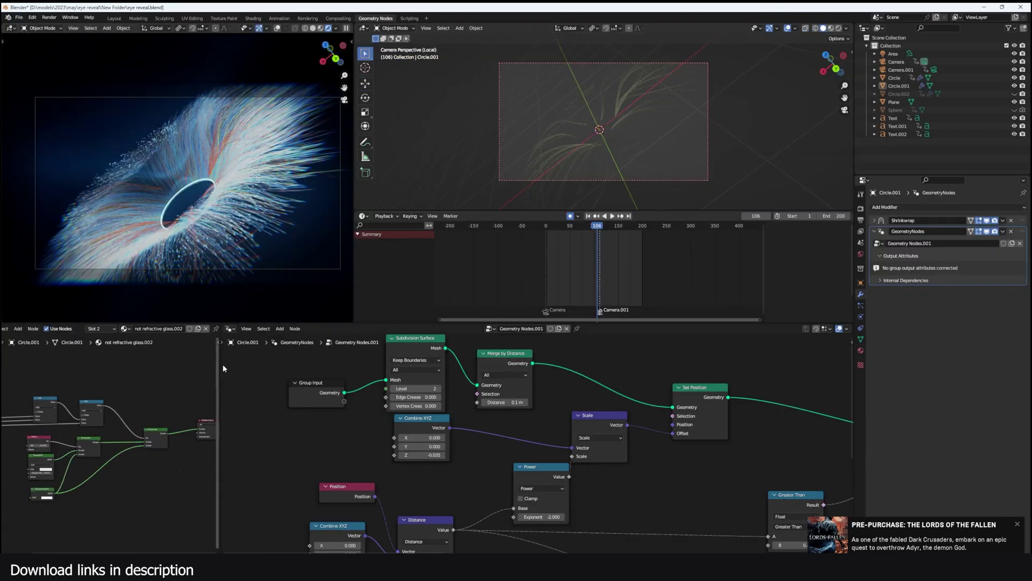
key(Home)
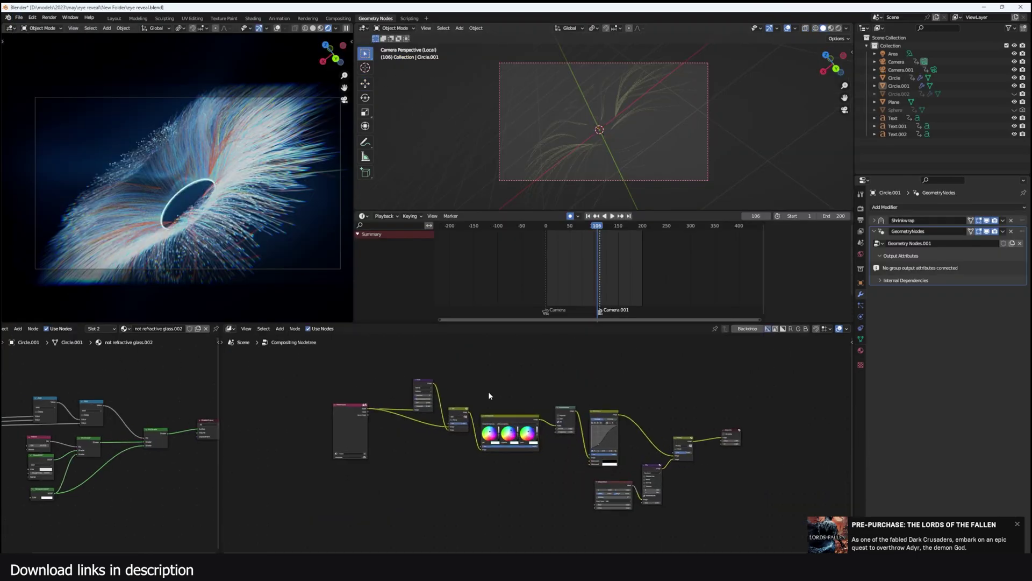
Mute all the compositing effect nodes between the Render Layers and Composite nodes.
mouse_move(488, 392)
middle_down()
mouse_move(489, 418)
mouse_move(488, 390)
middle_up()
scroll(489, 418, up, 3)
scroll(489, 418, down, 4)
drag(694, 360, 301, 513)
click(389, 426)
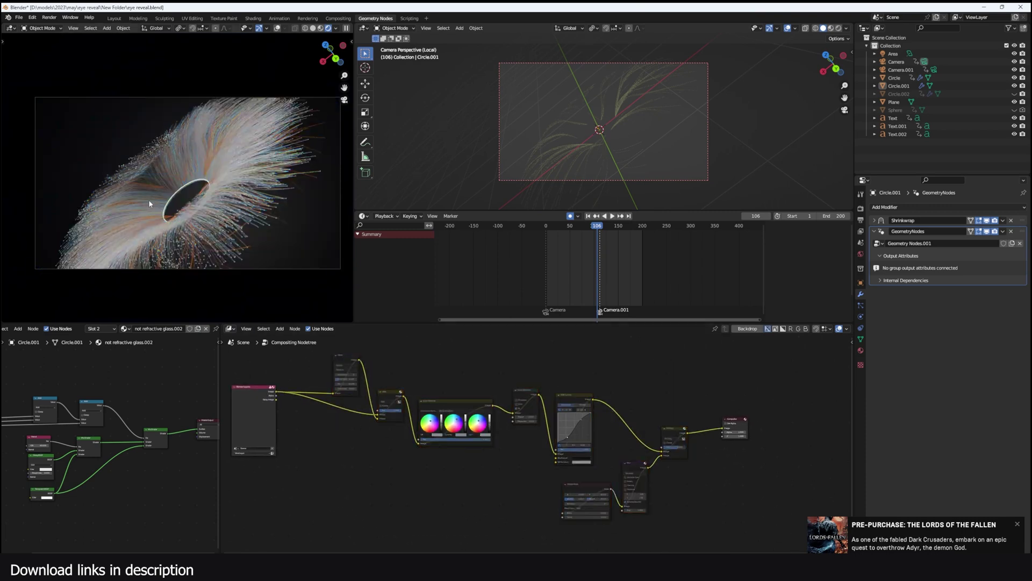
Unmute the Glare node and link its image output directly to the Composite node.
middle_drag(385, 492, 387, 514)
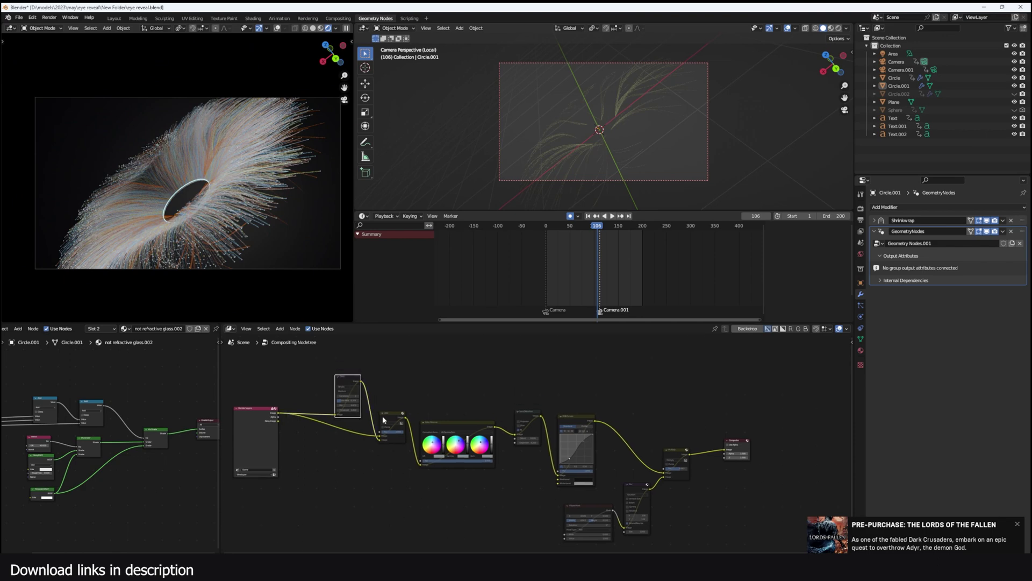
key(m)
drag(361, 381, 725, 450)
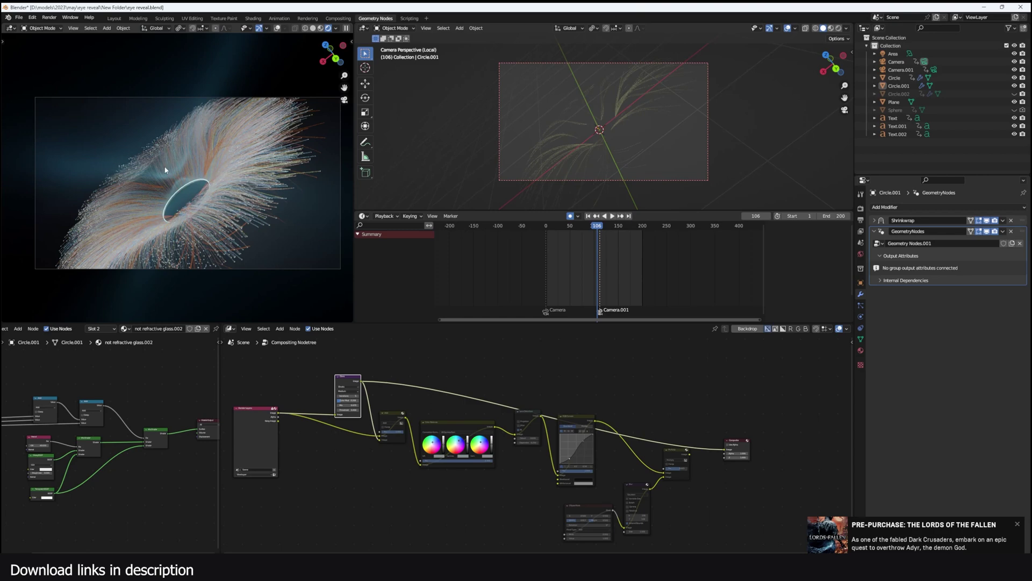
scroll(392, 419, up, 4)
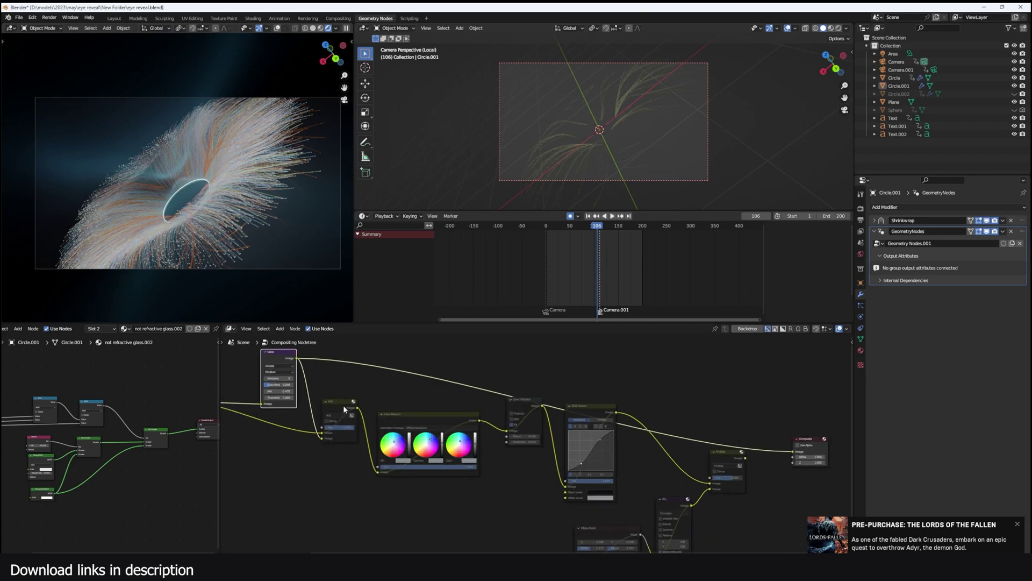
Unmute the Add mix node after the Glare and link its output to the Composite node.
click(343, 404)
key(m)
drag(357, 408, 738, 463)
click(586, 426)
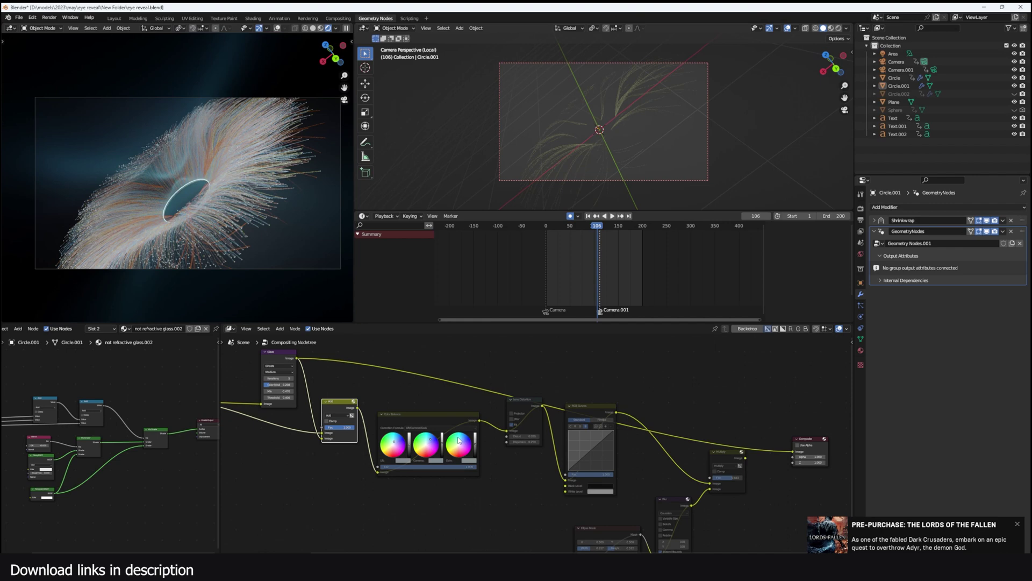
drag(358, 408, 793, 452)
Unmute the Color Balance node and link its image output to the Composite node.
click(466, 415)
key(m)
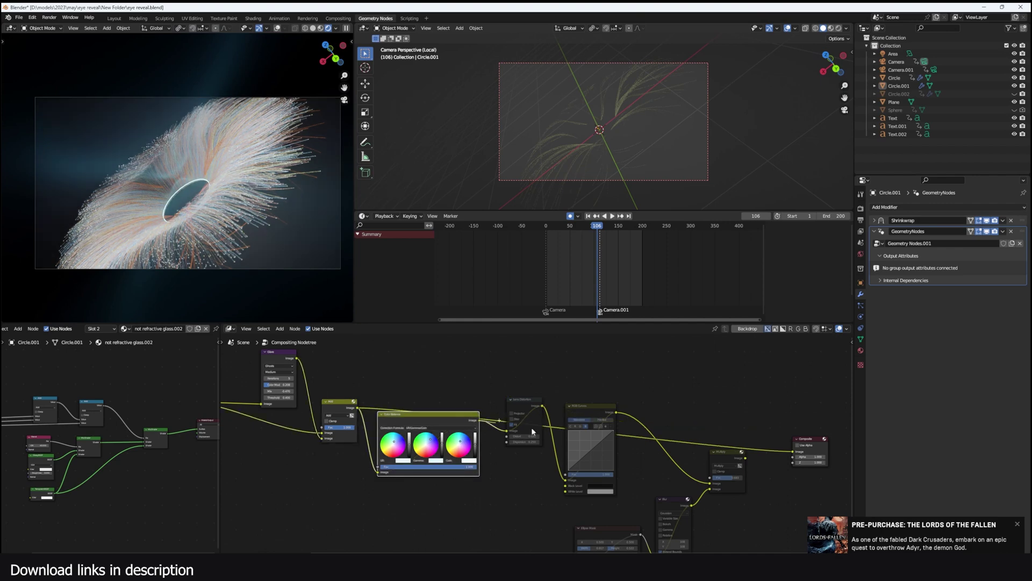
drag(532, 428, 793, 452)
Unmute the Lens Distortion node and link its image output to the Composite node.
middle_drag(662, 428, 615, 401)
scroll(602, 399, up, 1)
click(476, 377)
key(m)
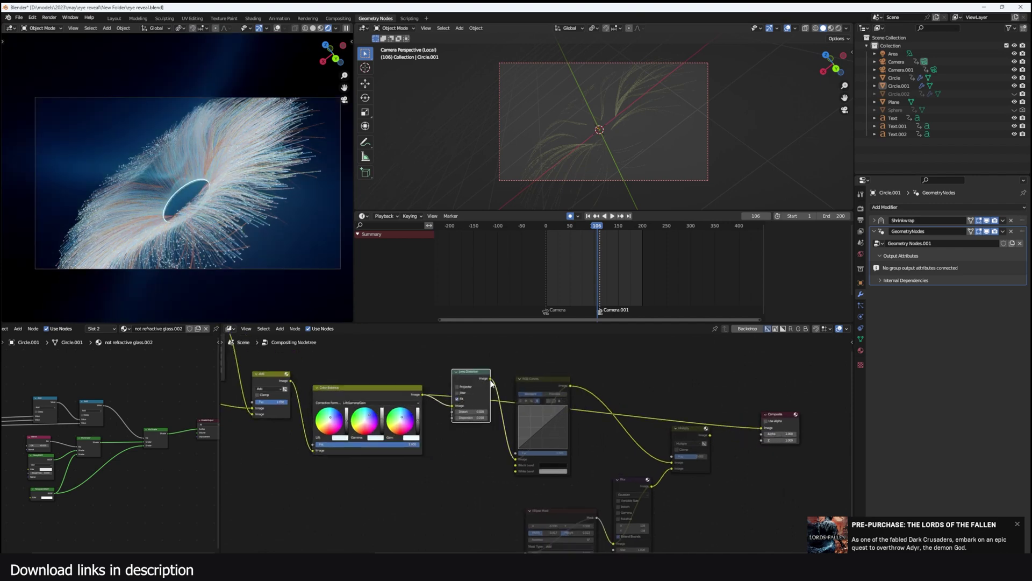
drag(485, 383, 761, 428)
middle_drag(634, 415, 543, 385)
scroll(544, 385, up, 2)
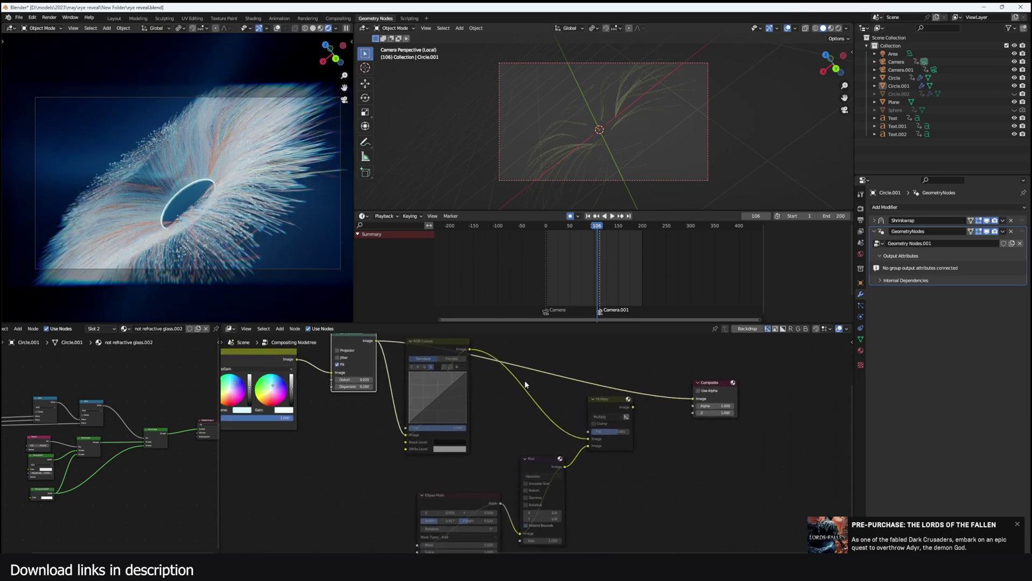
Unmute the RGB Curves node and link its image output to the Composite node.
click(448, 350)
key(m)
drag(694, 403, 702, 401)
mouse_move(536, 427)
middle_down()
mouse_move(574, 407)
mouse_move(544, 414)
middle_up()
scroll(573, 408, down, 1)
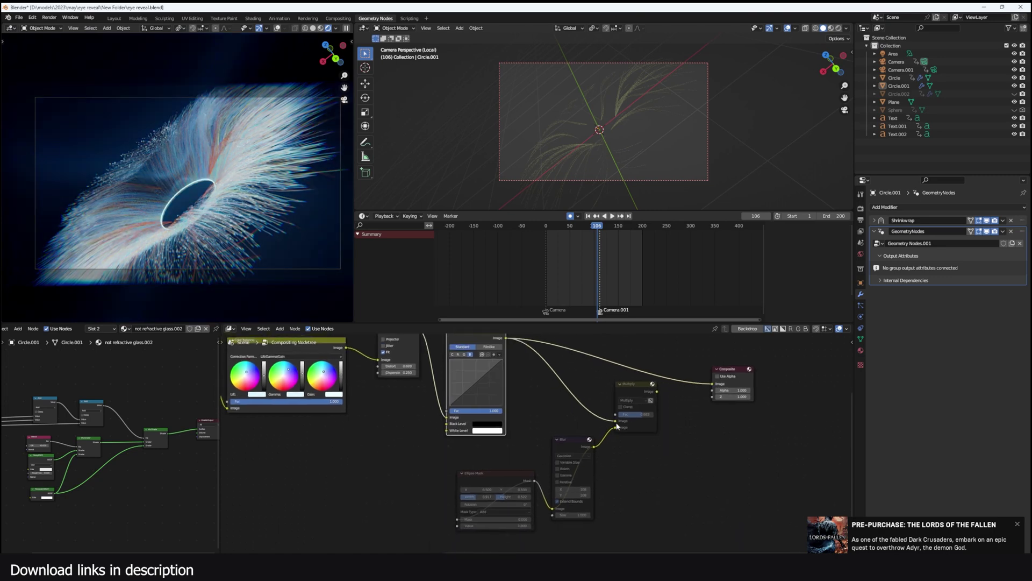
Unmute the Ellipse Mask, Blur and Multiply nodes, and link the Multiply output to the Composite node.
drag(687, 430, 527, 520)
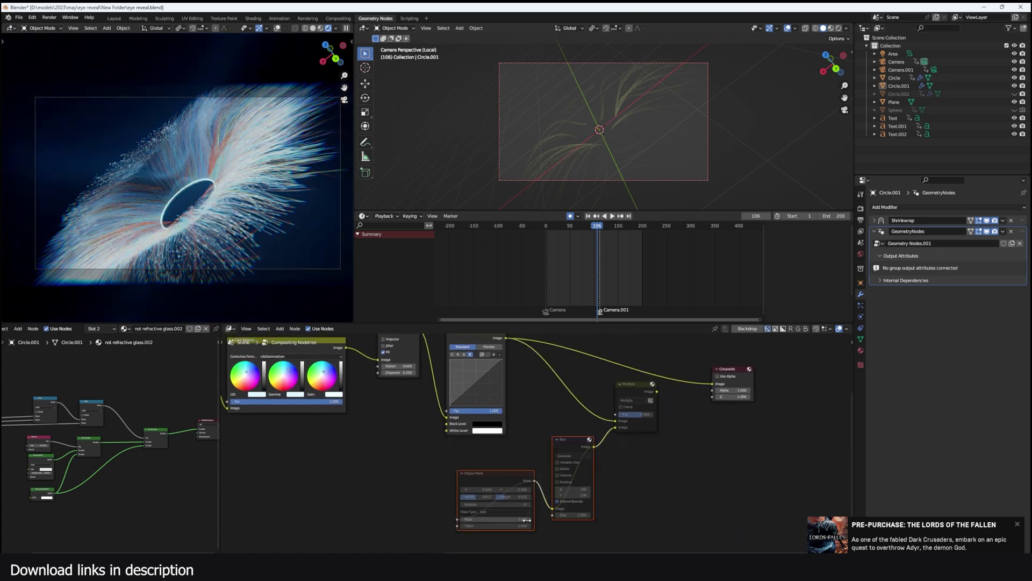
key(m)
click(634, 386)
key(m)
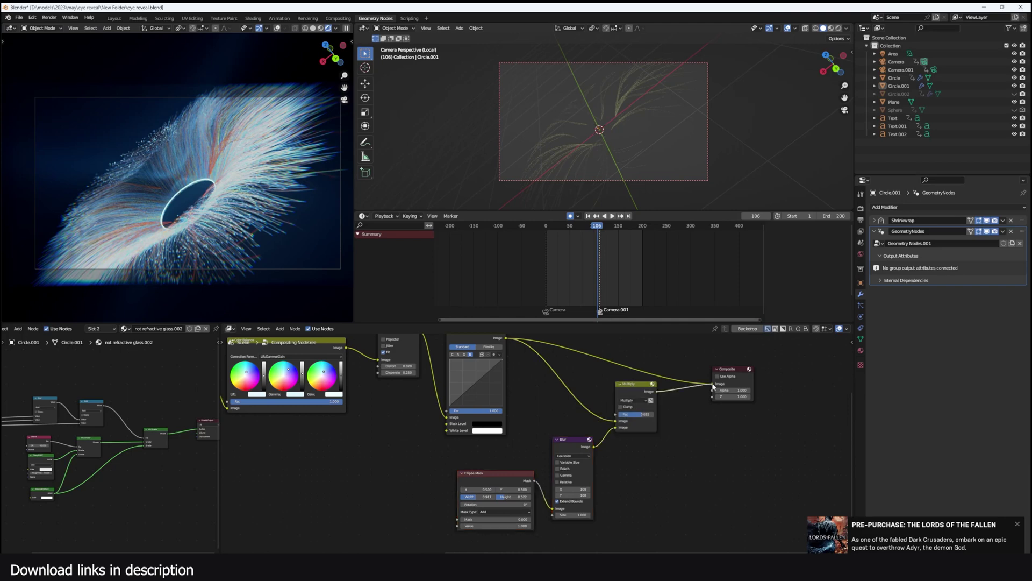
Play back the rendered animation in the external player and close it.
click(48, 18)
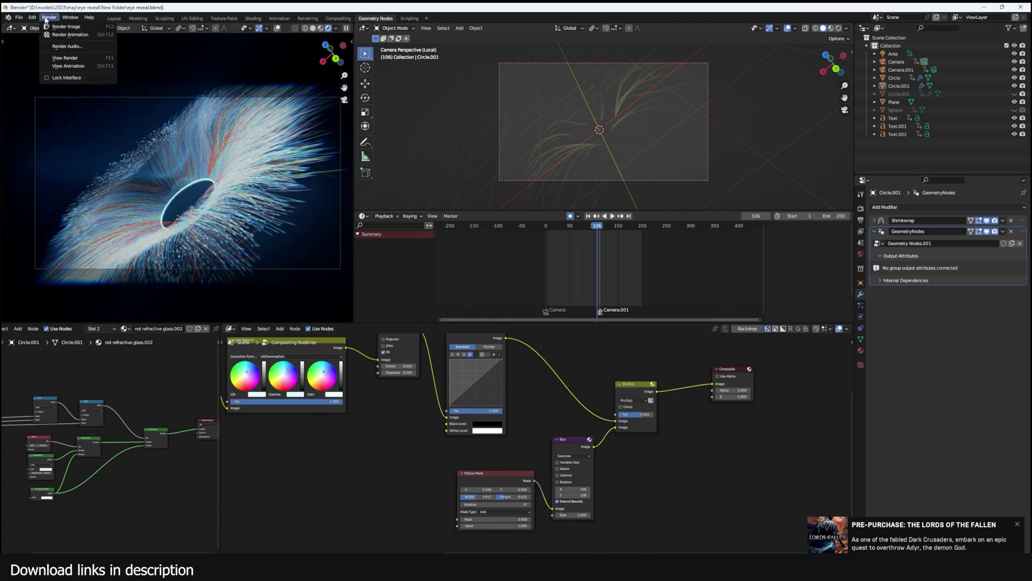
click(71, 65)
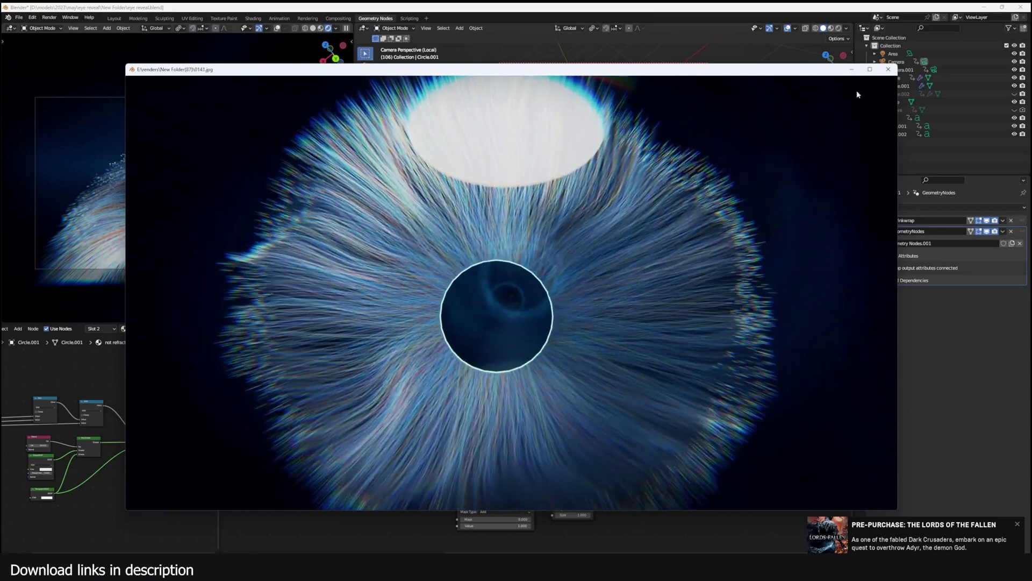
click(892, 75)
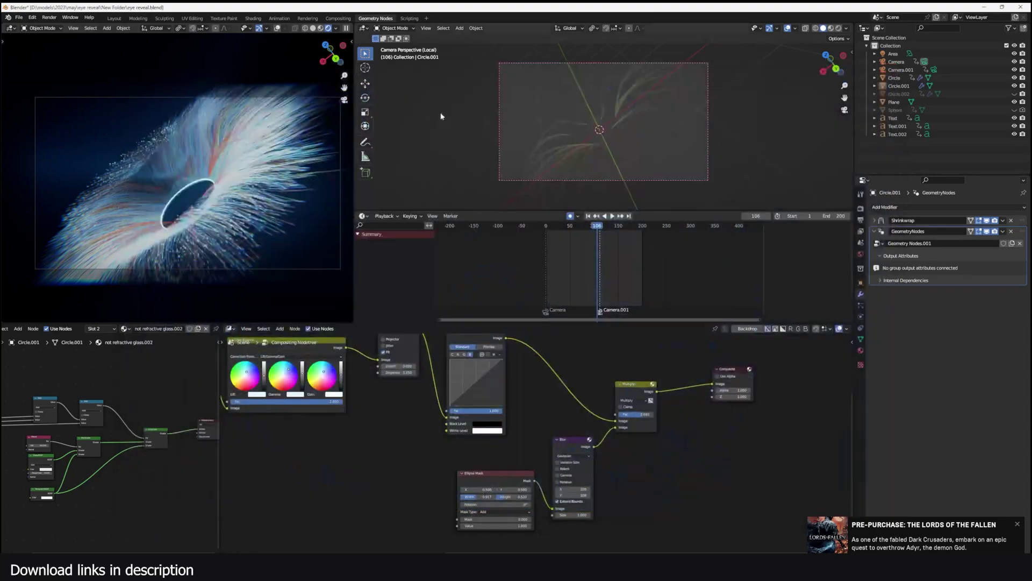